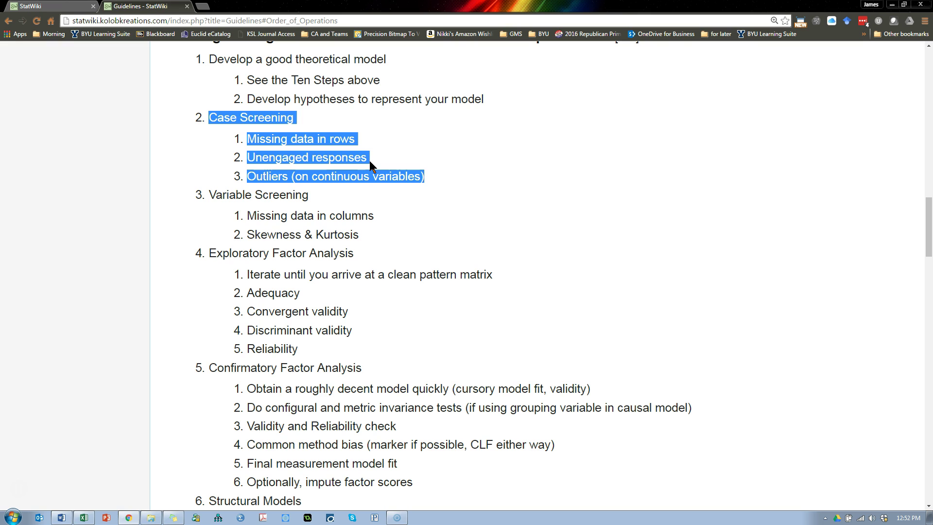
Step: Download the YouTube SEM Series dataset from the StatWiki main page and open it in SPSS
left_click(369, 190)
left_click(40, 7)
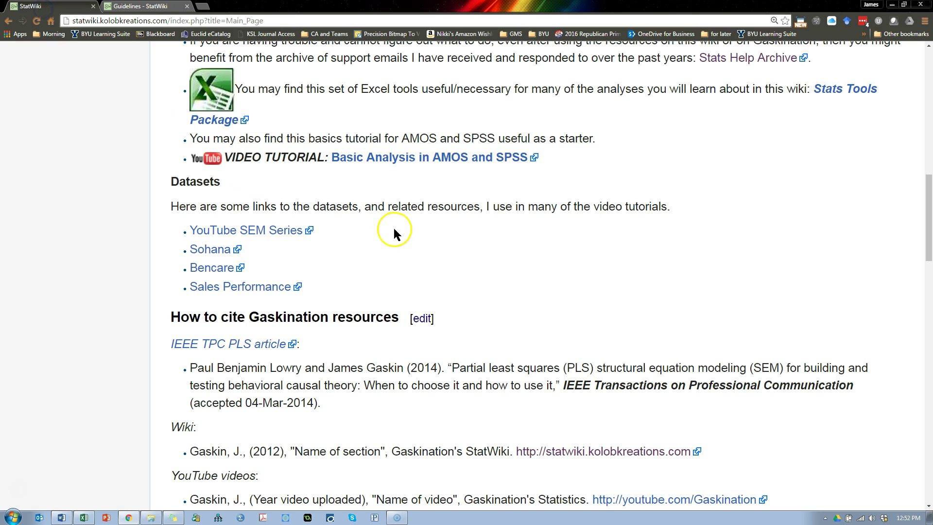
left_click(273, 235)
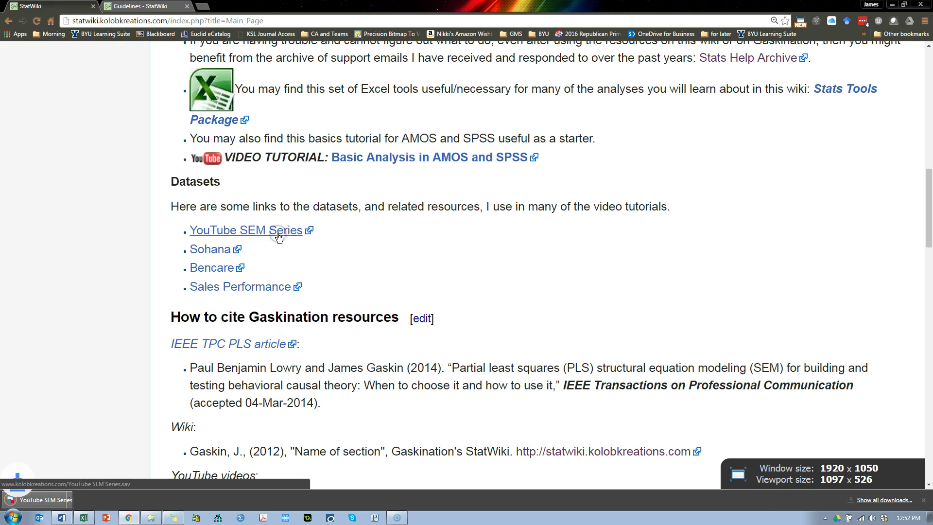
left_click(86, 499)
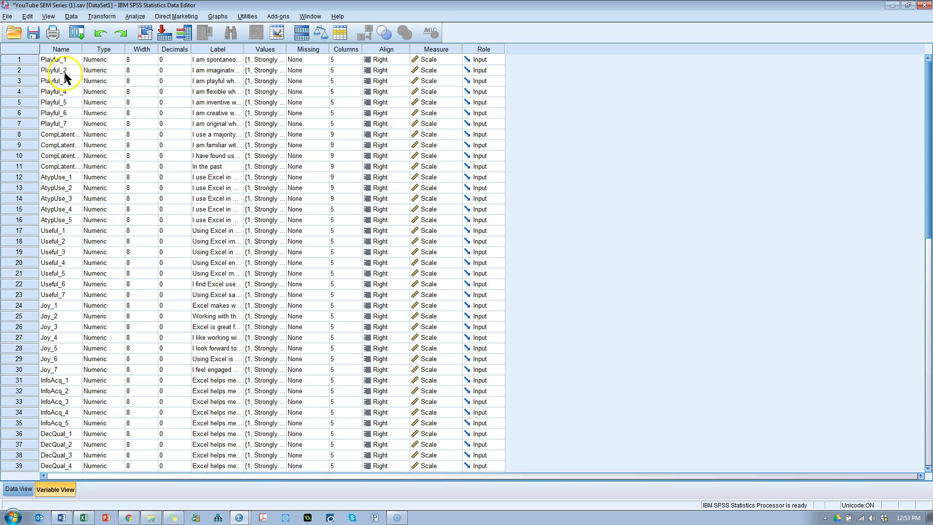
Step: Look over the variable list starting at Playful_1, and display the dataset's case values in Data View
left_click(31, 60)
mouse_move(30, 65)
left_mouse_down()
mouse_move(12, 309)
mouse_move(15, 461)
mouse_move(18, 64)
left_mouse_up()
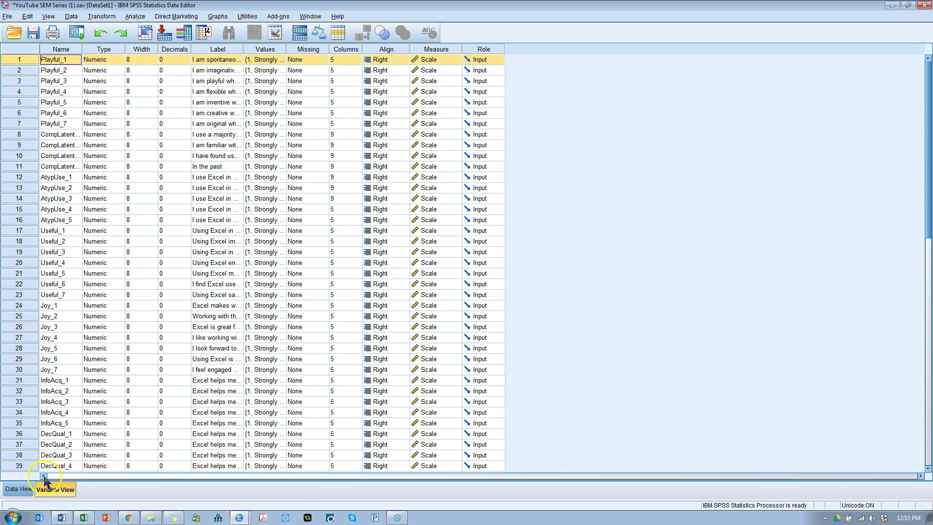
left_click(30, 493)
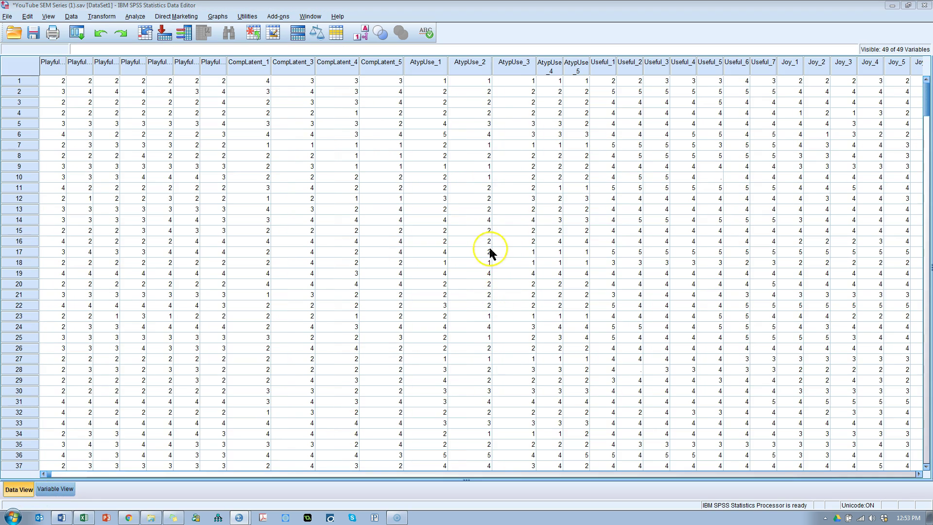
Step: Review the variable screening and "Missing data in rows" items in the StatWiki guidelines in Chrome, and return to SPSS
key("alt+Tab")
key("alt+Tab")
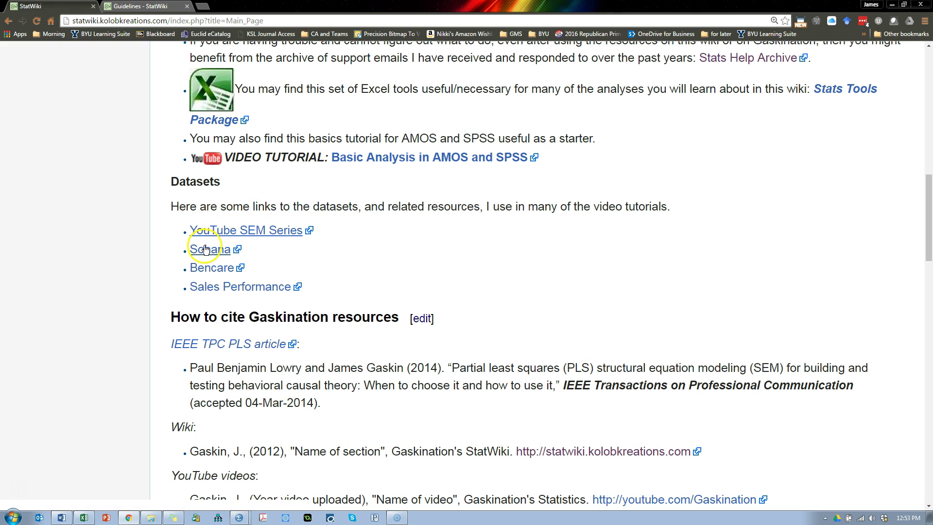
key("ctrl+Tab")
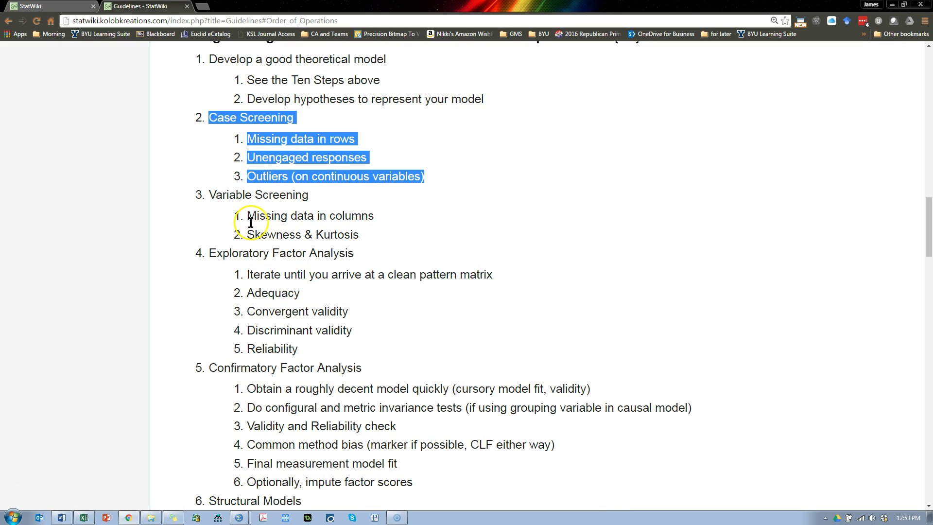
left_click_drag(246, 215, 358, 229)
left_click_drag(245, 139, 368, 135)
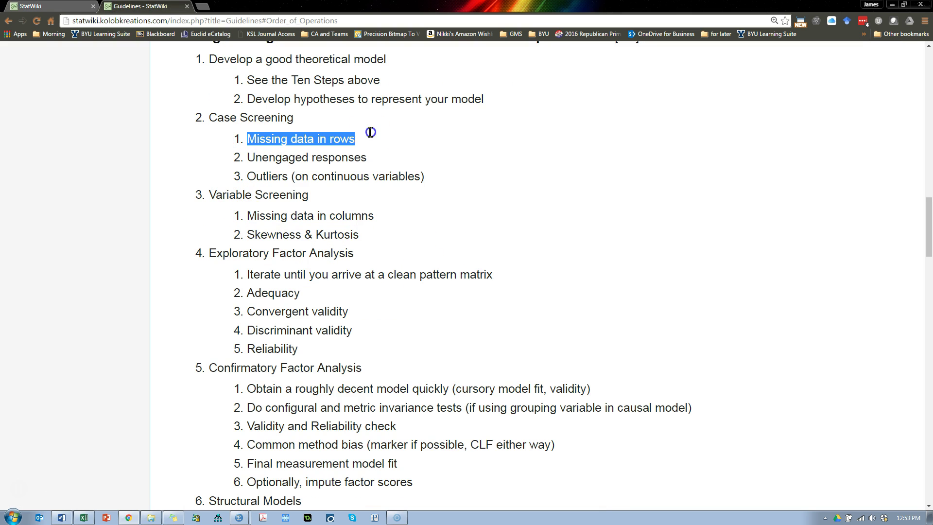
key("alt+Tab")
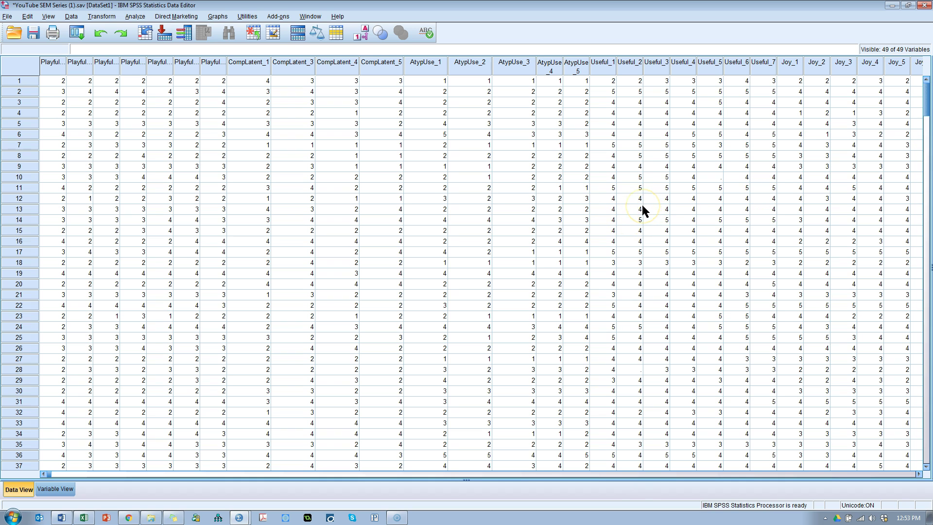
Step: Show the dataset's variable list beside the research model in the Word document SEM Series 2016.docx
left_click(69, 488)
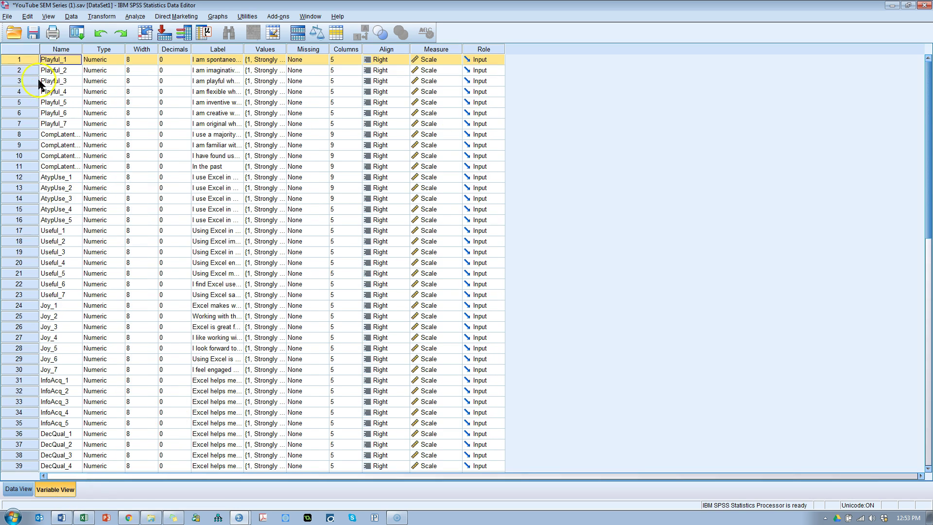
key("alt+Tab")
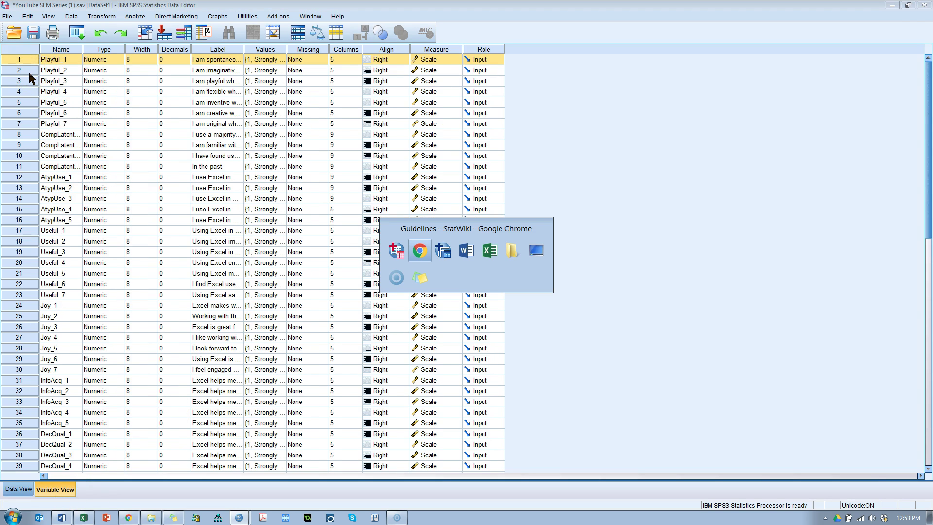
key("alt+Tab")
key("alt+Tab")
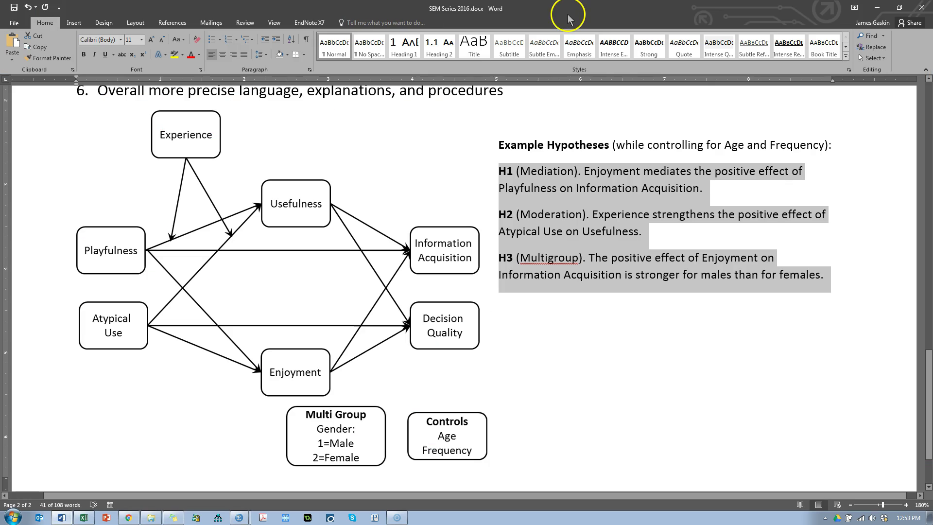
double_click(569, 19)
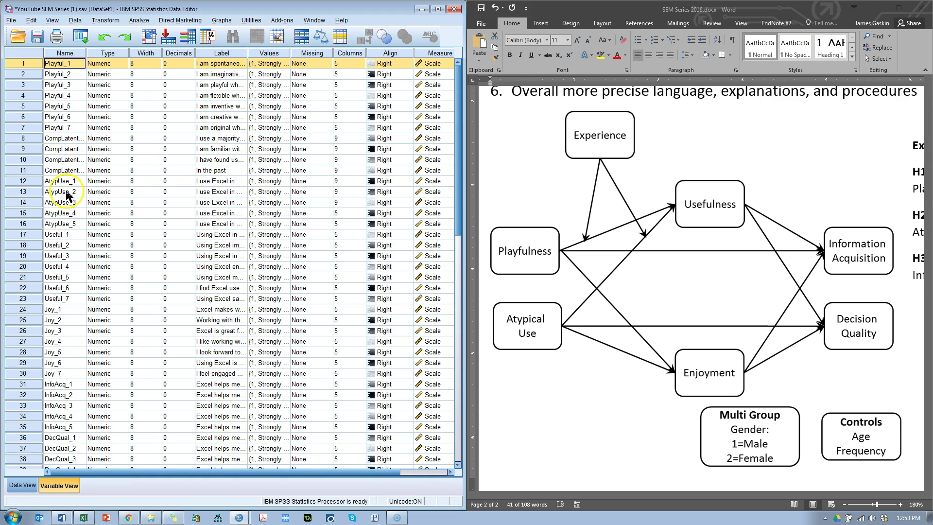
Step: Delete the four CompLatent variables in rows 8 to 11 from the dataset
left_click_drag(32, 139, 33, 176)
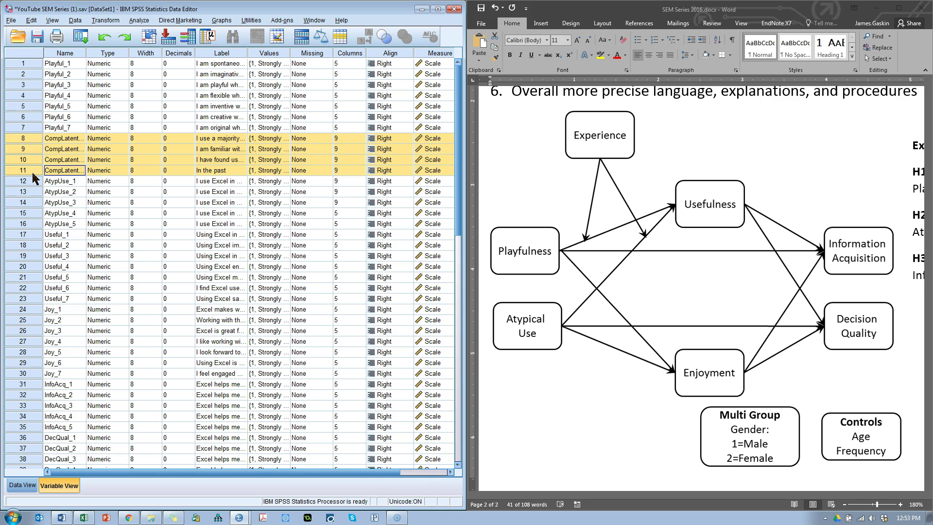
mouse_move(34, 178)
left_mouse_down()
mouse_move(27, 330)
mouse_move(34, 179)
left_mouse_up()
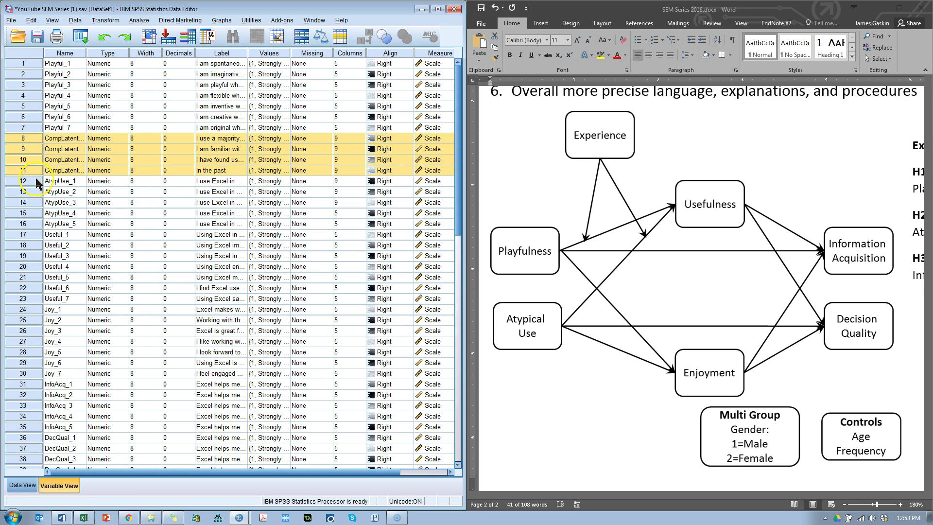
key("Delete")
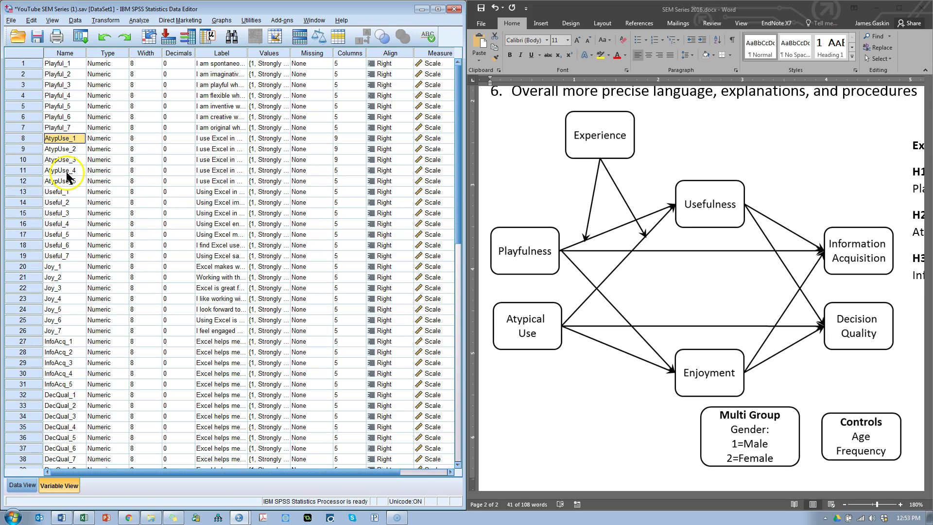
Step: Check the Useful, Joy, InfoAcq, DecQual, Gender and Age variables against the constructs in the research model
left_click(30, 193)
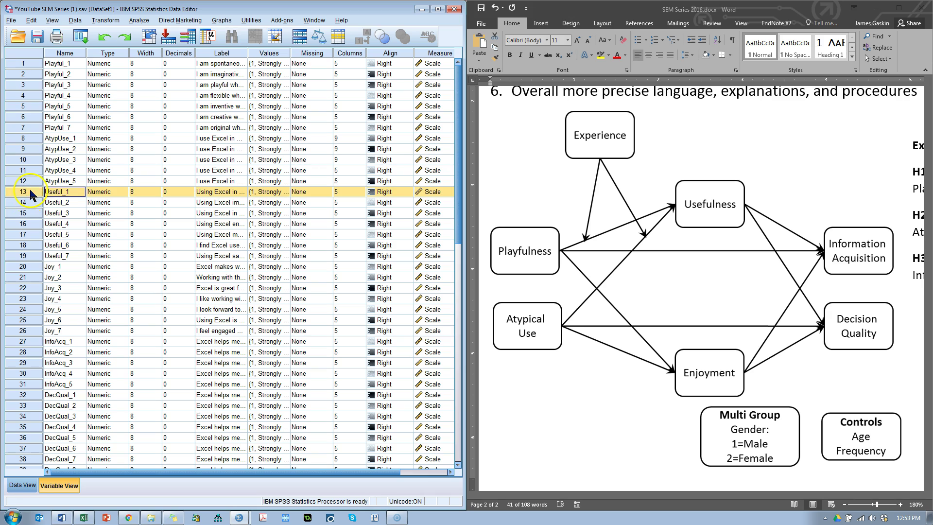
left_click(25, 268)
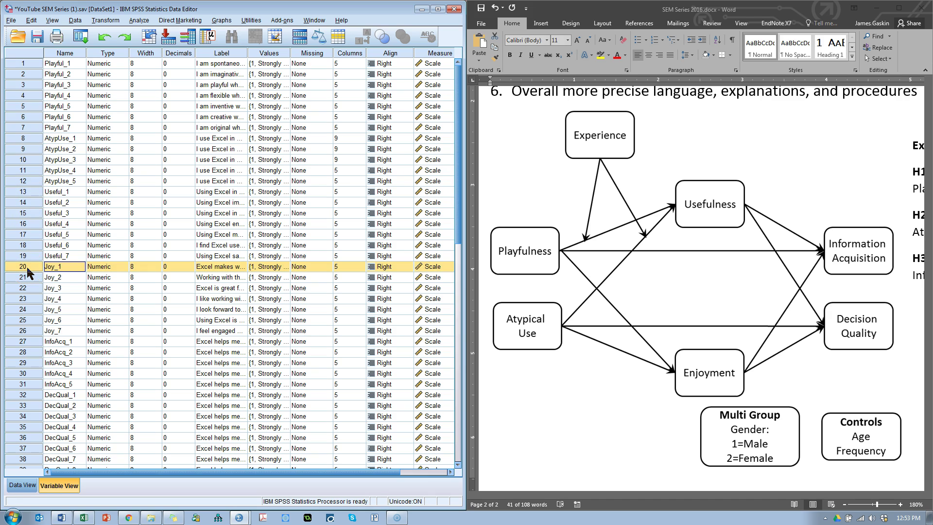
left_click(22, 341)
scroll(32, 347, "down", 2)
left_click(23, 332)
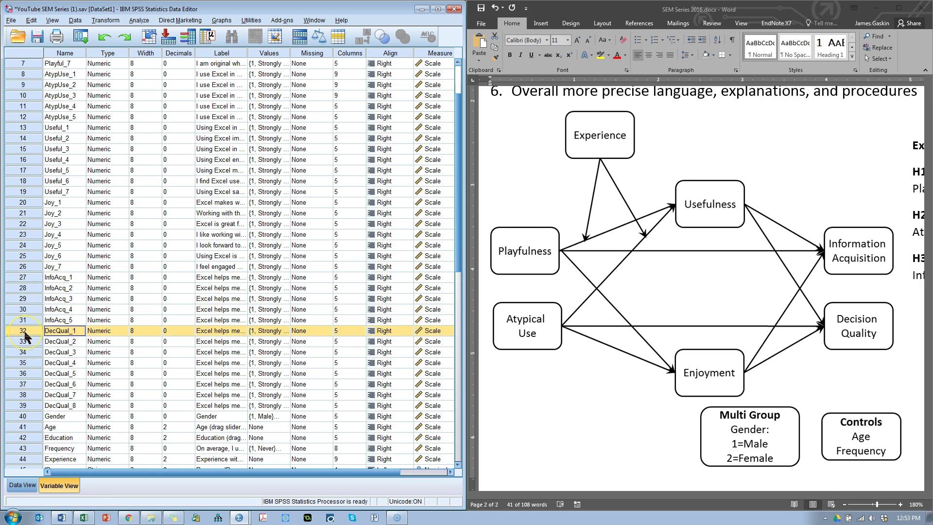
scroll(24, 335, "down", 2)
left_click(23, 352)
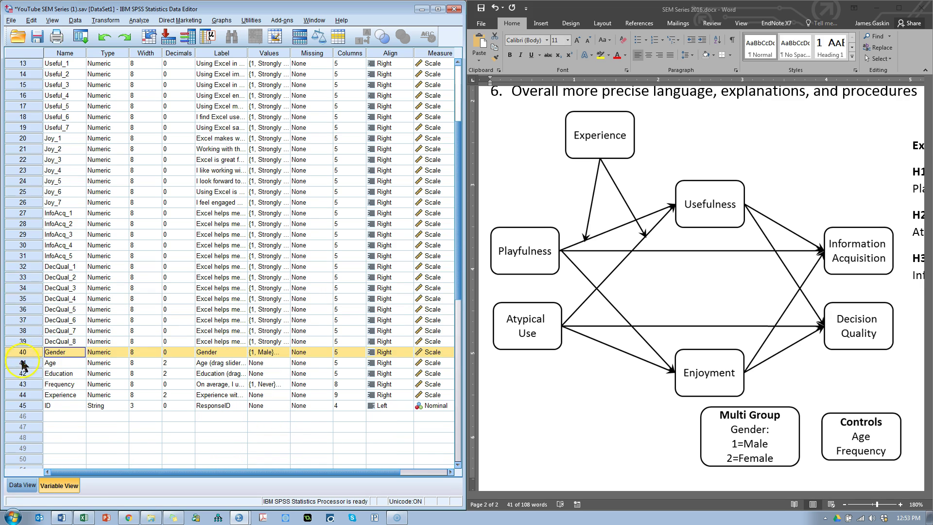
left_click(23, 362)
Step: Delete the Education variable from the dataset and check the ID variable at the end of the list
left_click(22, 373)
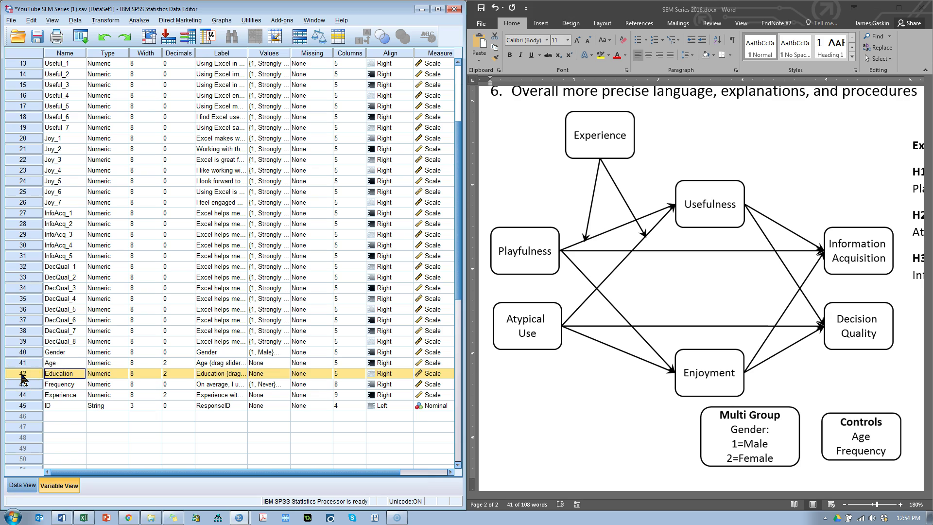
key("Delete")
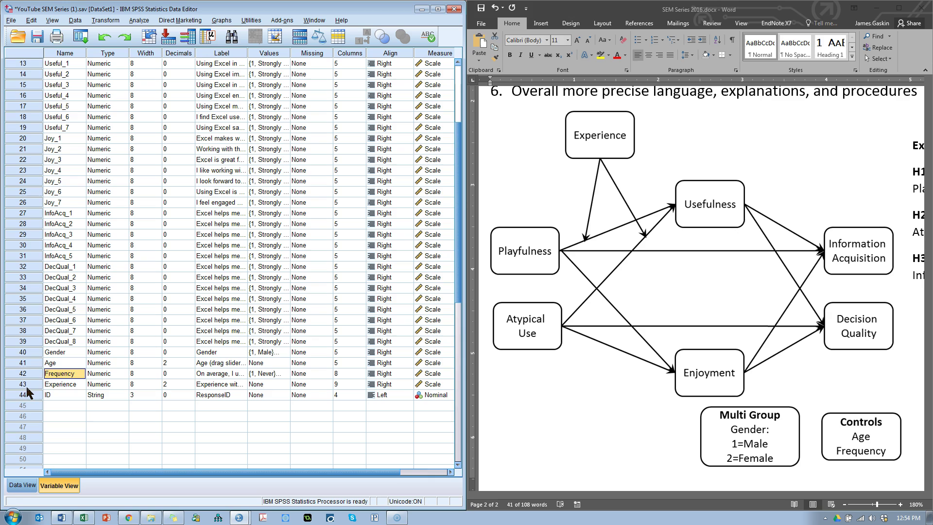
left_click(28, 397)
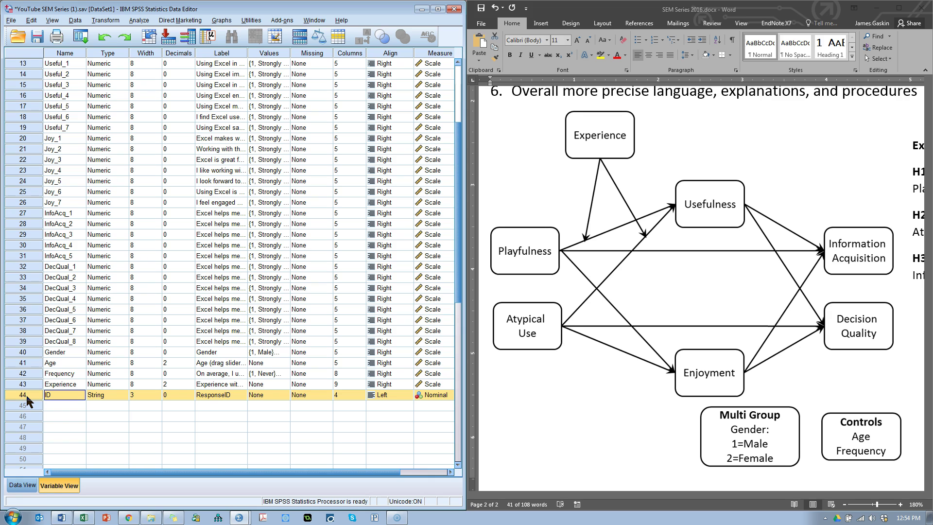
Step: Save a copy of the dataset in the Downloads folder as YouTube SEM Series Trimmed.sav
scroll(142, 297, "up", 4)
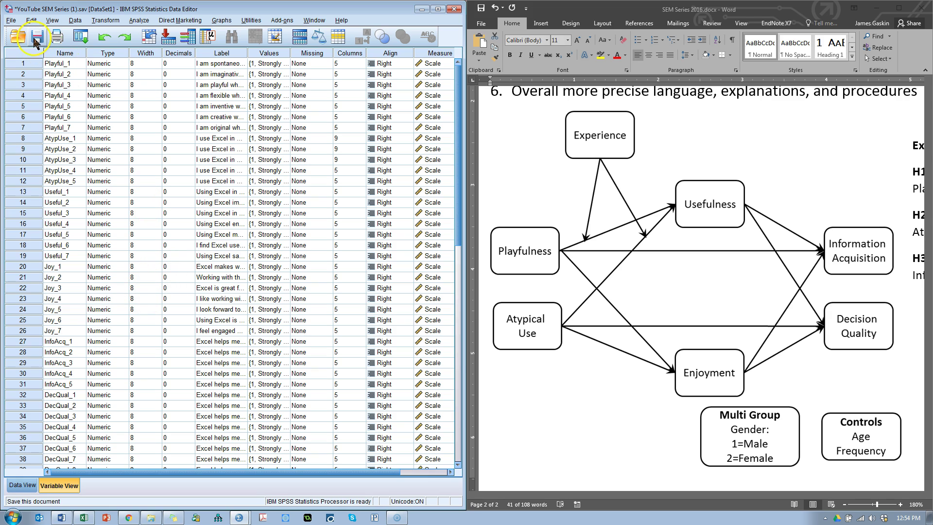
left_click(13, 22)
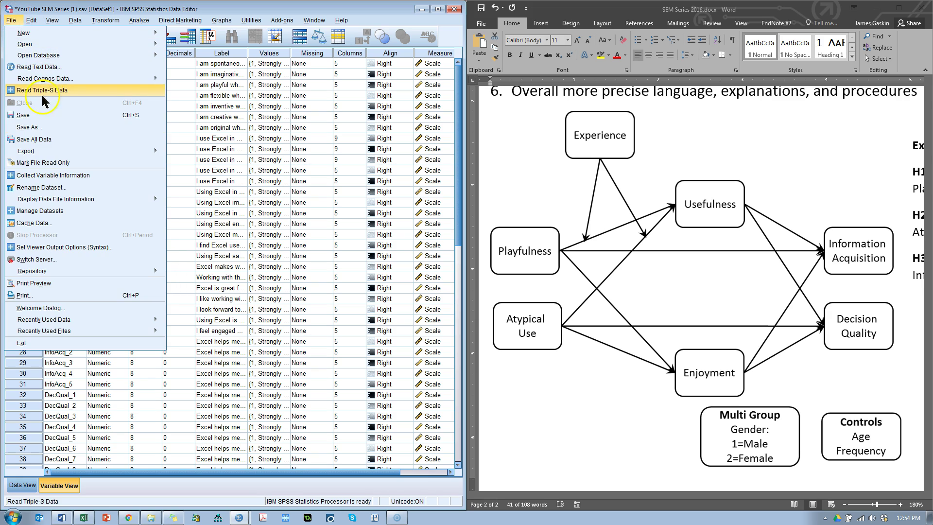
left_click(39, 136)
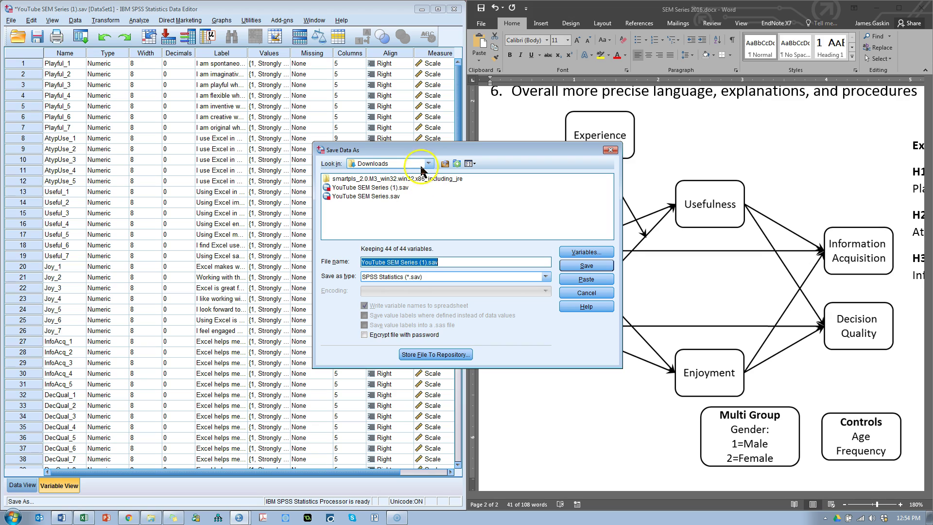
left_click(466, 263)
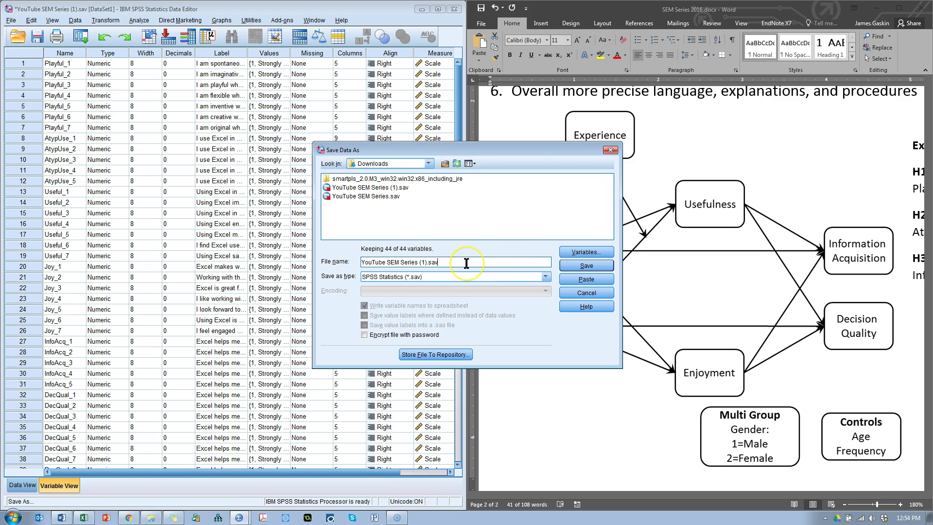
key("BackSpace")
key("BackSpace")
key("BackSpace")
type("Trimmed")
key("Return")
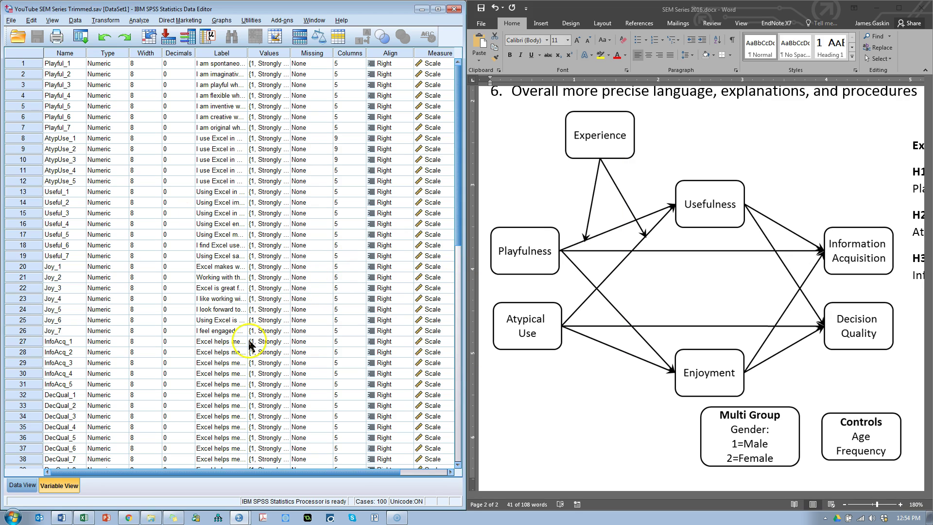
Step: Copy all case values from the dataset and paste them into a new Excel workbook starting at cell A1
left_click(23, 484)
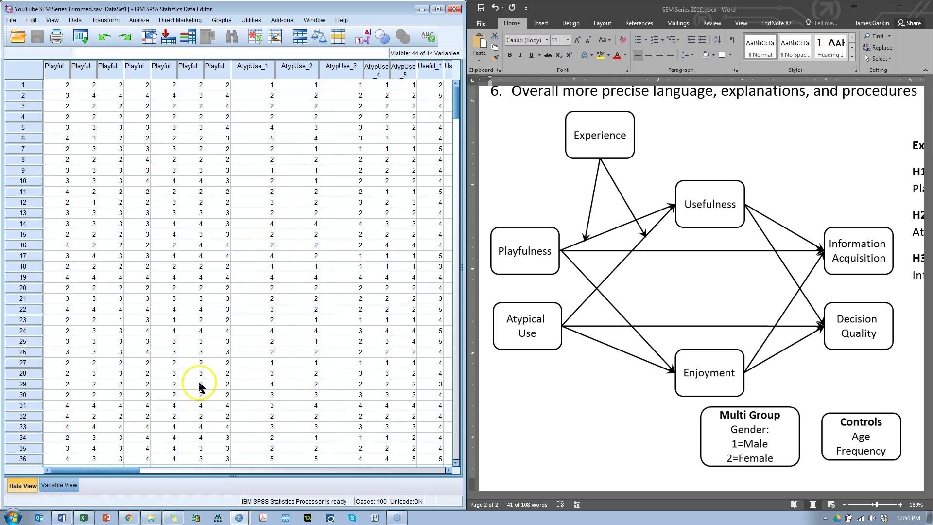
left_click(217, 172)
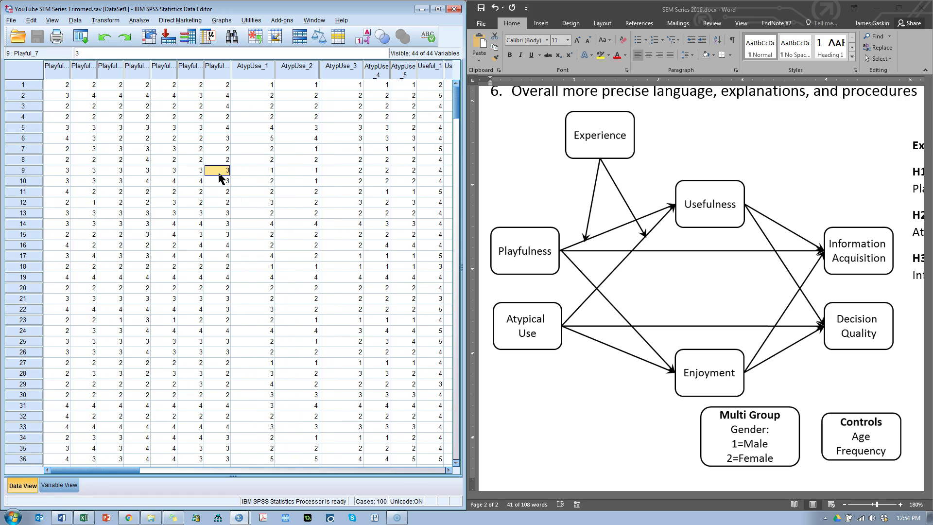
key("ctrl+a")
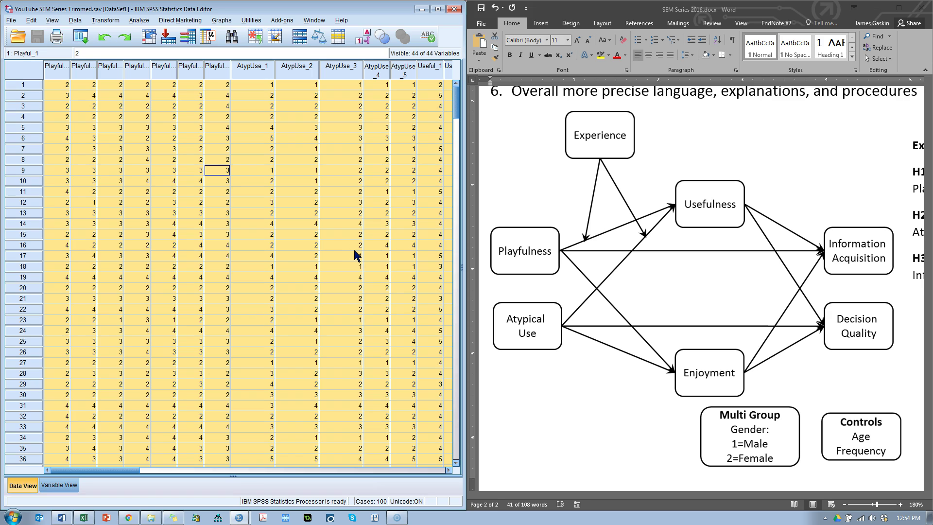
left_click(92, 520)
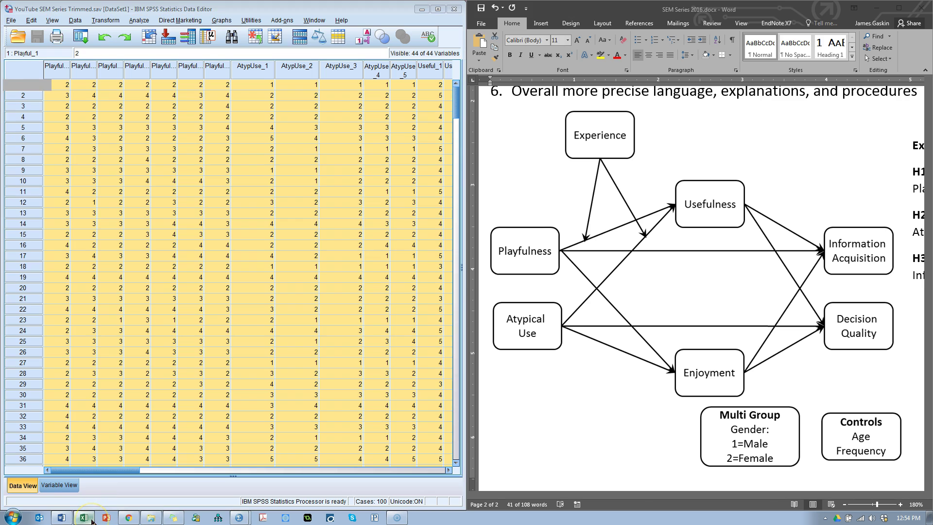
key("ctrl+n")
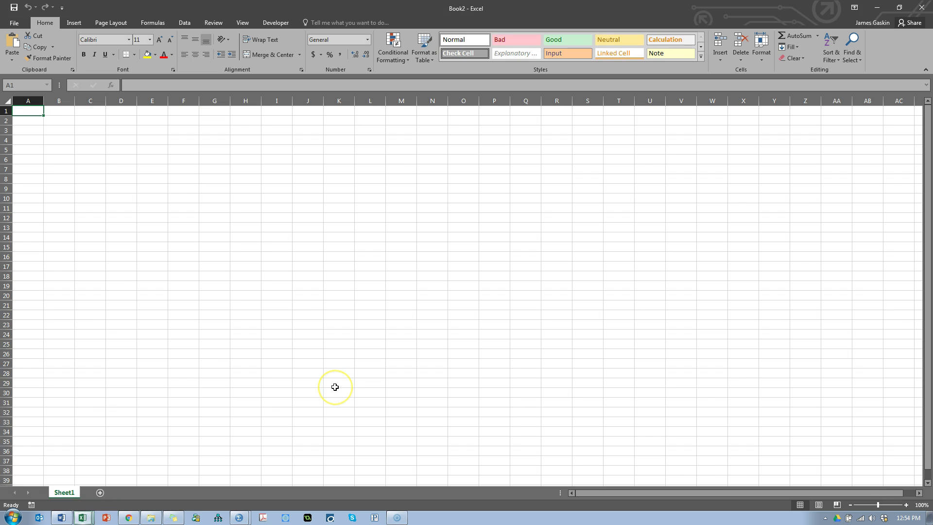
key("ctrl+v")
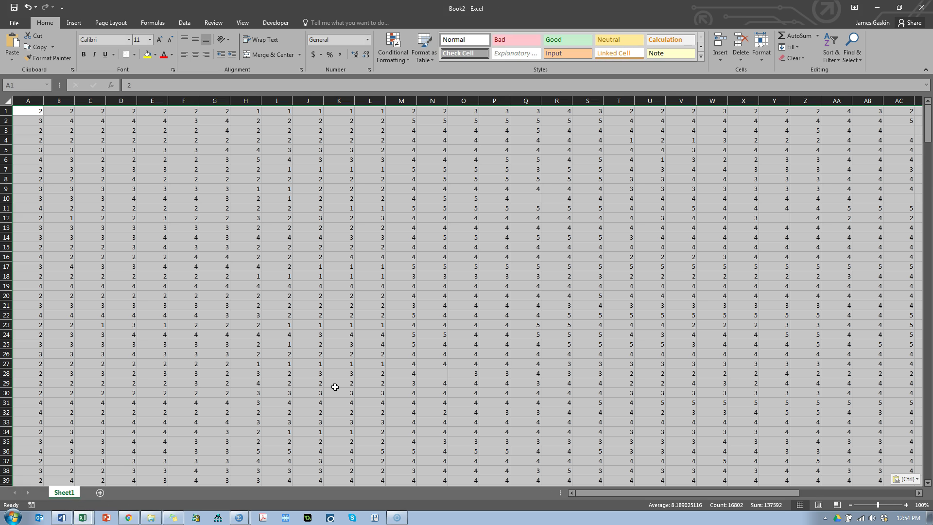
left_click(521, 127)
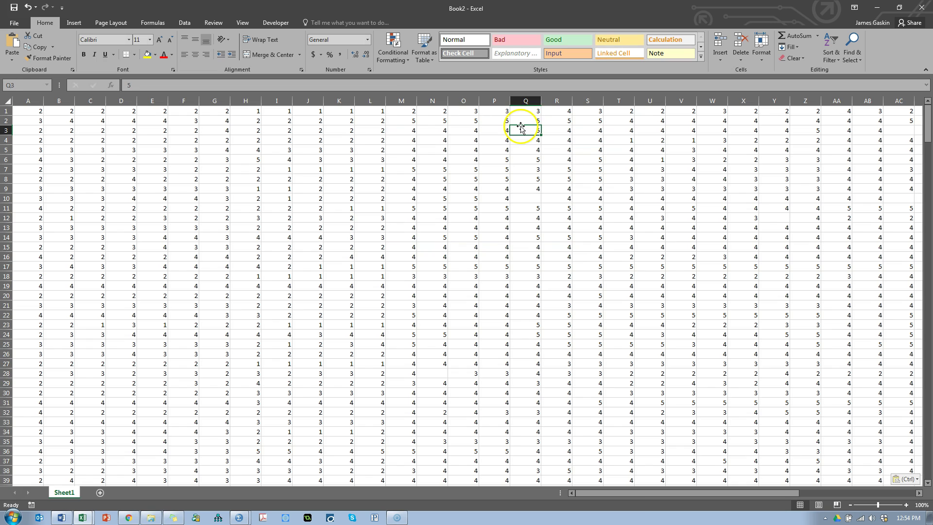
Step: Enter =COUNTBLANK(A1:AR1) in cell AS1, the first empty column beside the data, to count the case's missing values
key("ctrl+Right")
key("ctrl+Right")
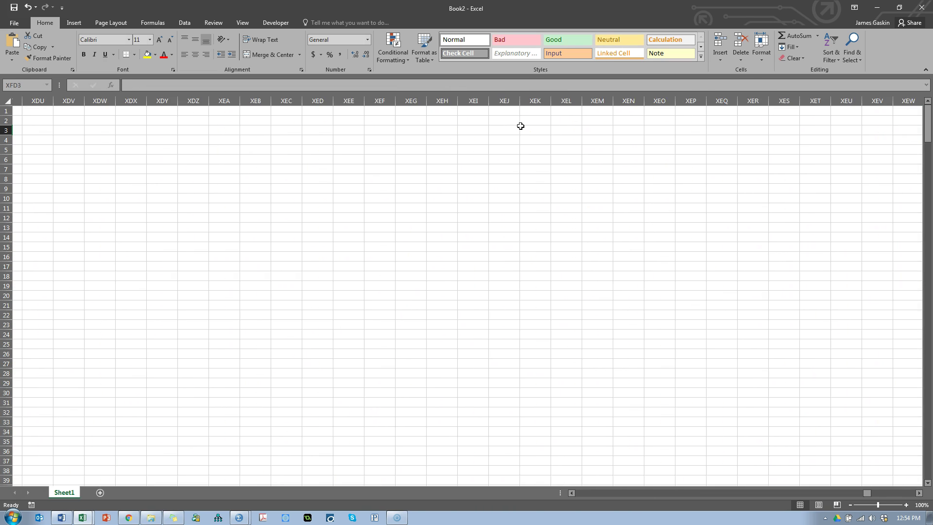
key("Right")
key("ctrl+Up")
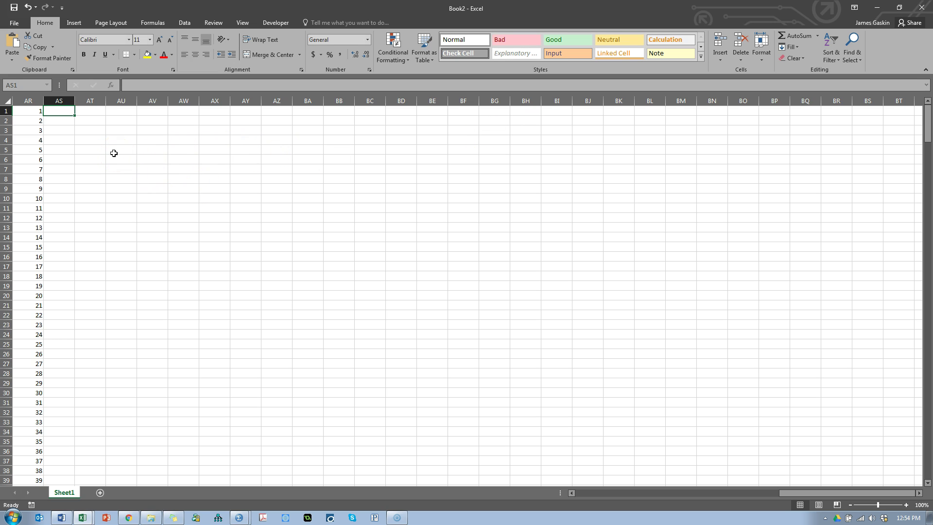
type("=")
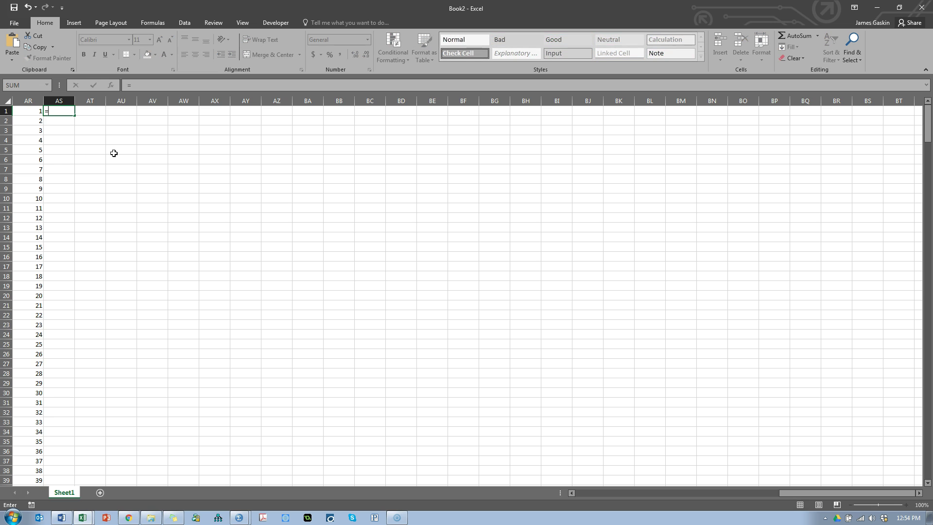
type("COUNTB")
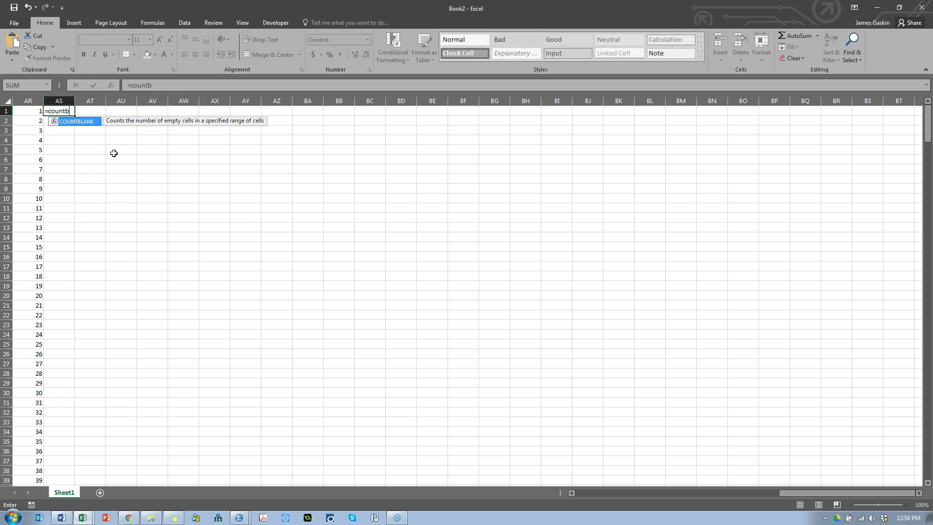
key("Tab")
key("Left")
key("ctrl+shift+Left")
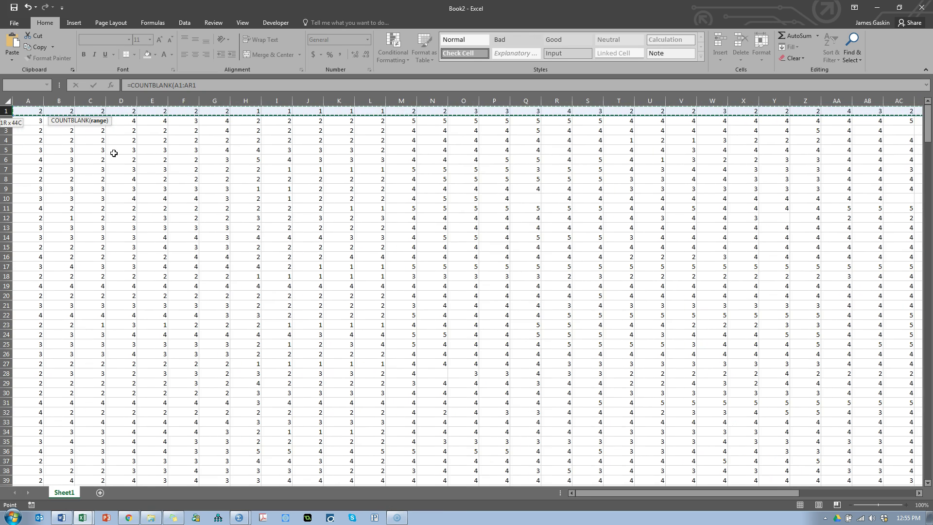
key("Return")
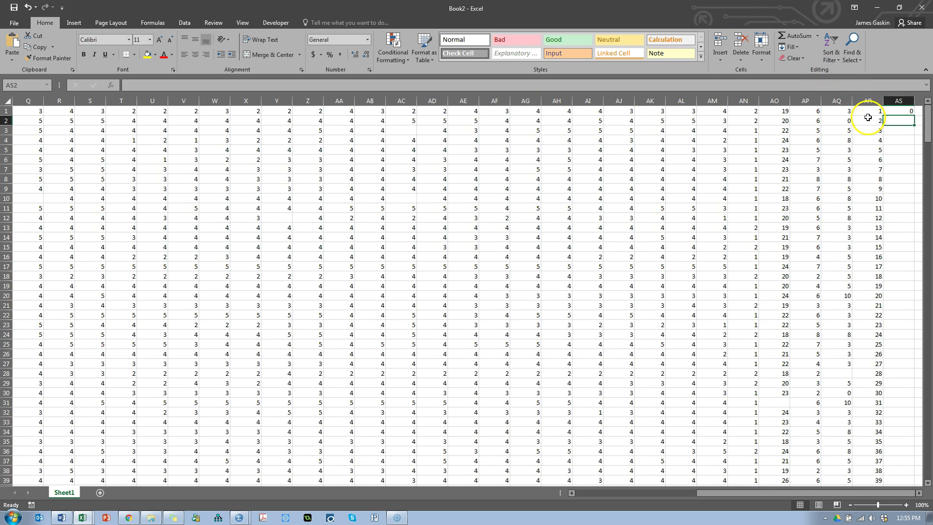
Step: Fill the COUNTBLANK formula from AS1 down column AS for all cases and check the formula in AS3
left_click(896, 112)
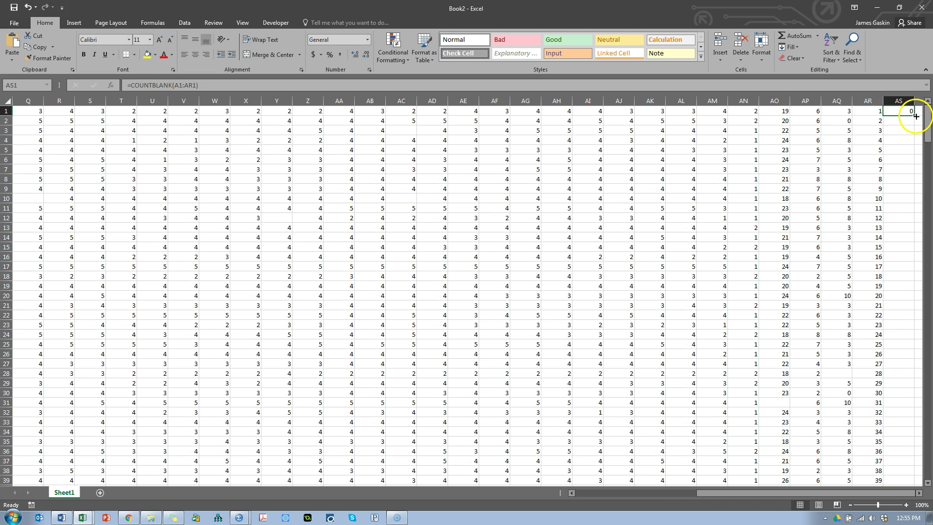
double_click(913, 117)
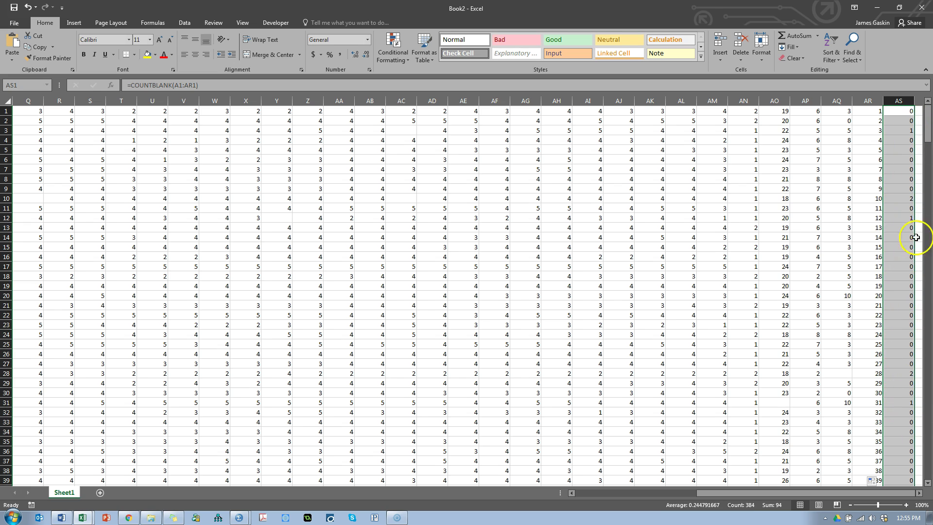
left_click(902, 129)
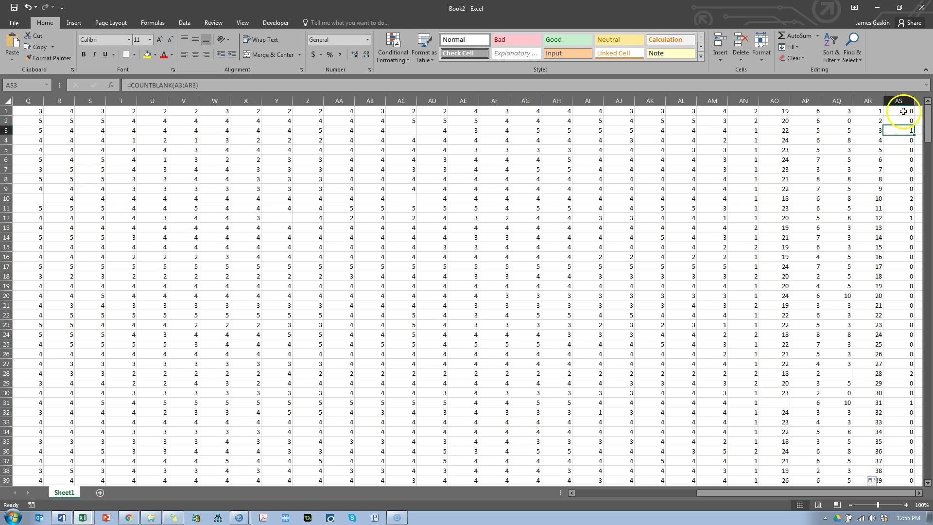
Step: Sort the cases by the blank counts in column AS from largest to smallest
left_click(901, 109)
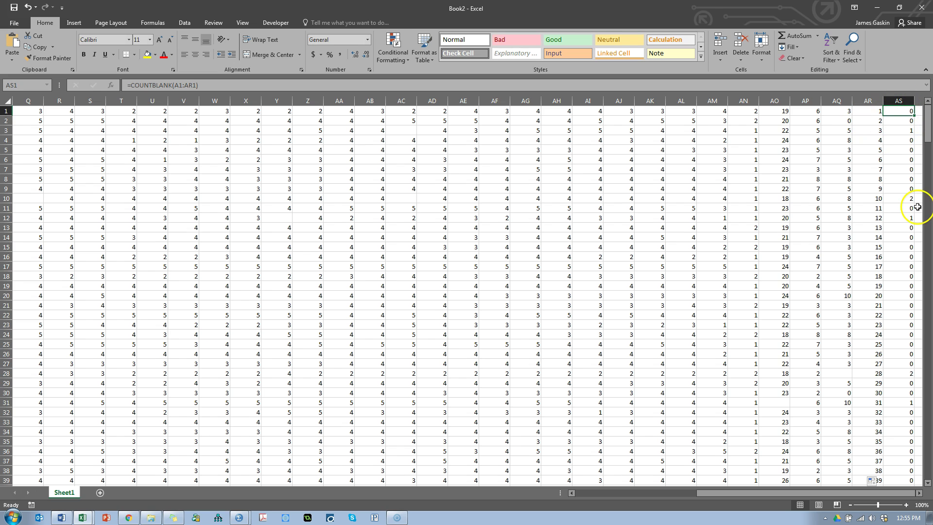
left_click(832, 54)
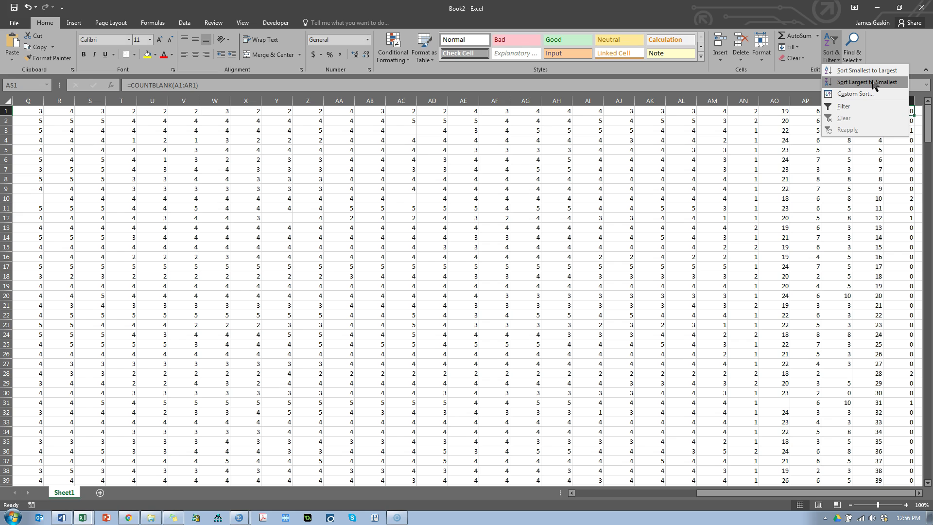
left_click(867, 82)
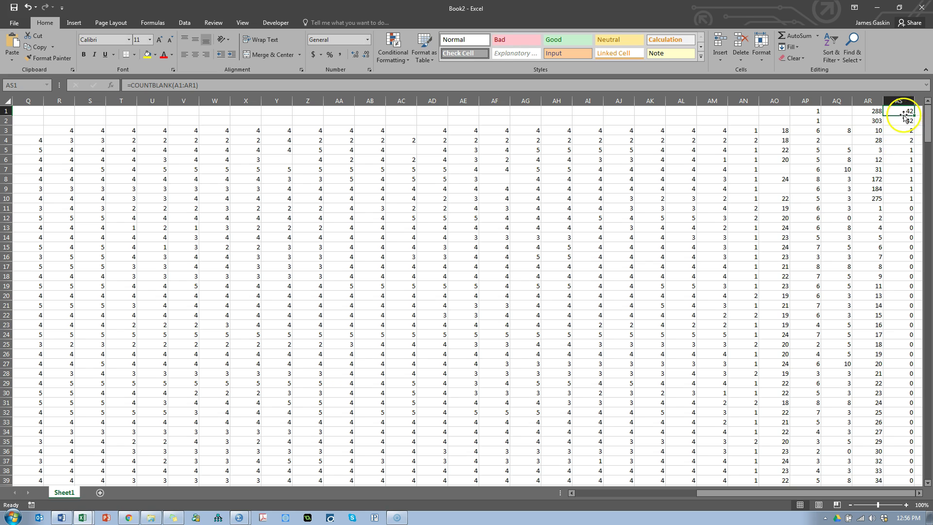
Step: Examine the two cases with the most blanks in rows 1 and 2, checking their IDs, blank counts and any answered variables
left_click_drag(873, 111, 873, 121)
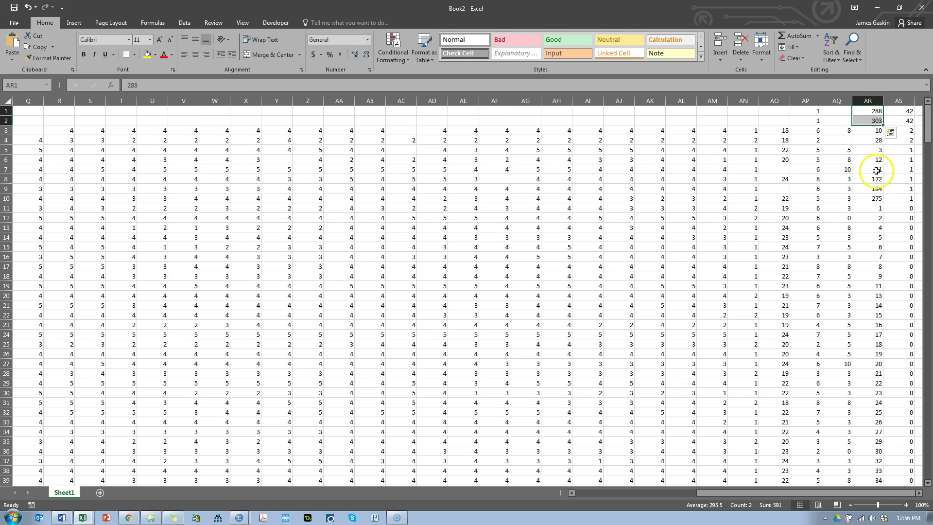
left_click(902, 111)
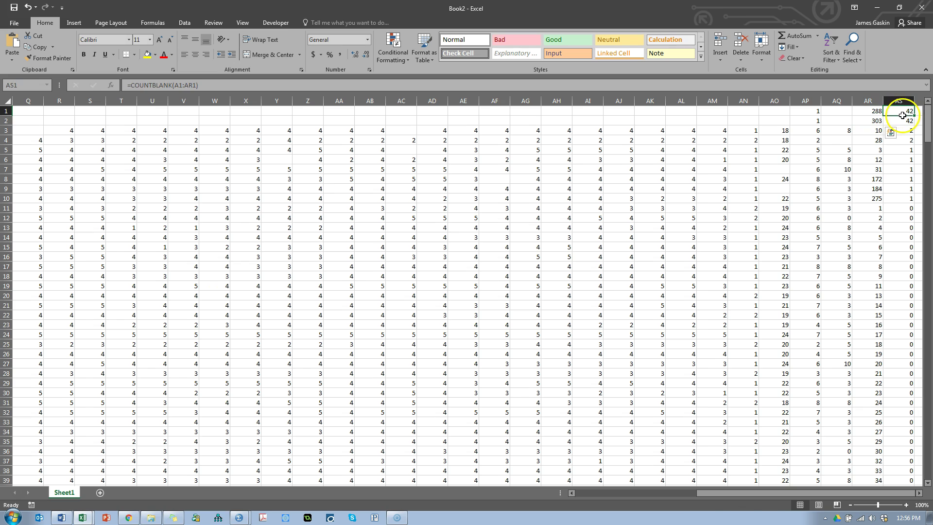
left_click_drag(902, 111, 899, 119)
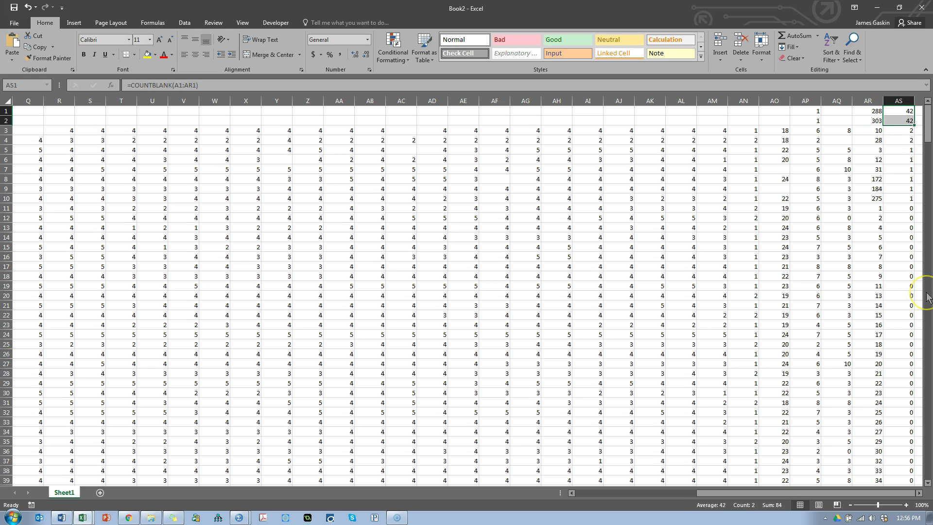
left_click(654, 123)
key("Home")
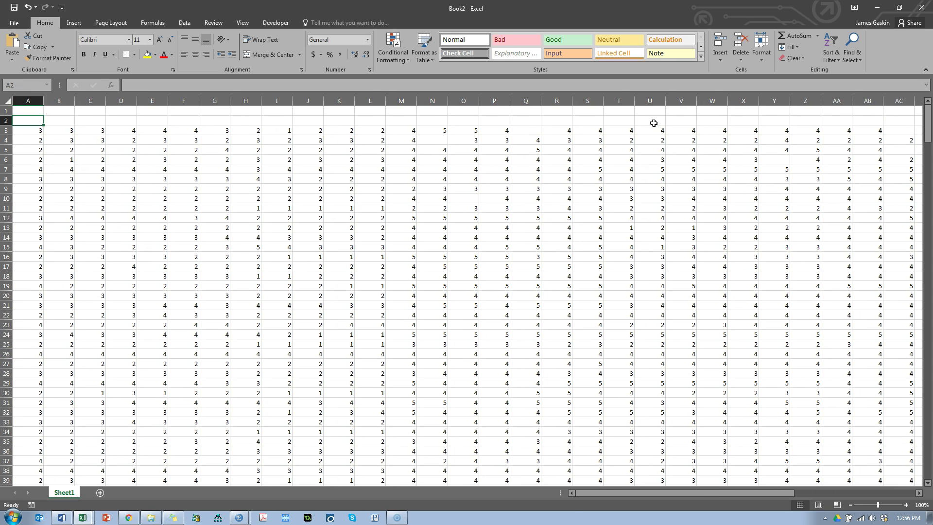
key("ctrl+Right")
key("Right")
key("Right")
key("Right")
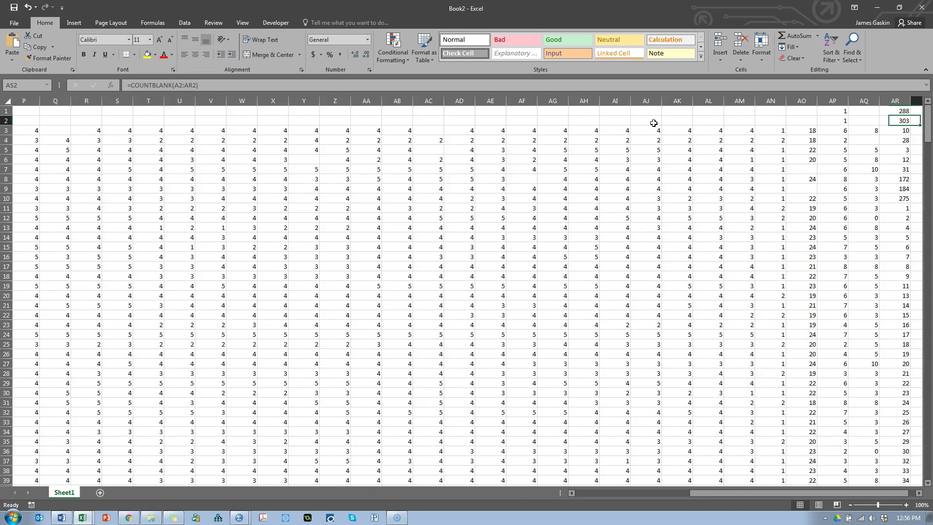
key("Left")
key("Left")
key("Left")
key("Up")
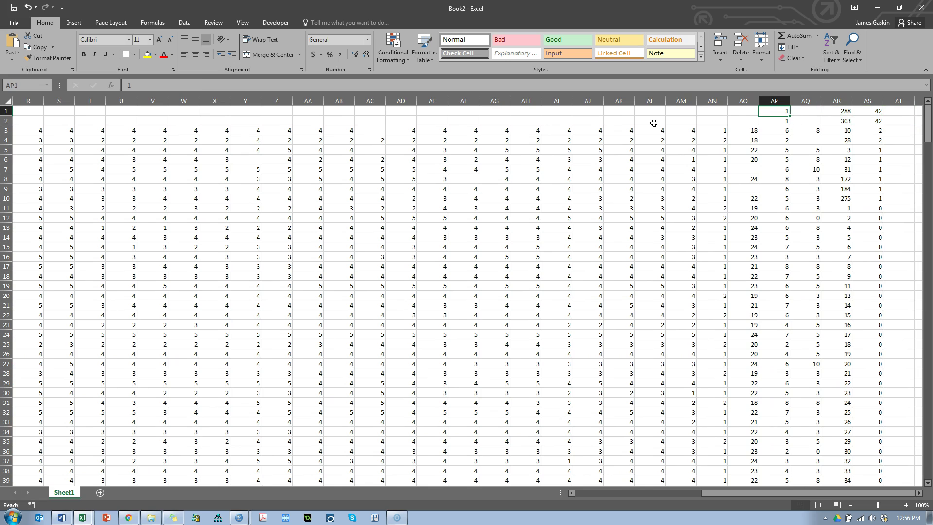
key("Down")
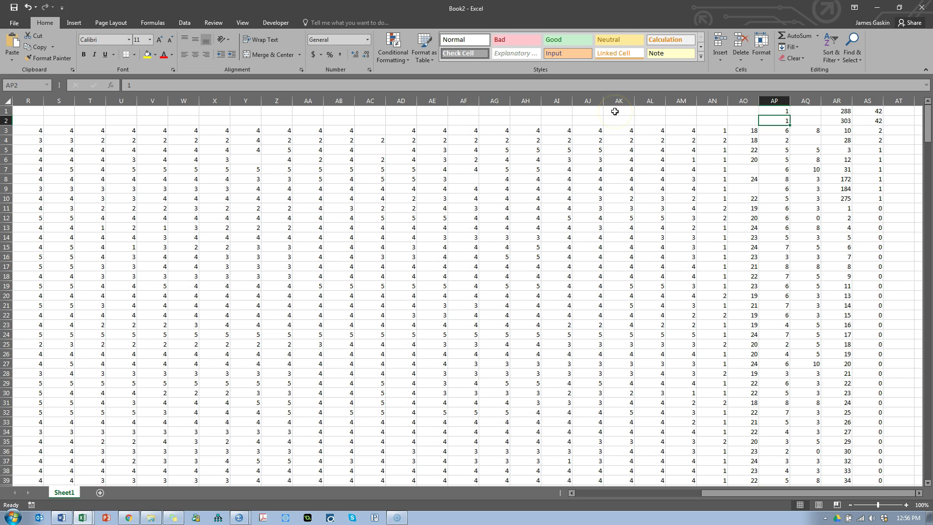
left_click(845, 120)
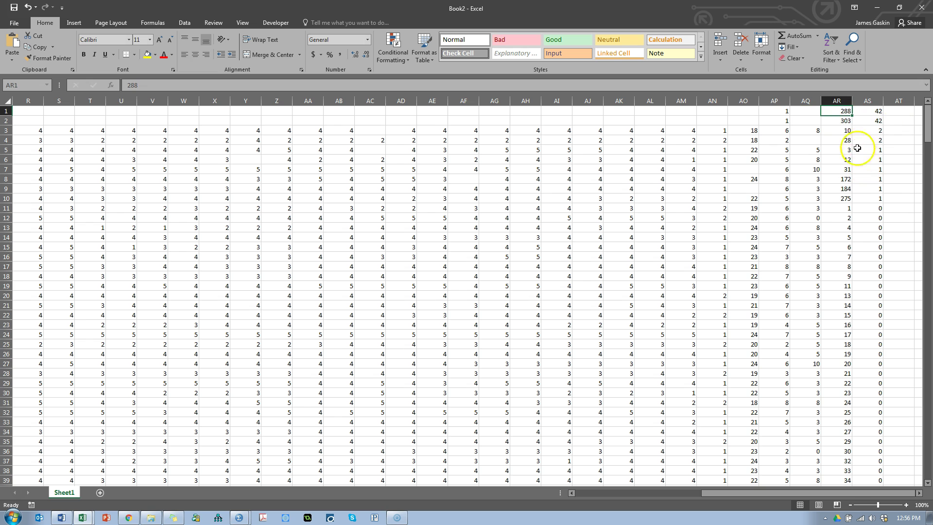
Step: Switch to the SPSS Data Editor, find the cases with IDs 288 and 303, and delete both from the dataset
key("alt+Tab")
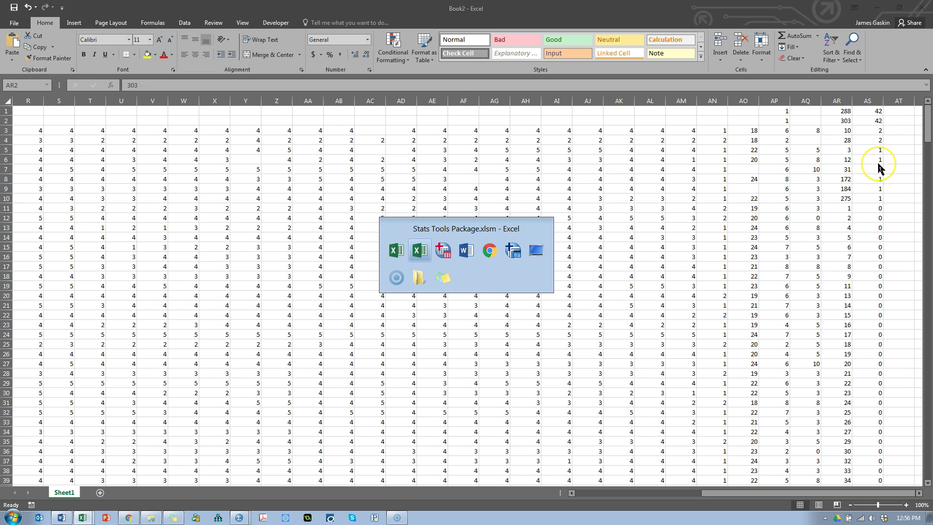
key("alt+Tab")
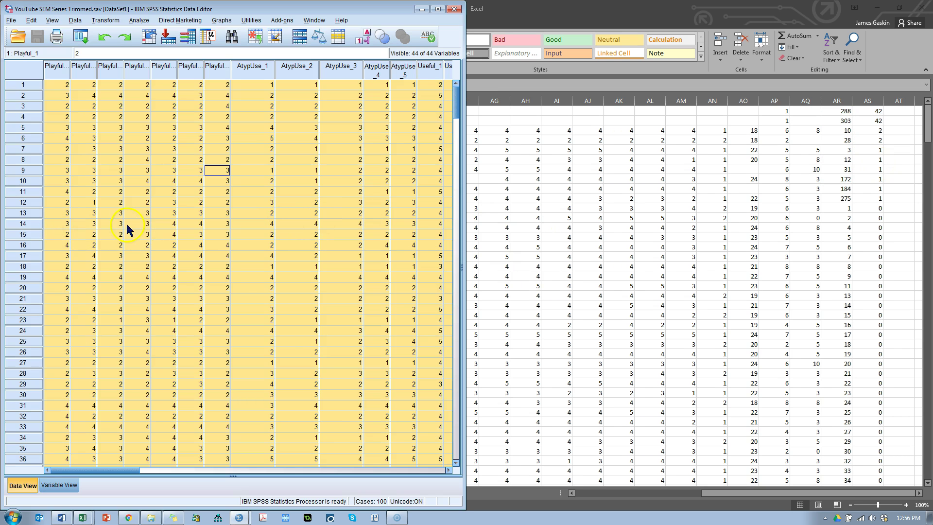
left_click_drag(131, 470, 337, 473)
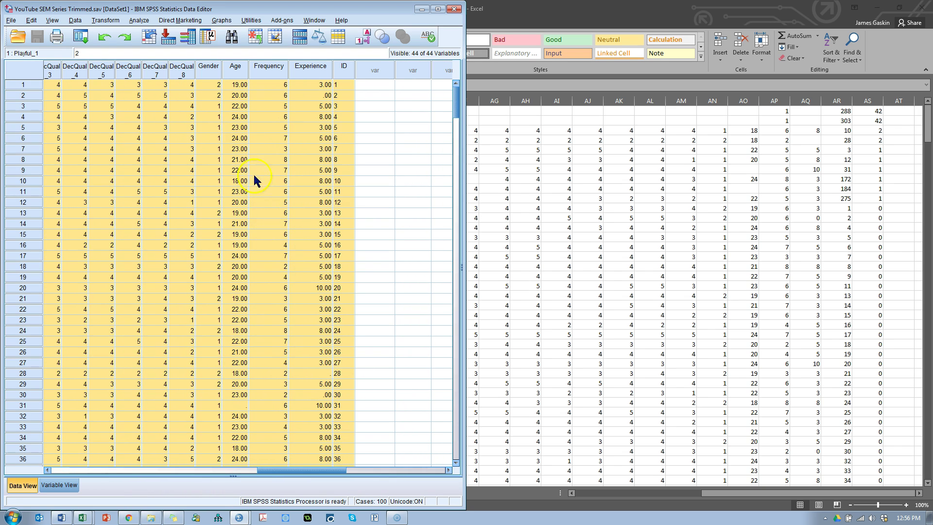
left_click(237, 138)
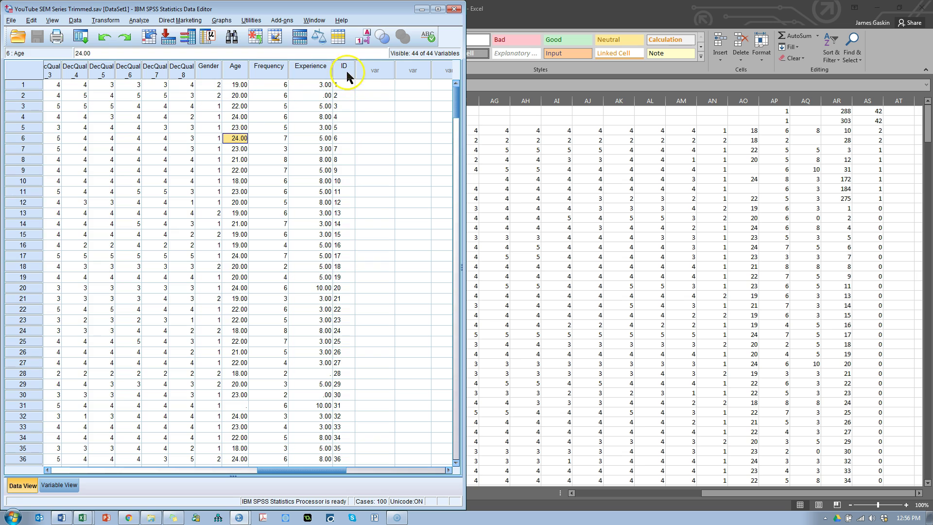
left_click_drag(456, 92, 466, 347)
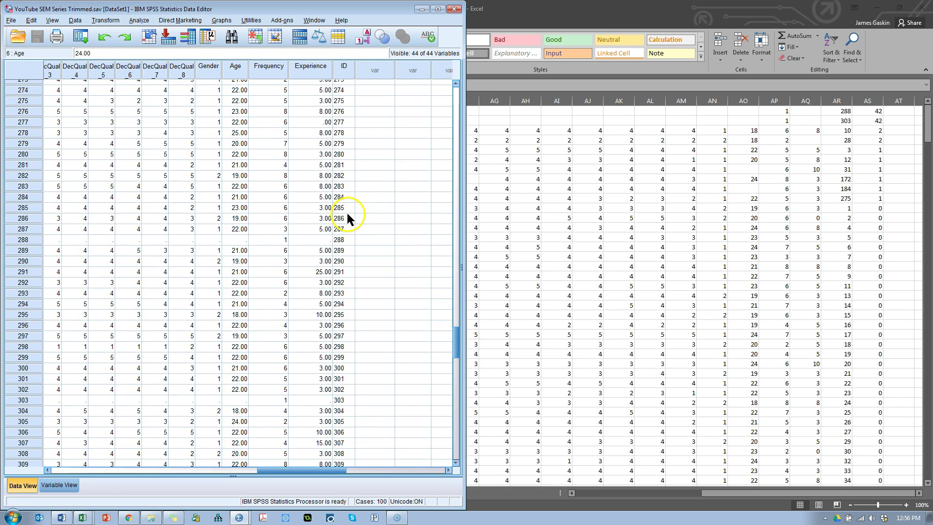
left_click(342, 240)
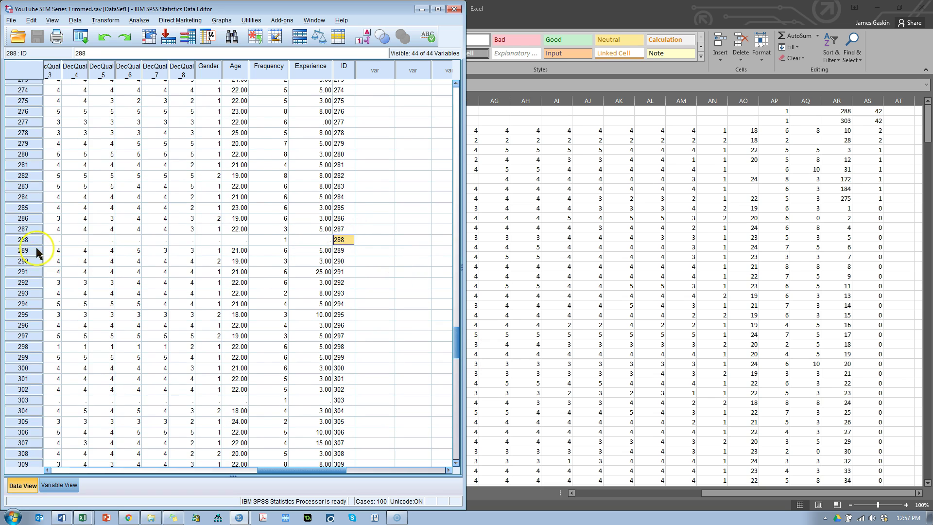
left_click(24, 240)
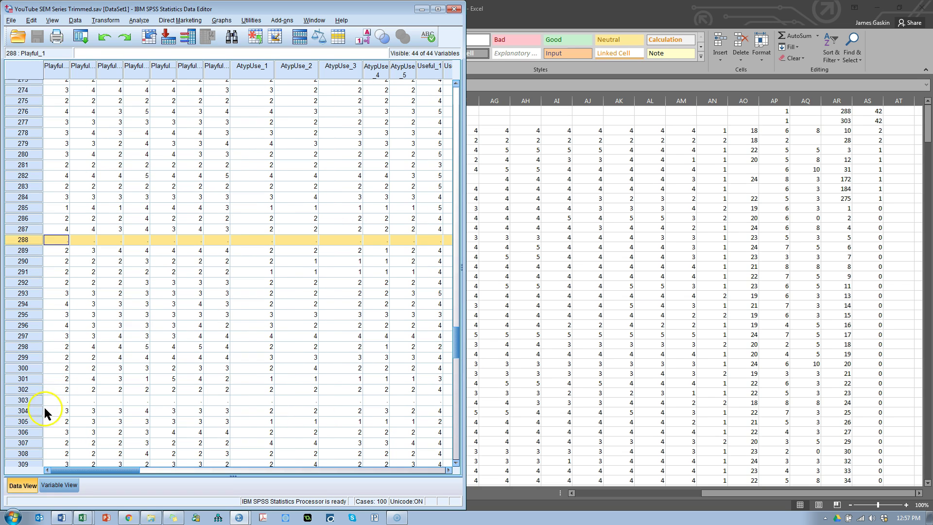
left_click(32, 400, "ctrl")
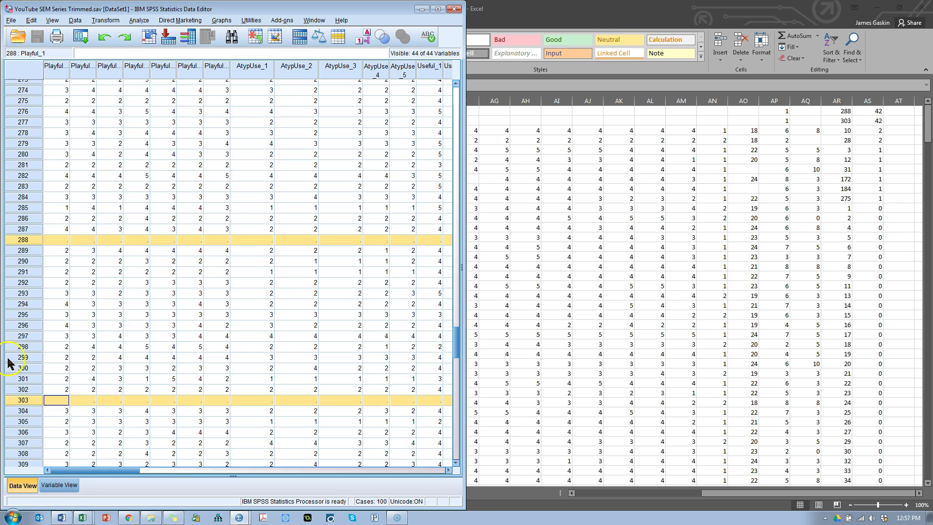
right_click(33, 240)
left_click(53, 283)
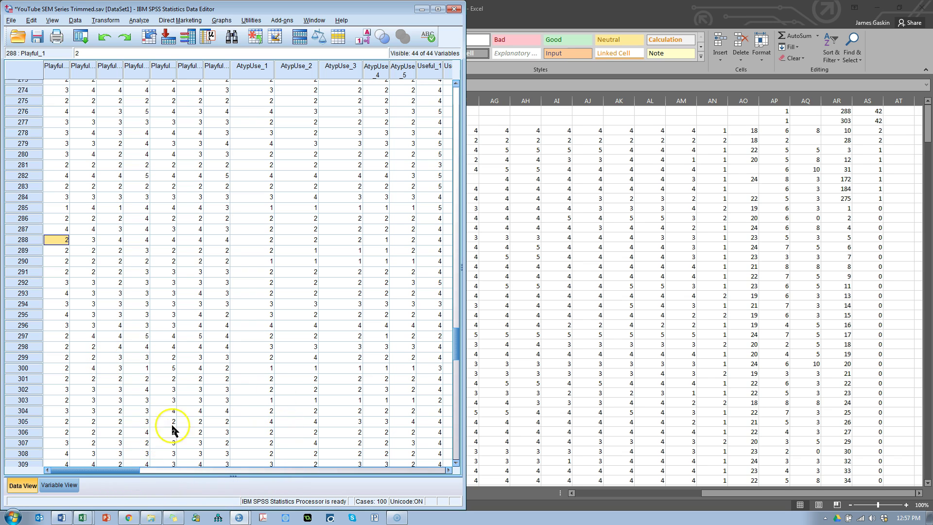
Step: Return to the Excel workbook and review the remaining nonzero blank counts in AS3:AS10
left_click(680, 269)
left_click_drag(874, 130, 870, 196)
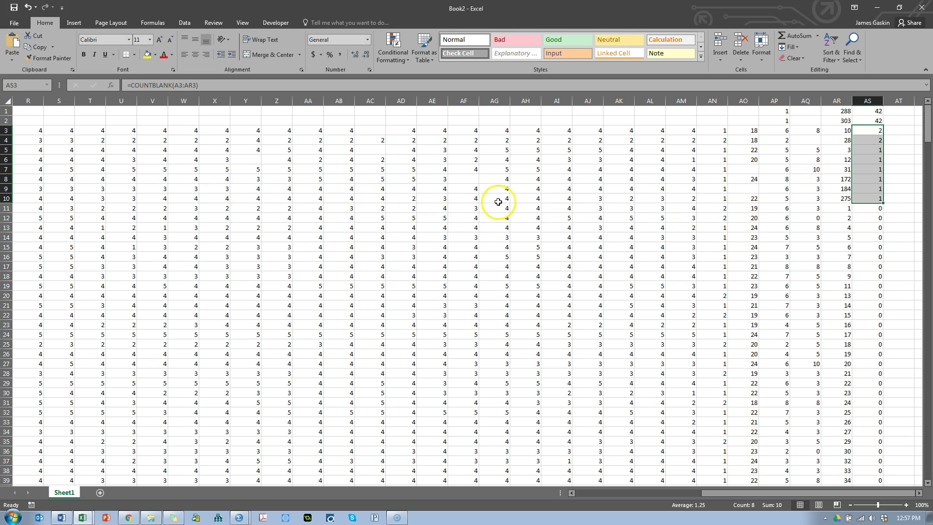
Step: Switch to the SPSS Data Editor and run Frequencies on all variables from Playful_1 through Experience, leaving out ID
key("alt+Tab")
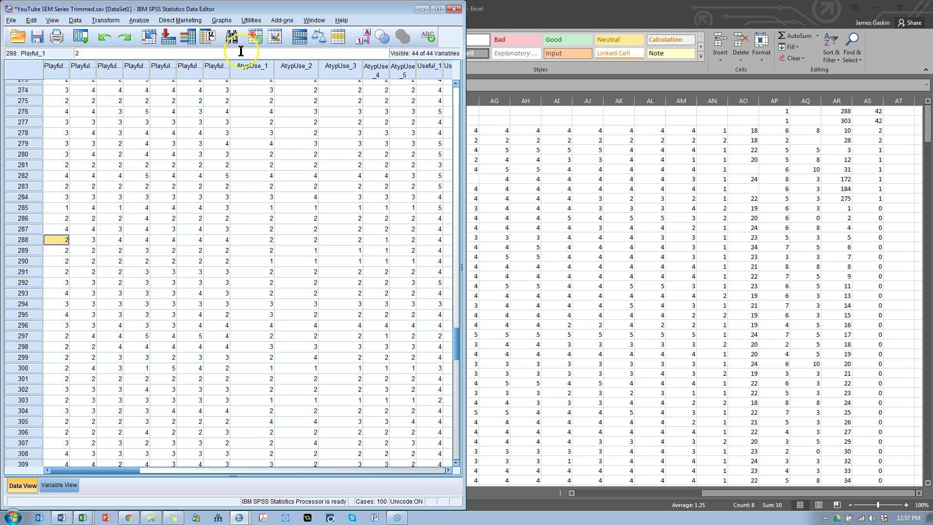
left_click(137, 21)
mouse_move(184, 47)
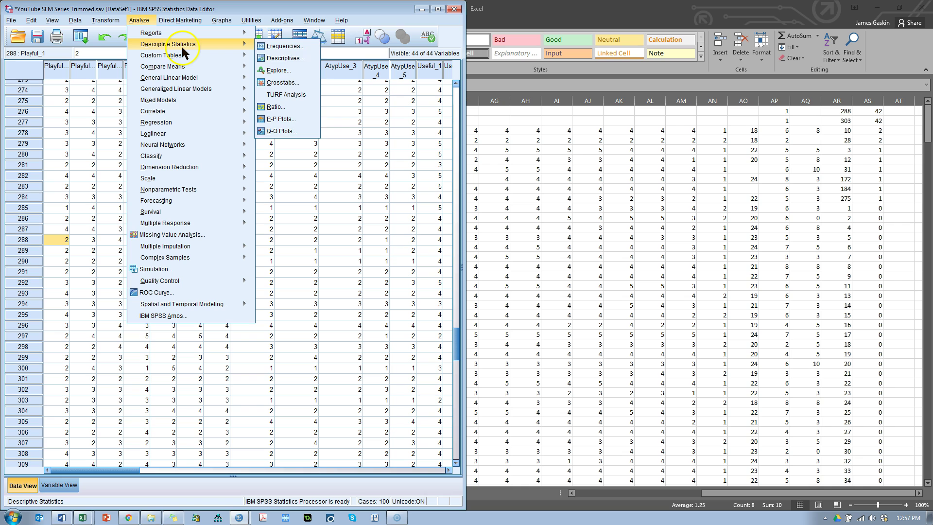
left_click(301, 47)
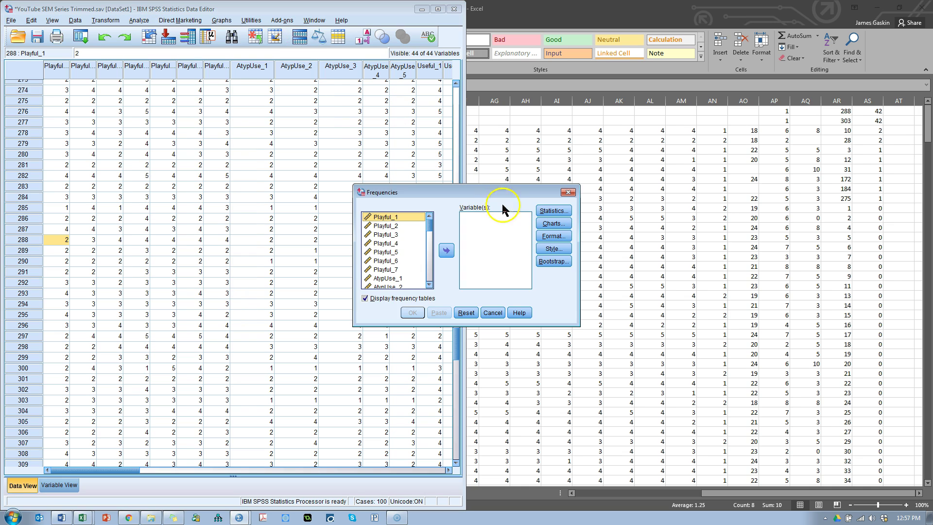
left_click_drag(427, 232, 428, 284)
left_click(396, 275)
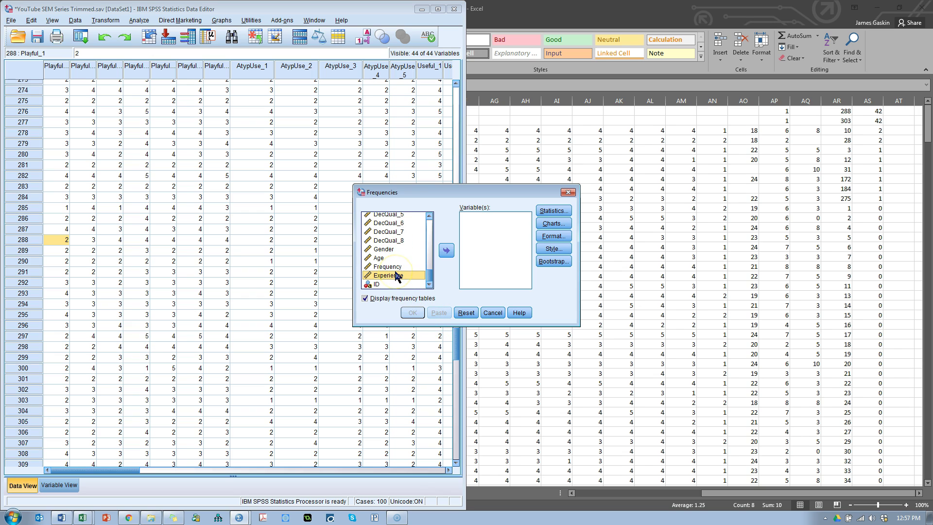
key("shift+Home")
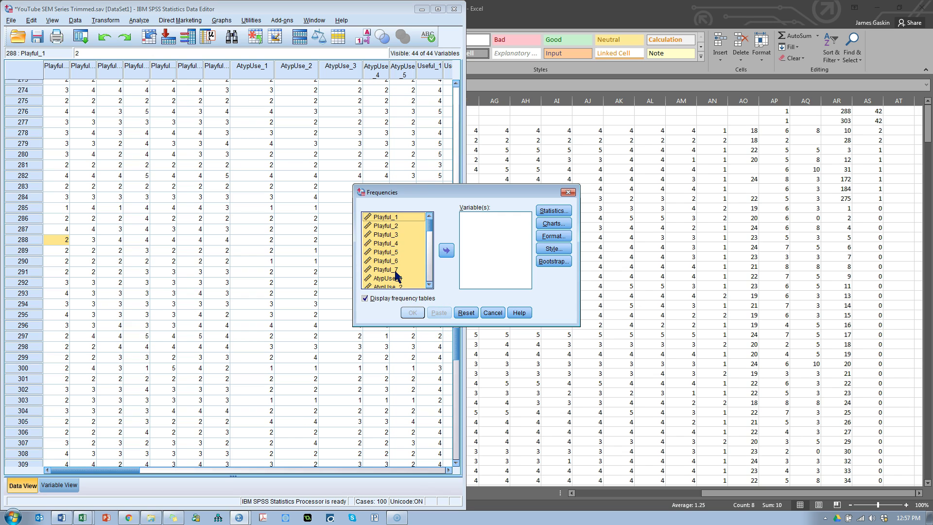
left_click(446, 250)
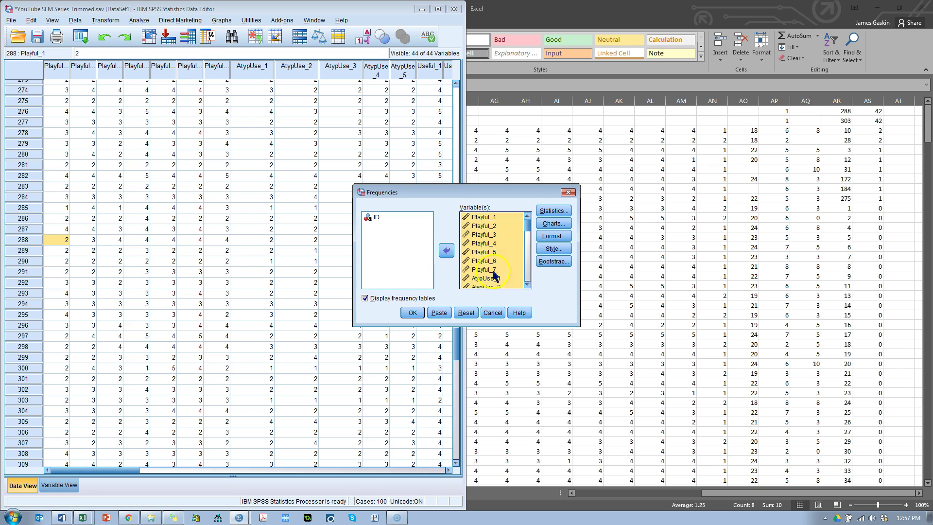
left_click(407, 314)
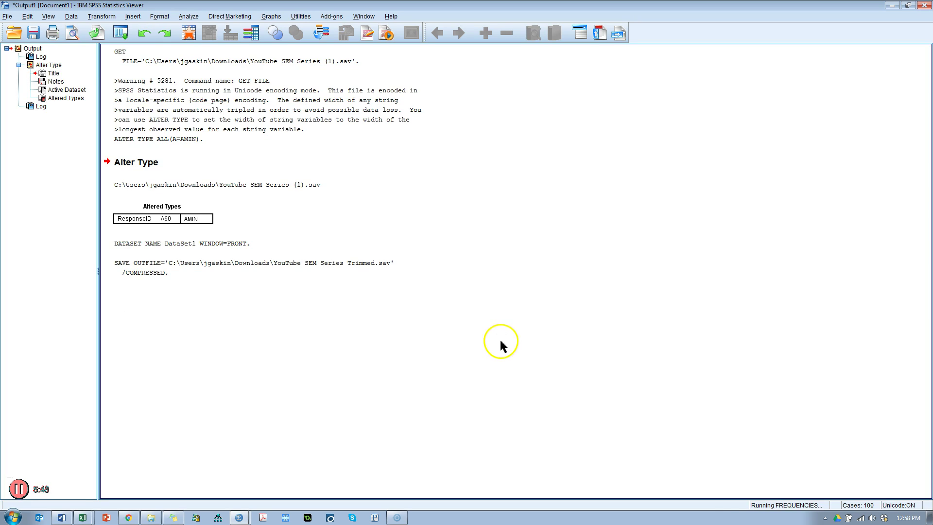
Step: Copy the Statistics table from the Frequencies output and paste it into a new sheet of the Excel workbook
left_click(289, 136)
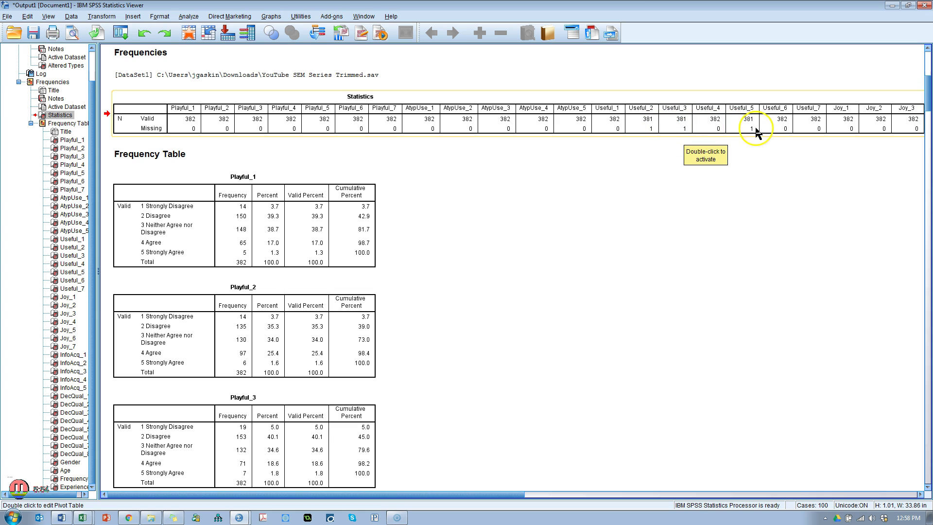
right_click(631, 121)
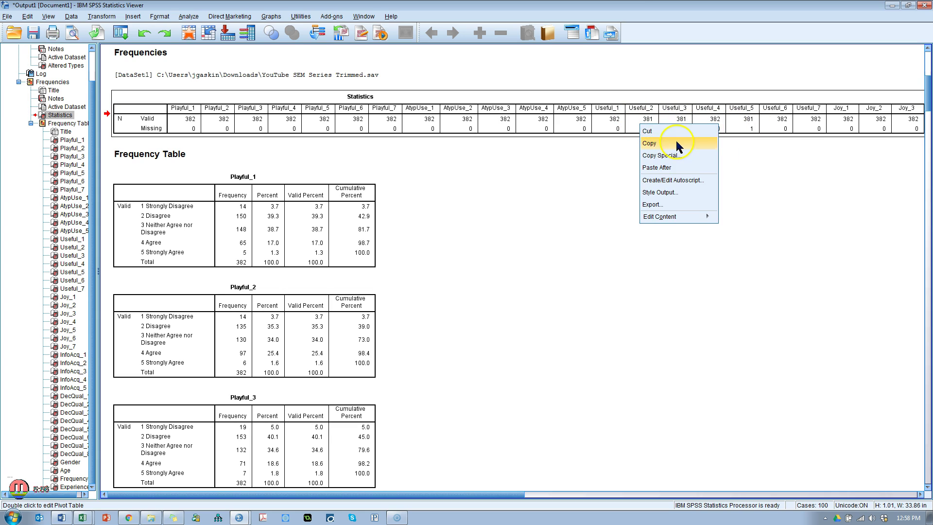
left_click(675, 140)
key("alt+Tab")
key("alt+Tab")
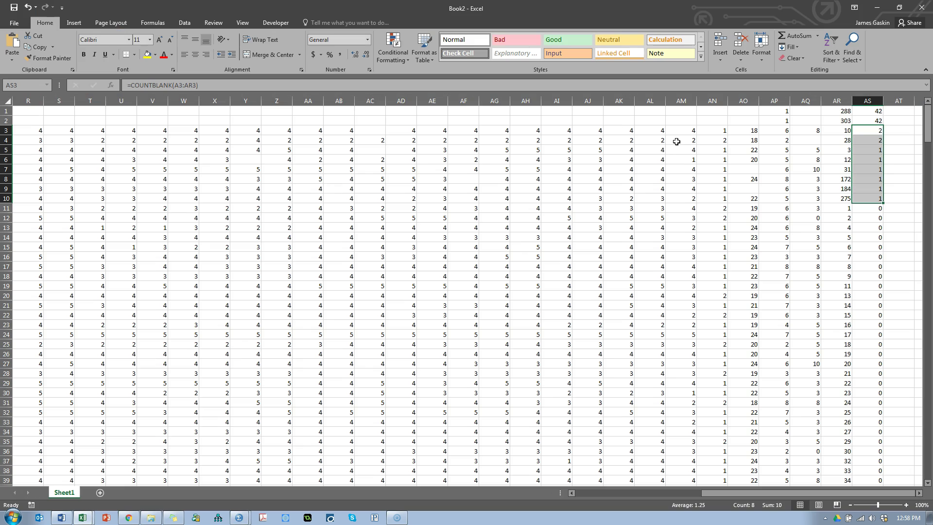
left_click(100, 492)
key("ctrl+v")
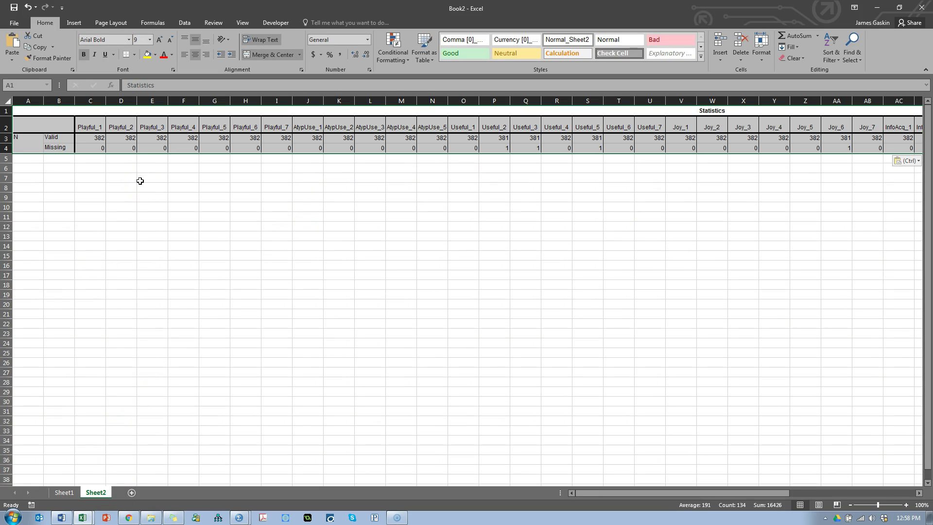
left_click(151, 226)
Step: Delete the columns for Playful_1 through Useful_1 from the pasted Statistics table
left_click_drag(90, 101, 449, 108)
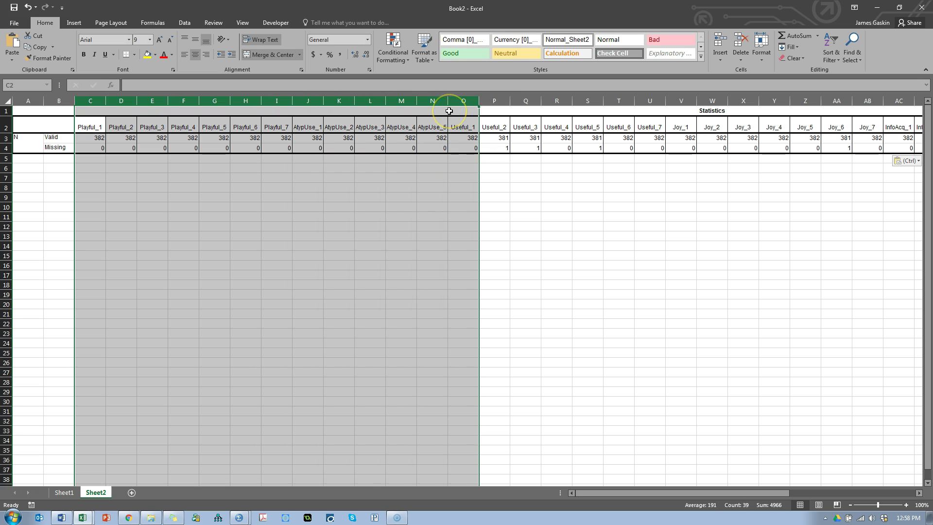
key("ctrl+minus")
left_click(160, 139)
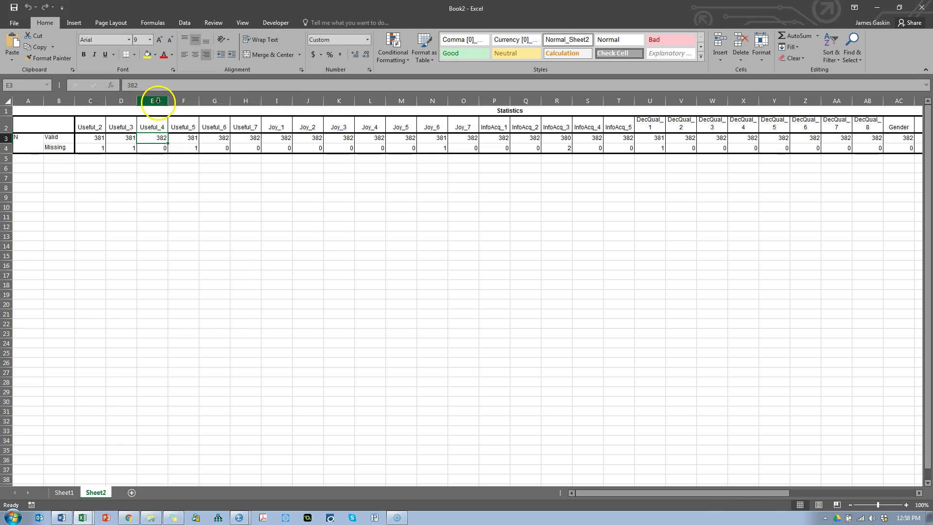
Step: Delete Useful_4 and the other item columns without missing values, along with the Age and Frequency columns
left_click(152, 100)
left_click_drag(215, 101, 401, 101)
key("ctrl+minus")
key("ctrl+minus")
key("ctrl+minus")
left_click_drag(245, 100, 463, 101)
key("ctrl+minus")
left_click_drag(307, 101, 339, 101)
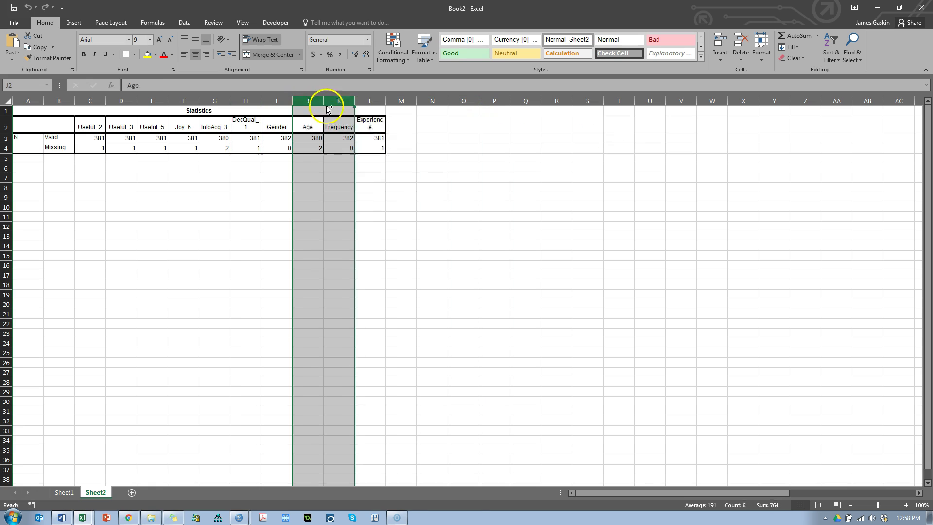
key("ctrl+minus")
Step: Check the Missing row across the remaining variables and delete the Gender column, which has no missing values
left_click(339, 149)
left_click_drag(94, 148, 308, 149)
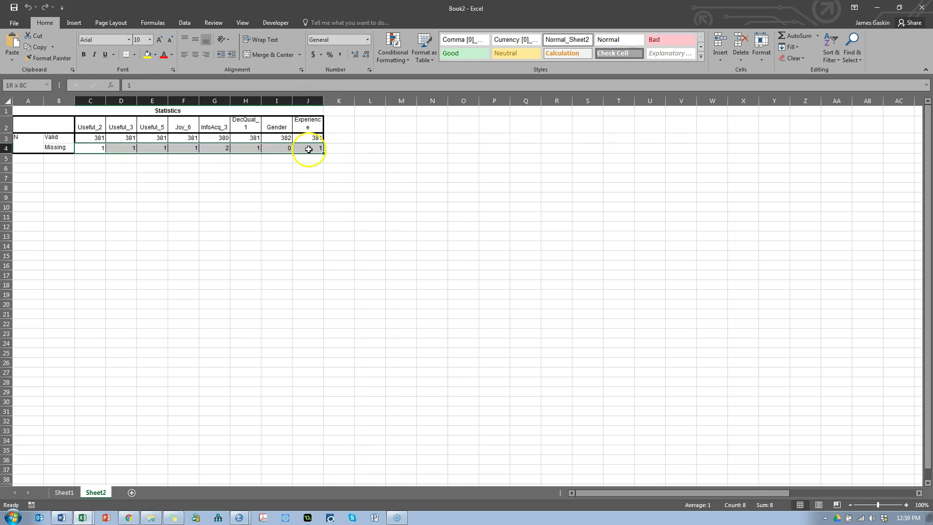
left_click(285, 100)
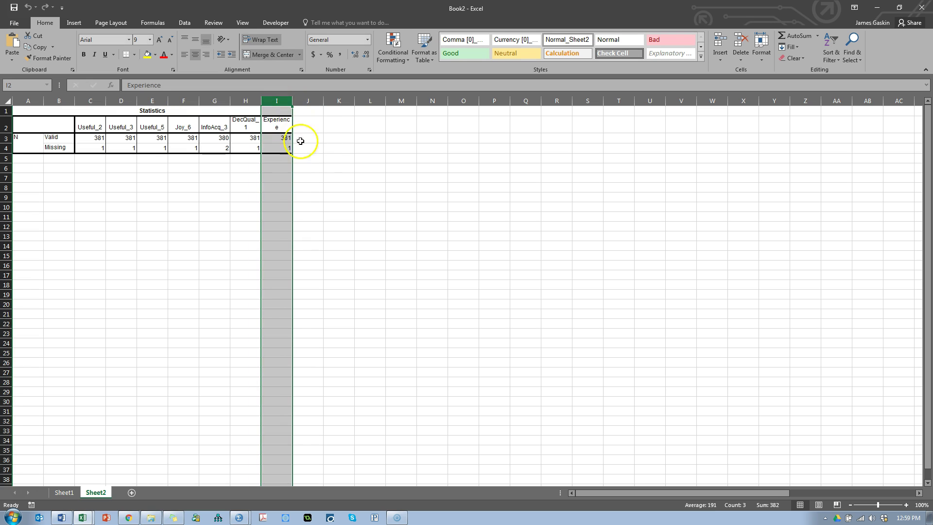
key("ctrl+minus")
left_click(306, 148)
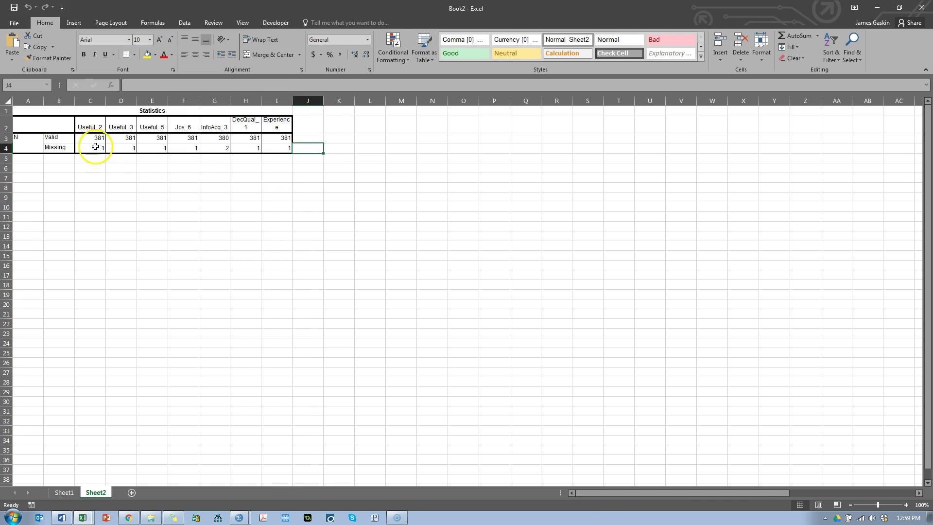
Step: Examine the valid and missing counts of Useful_2 through DecQual_1 and compare them with those of Experience
left_click_drag(93, 125, 206, 147)
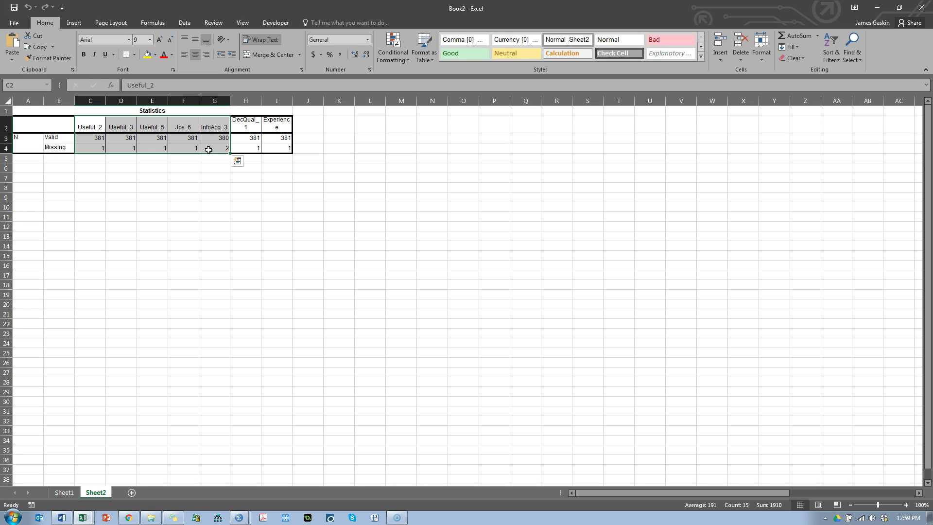
left_click(246, 124)
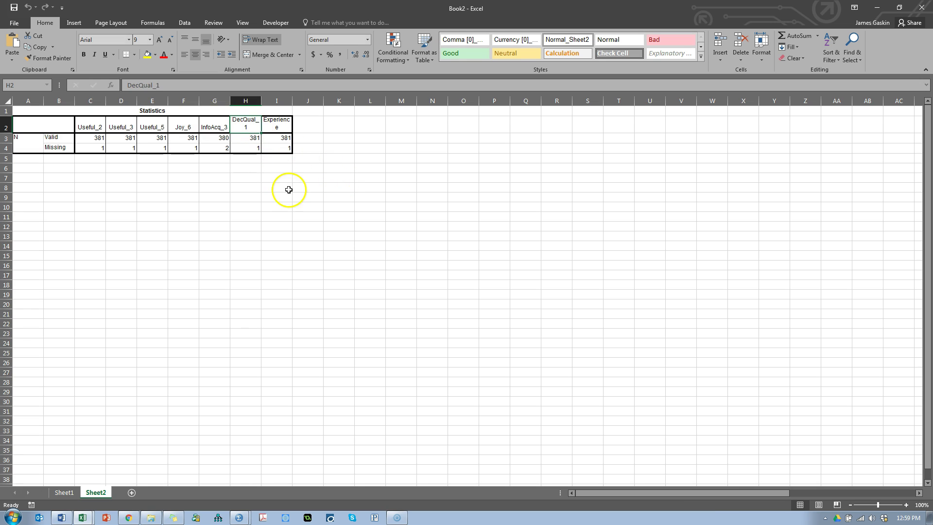
left_click(254, 151)
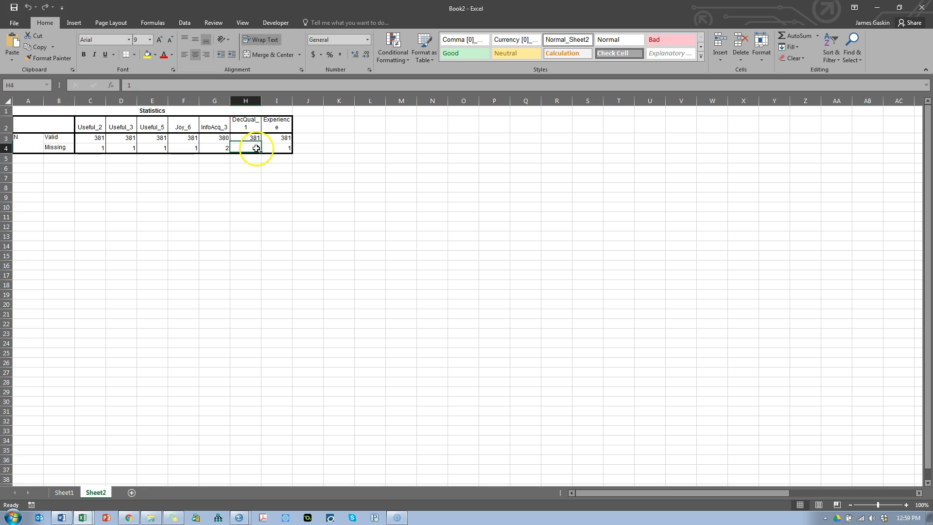
left_click(281, 120)
left_click(285, 148)
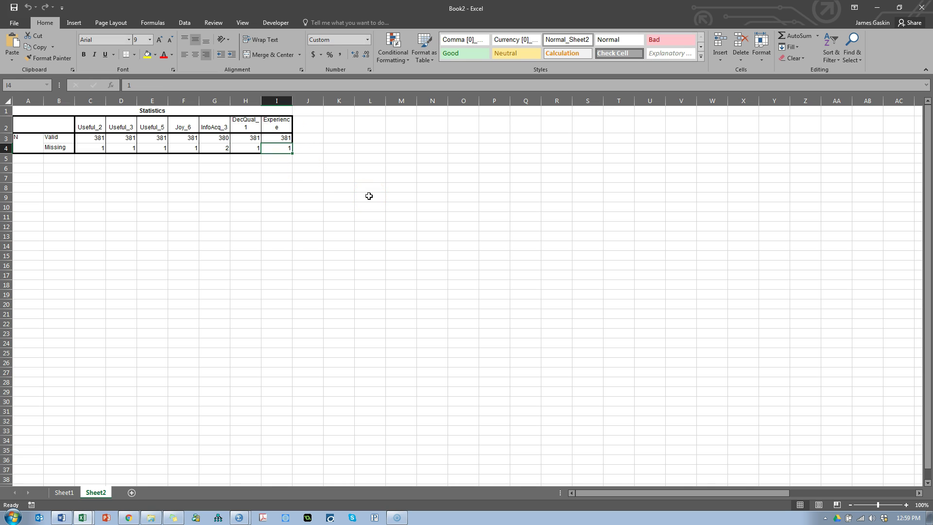
left_click_drag(94, 121, 249, 146)
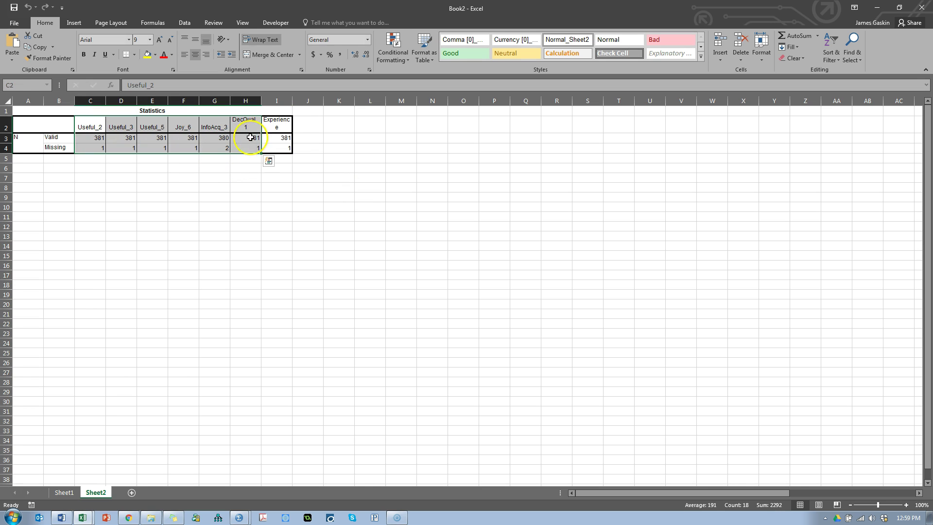
left_click(284, 121)
left_click_drag(89, 124, 236, 149)
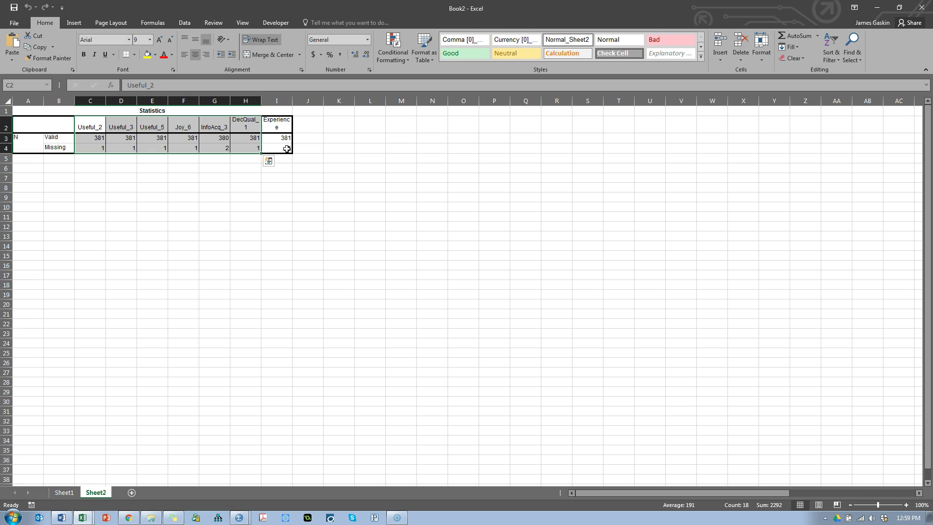
left_click(313, 198)
left_click(285, 103)
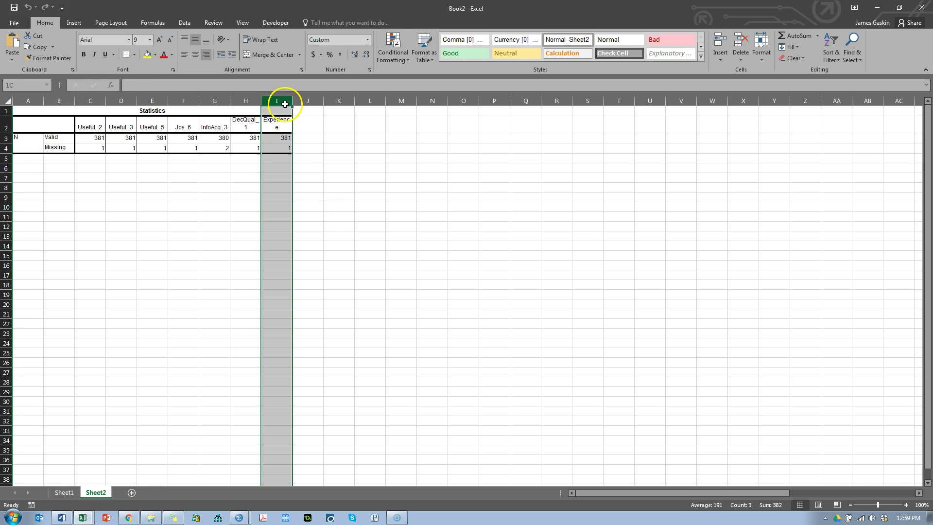
left_click(278, 148)
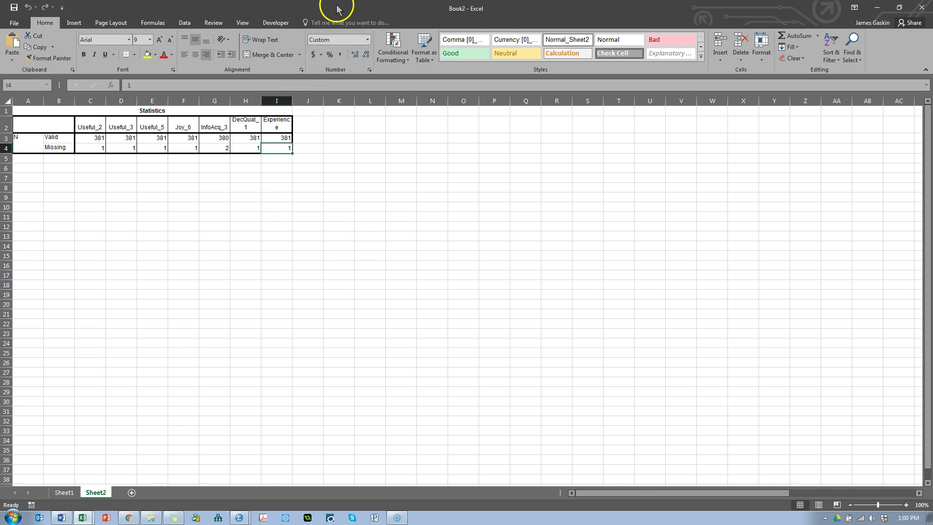
Step: Switch to the SPSS Viewer, start Replace Missing Values, and add Useful_2, Useful_3 and Useful_5 using the series mean method
key("alt+Tab")
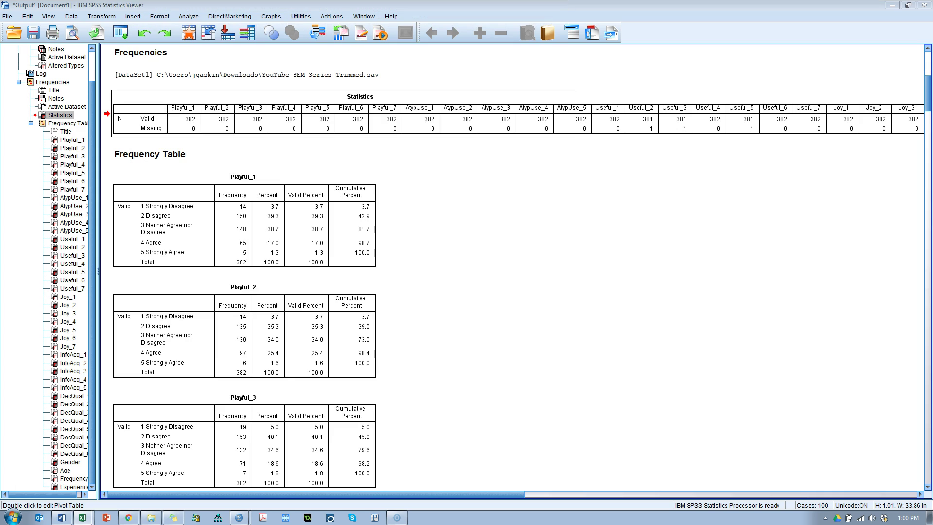
left_click(189, 17)
mouse_move(117, 20)
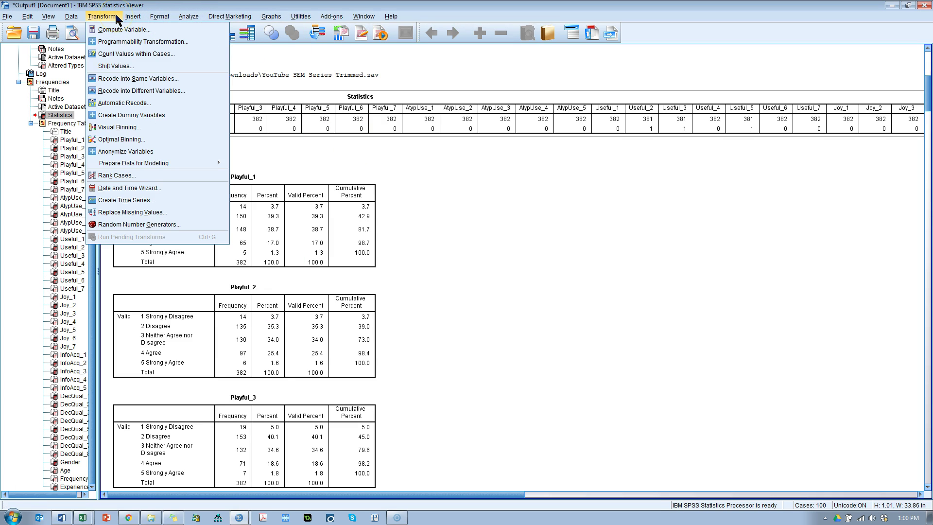
left_click(116, 36)
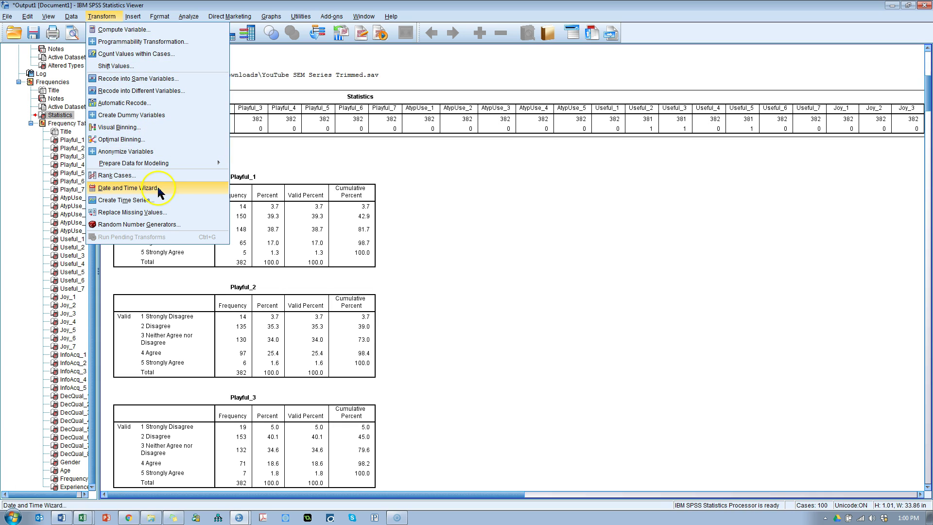
left_click(170, 214)
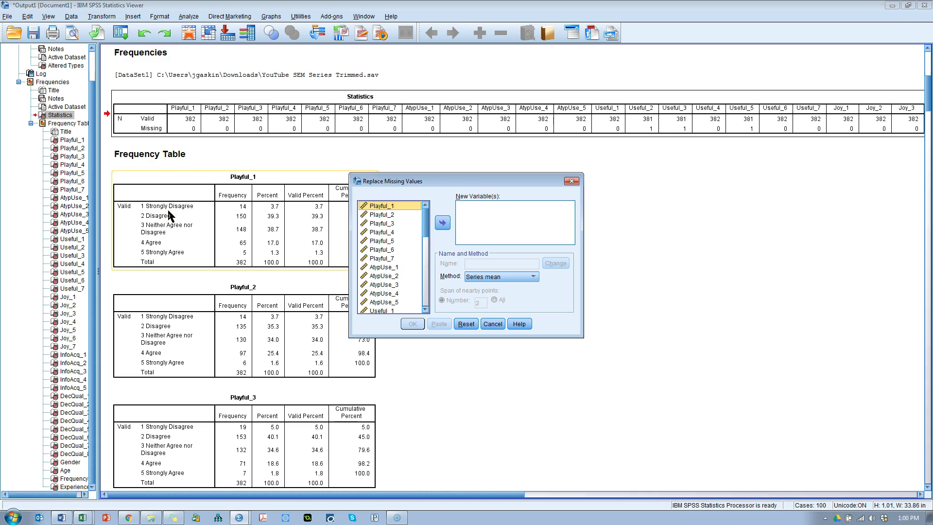
left_click(426, 234)
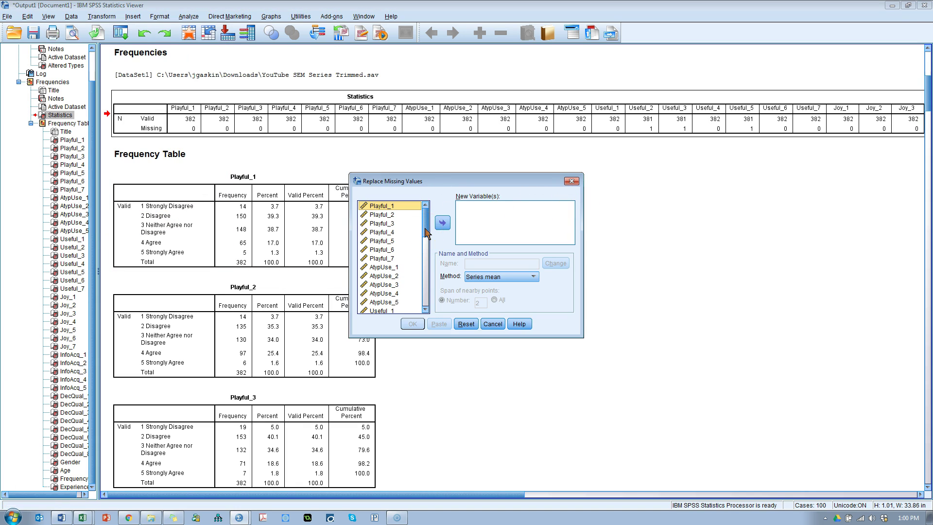
left_click_drag(426, 235, 422, 253)
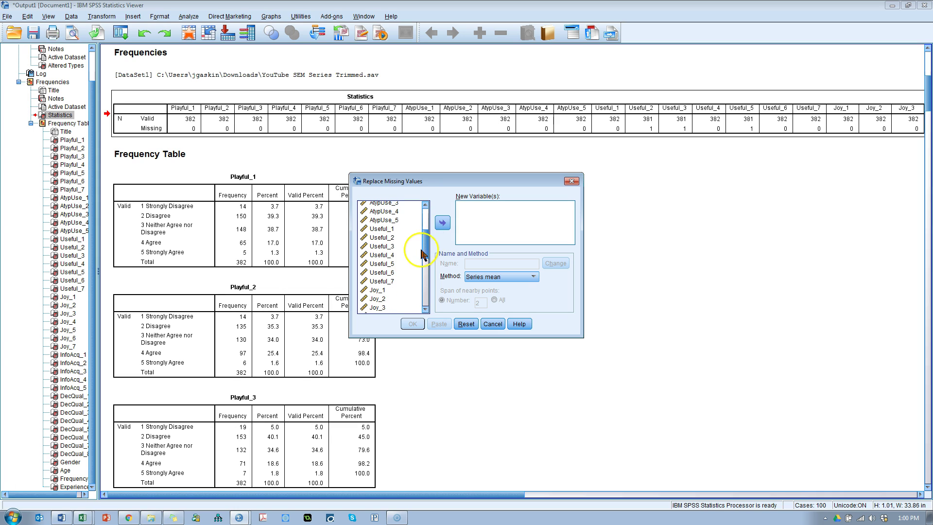
left_click(396, 239)
left_click(392, 247, "shift")
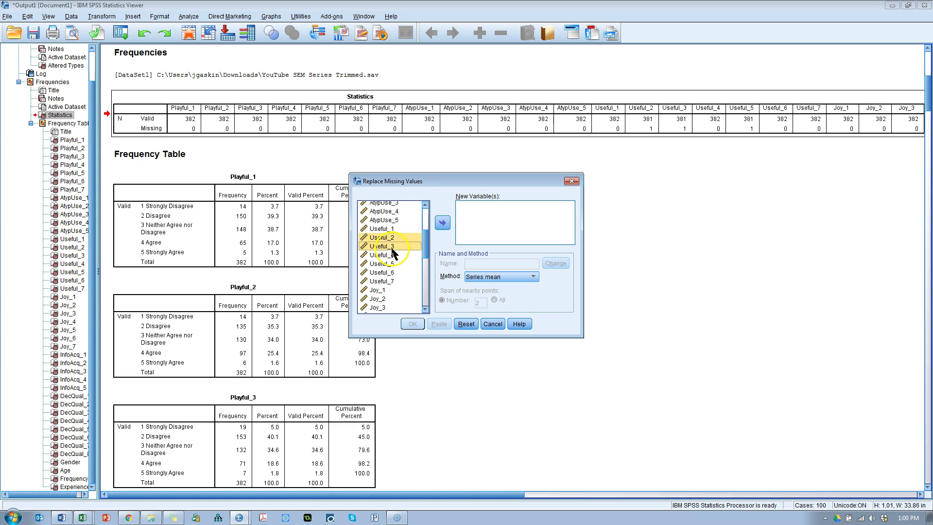
left_click(391, 265, "ctrl")
left_click(442, 223)
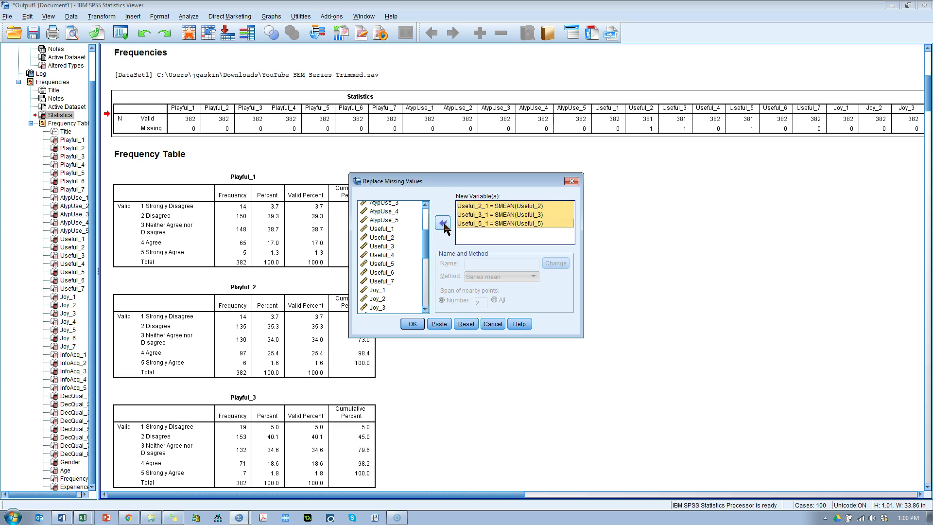
Step: Add Joy_6, DecQual_1 and Experience to the variables to replace, using the series mean method
left_click(425, 310)
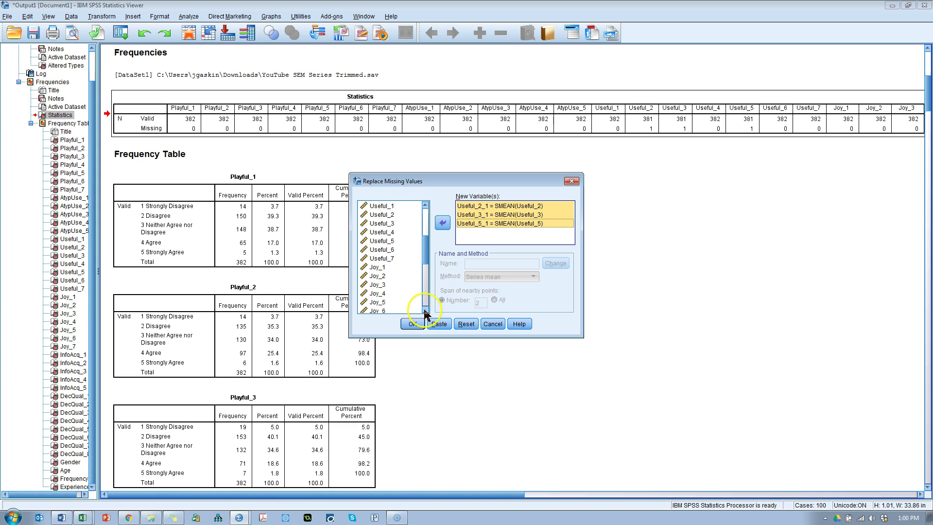
left_click(384, 310)
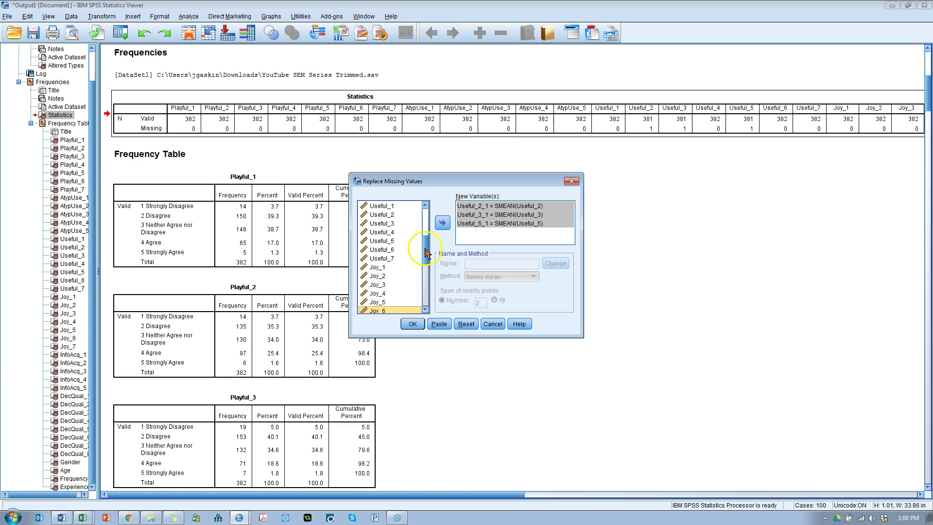
left_click(443, 224)
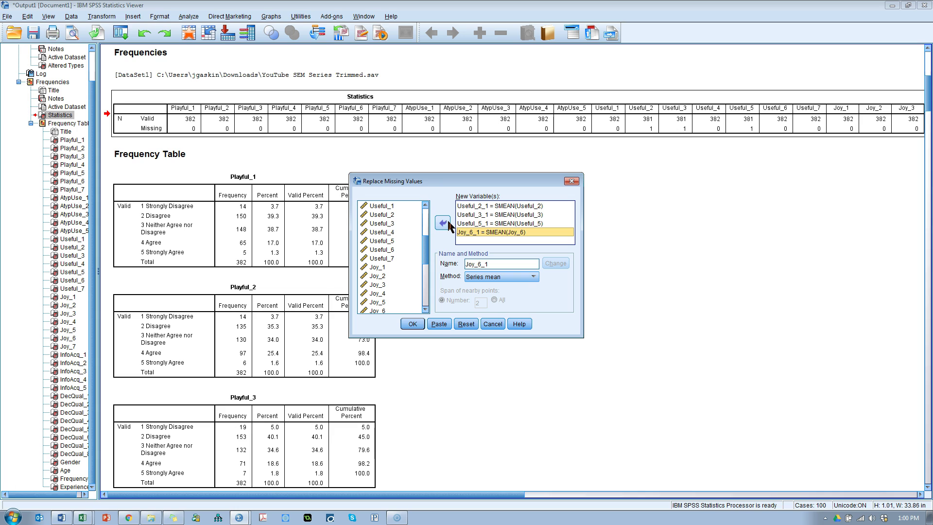
left_click_drag(425, 262, 424, 291)
left_click(389, 269)
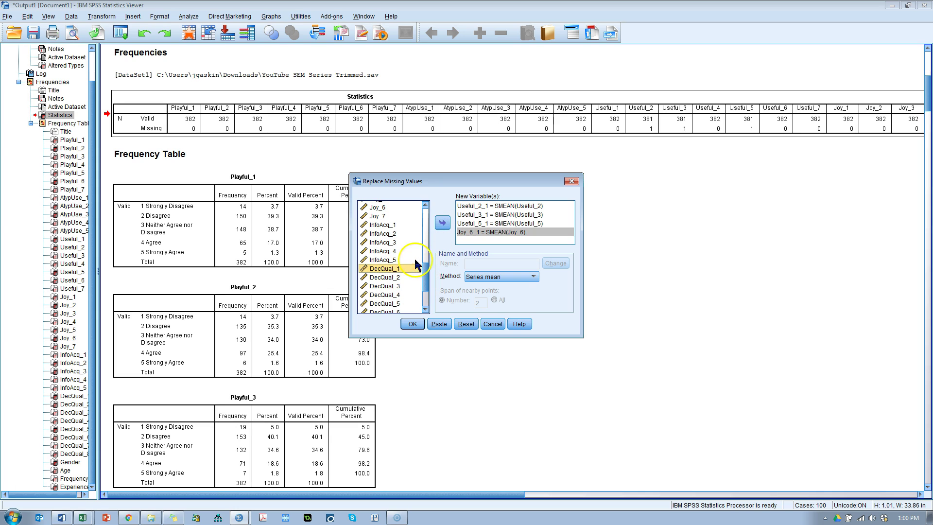
left_click(443, 223)
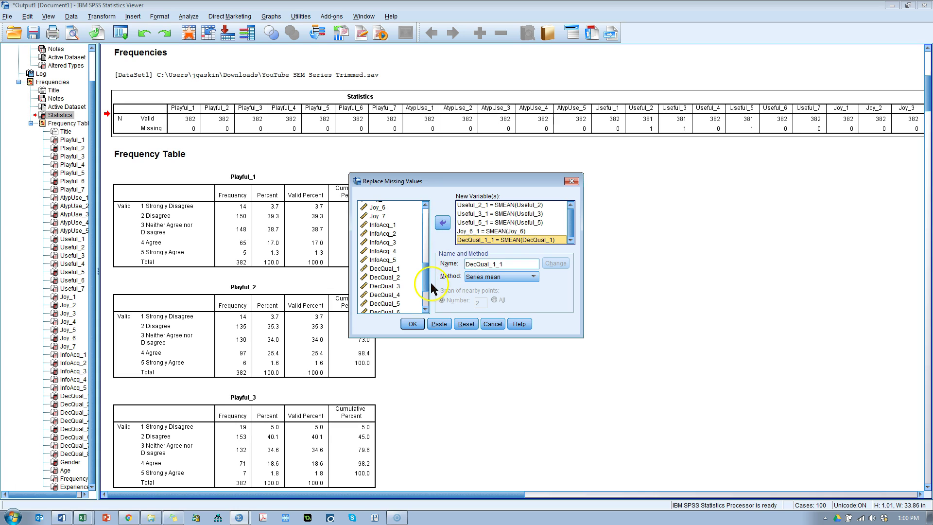
left_click_drag(424, 287, 424, 304)
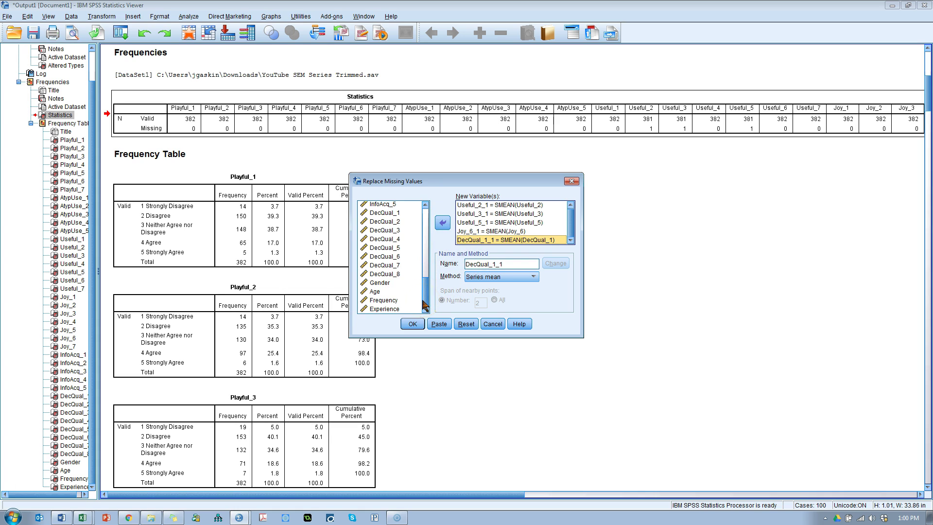
left_click(386, 309)
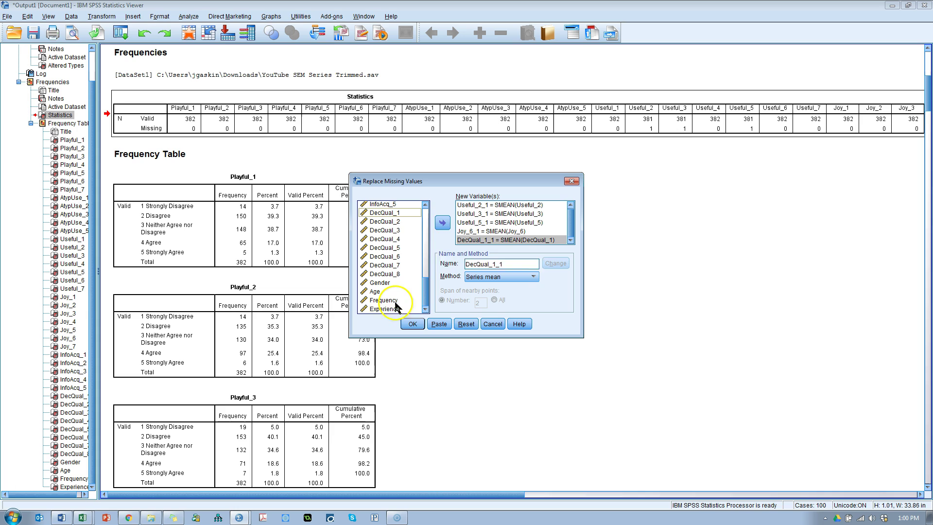
left_click(442, 224)
Step: Enlarge the Replace Missing Values dialog to show all new variables and select Useful_2_1 through DecQual_1_1
left_click(534, 231)
scroll(574, 218, "up", 1)
left_click(544, 206, "shift")
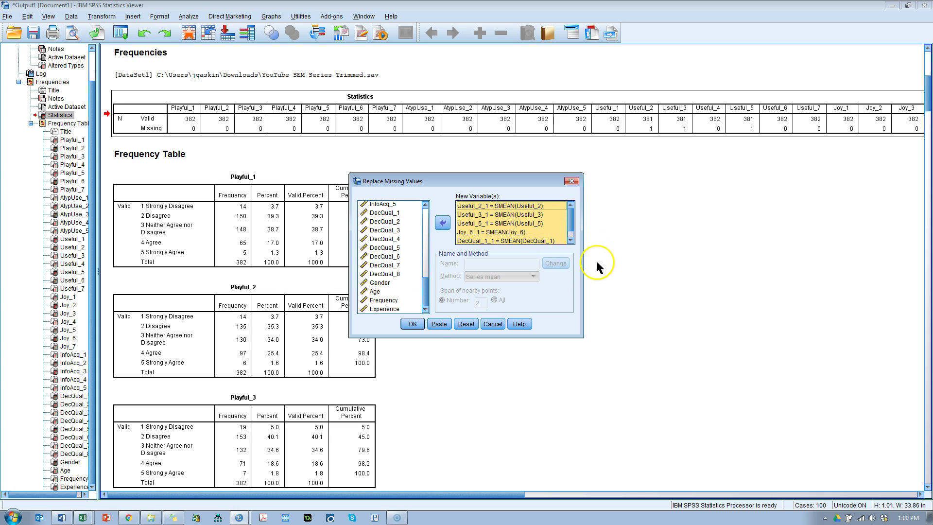
scroll(572, 228, "down", 1)
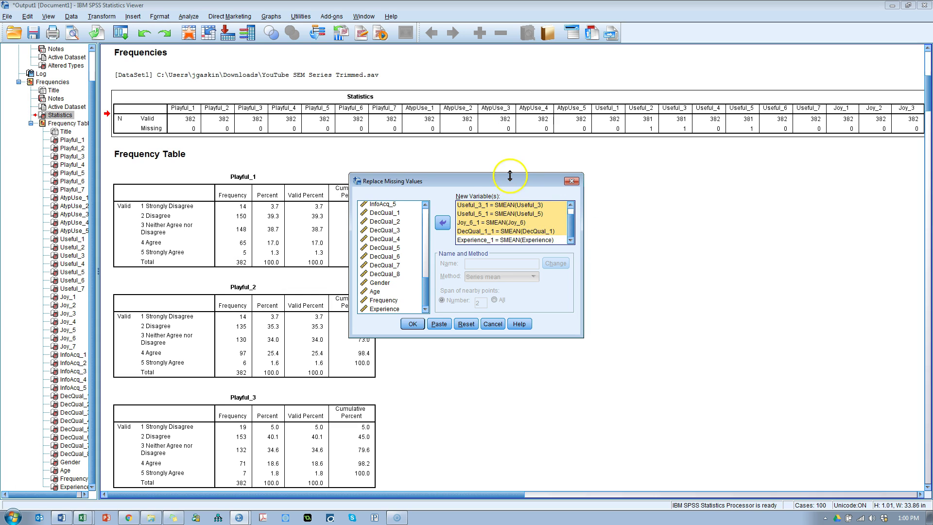
left_click_drag(510, 175, 509, 114)
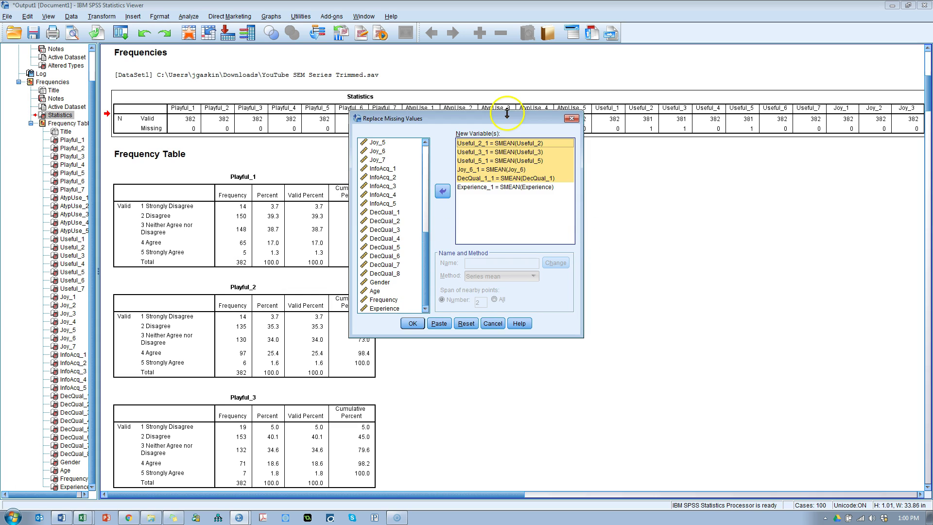
left_click(516, 169)
left_click(527, 178)
left_click(515, 143, "shift")
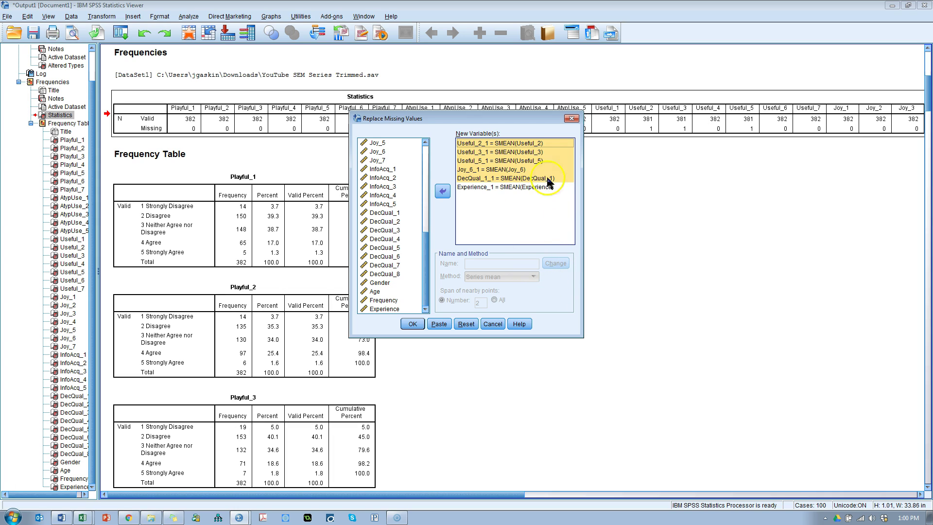
Step: Rename Useful_2_1 as Useful_2 and change its method to Median of nearby points with the span set to All
left_click(534, 142)
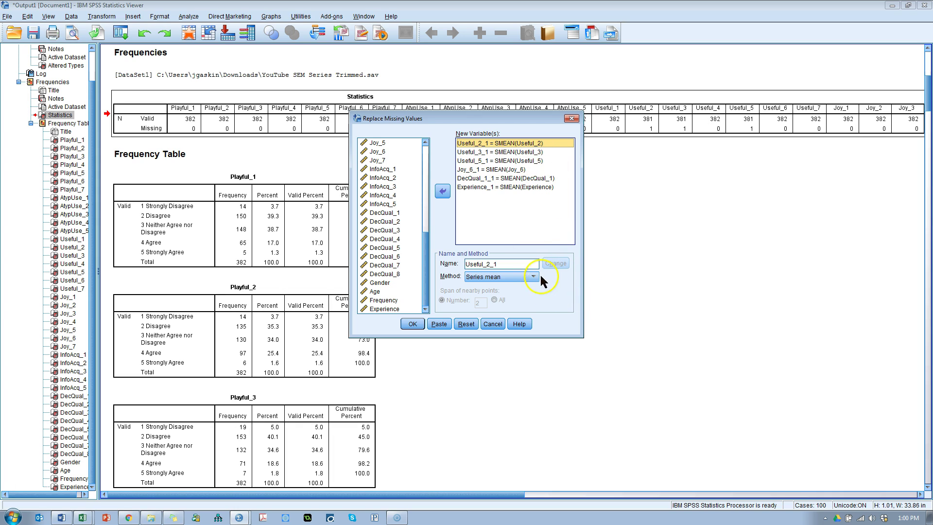
double_click(515, 264)
left_click(515, 265)
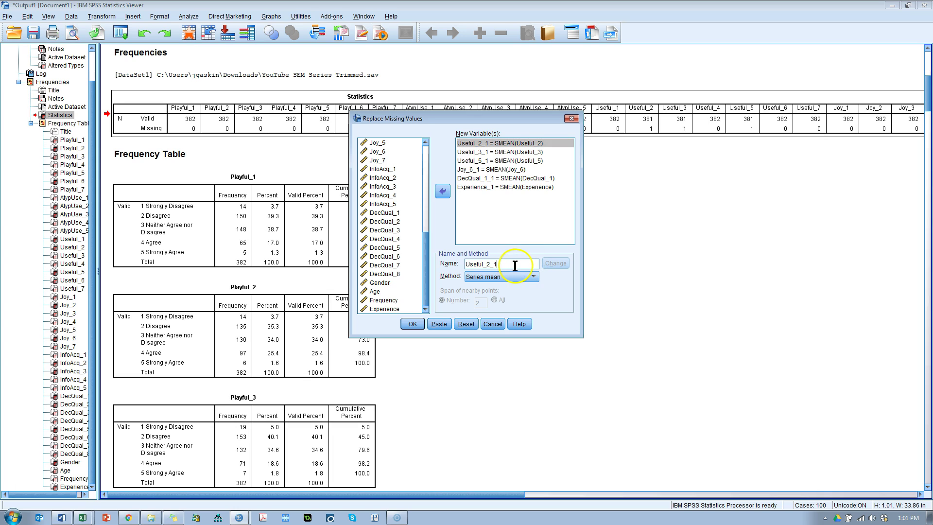
left_click_drag(515, 266, 491, 264)
key("BackSpace")
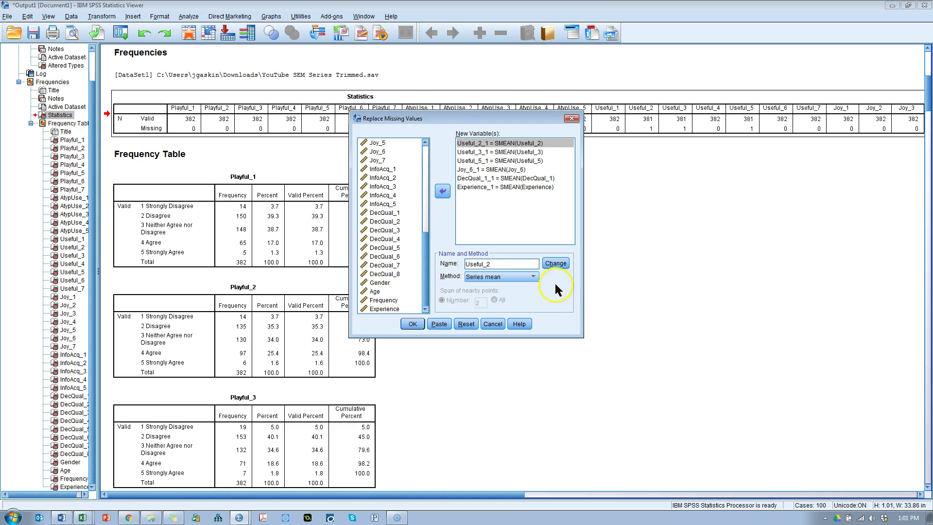
left_click(556, 267)
left_click(534, 276)
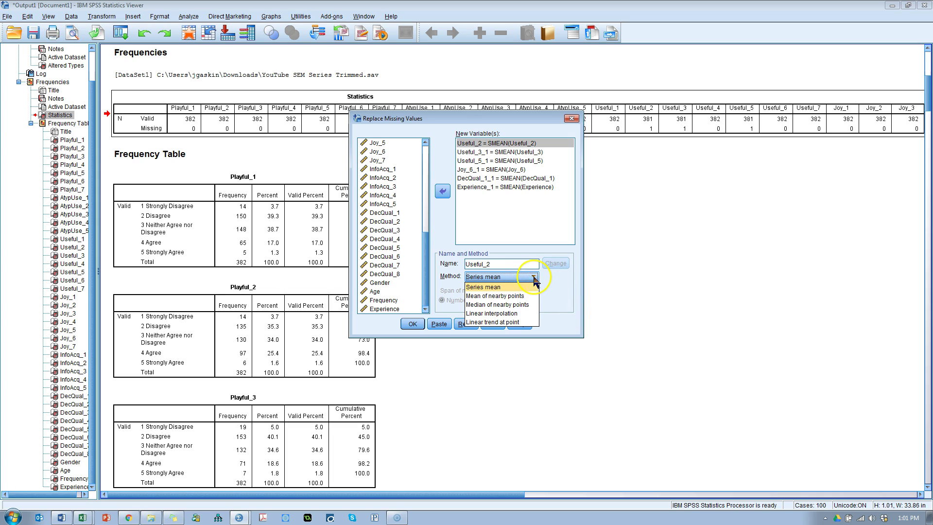
left_click(528, 304)
left_click(495, 300)
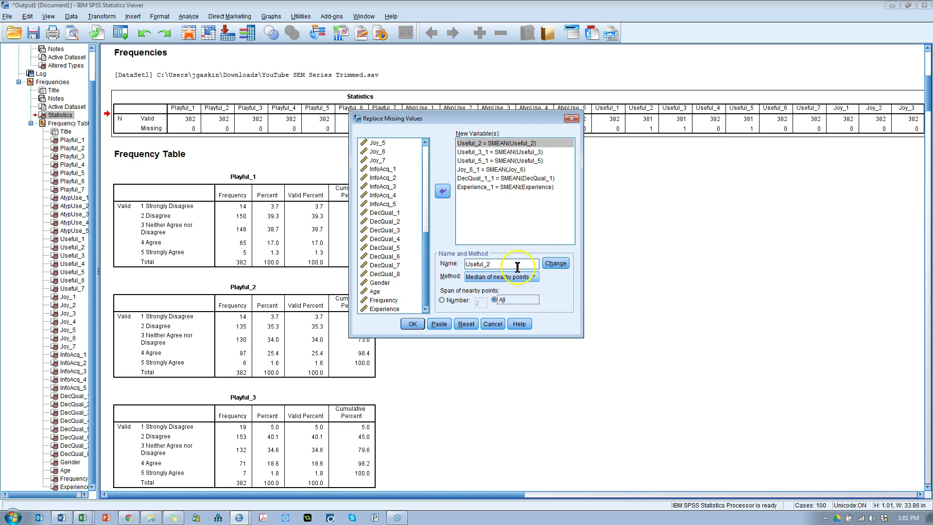
left_click(556, 264)
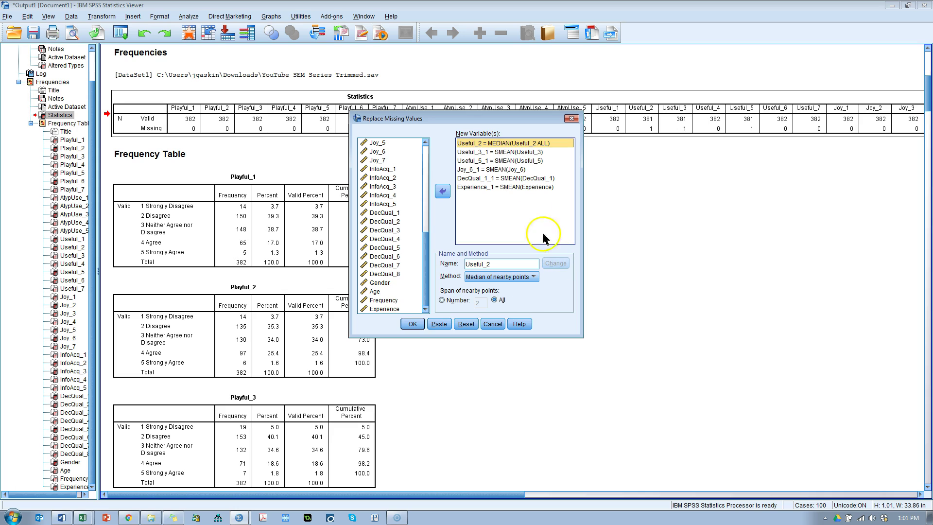
Step: Rename Useful_3_1 as Useful_3 and apply Median of nearby points over all points
left_click(522, 152)
left_click(525, 264)
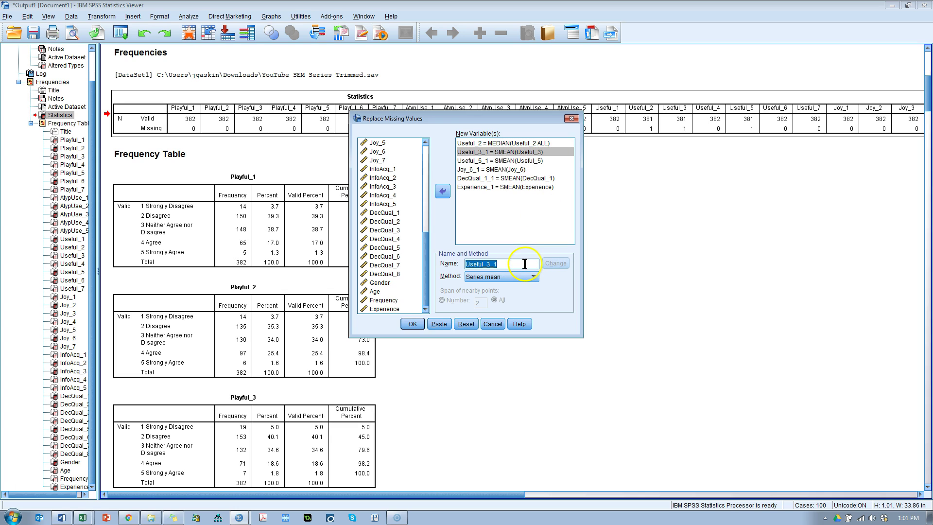
key("BackSpace")
key("BackSpace")
left_click(533, 276)
left_click(496, 304)
left_click(556, 264)
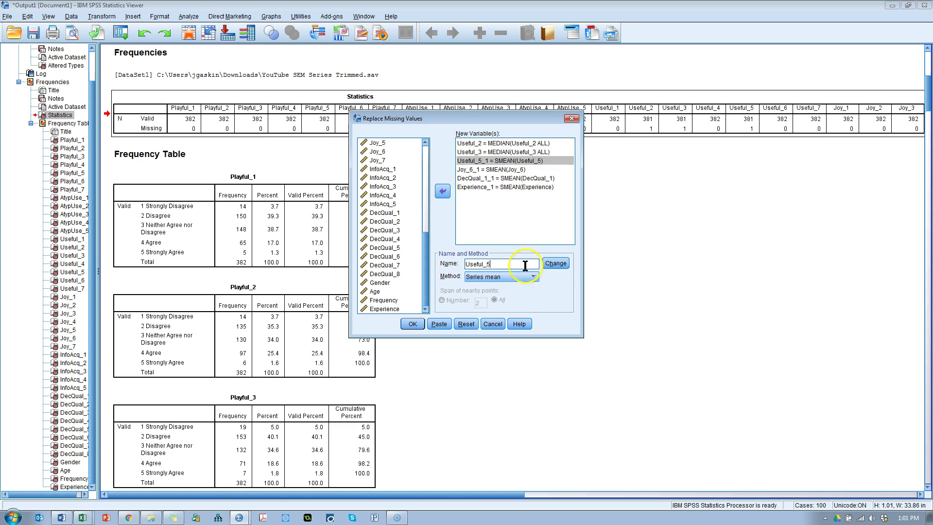
Step: Rename the remaining item variables as Useful_5, Joy_6 and DecQual_1, each using Median of nearby points over all points
left_click(505, 160)
left_click(556, 264)
left_click(505, 169)
left_click(555, 263)
left_click(505, 178)
left_click(496, 304)
left_click(556, 263)
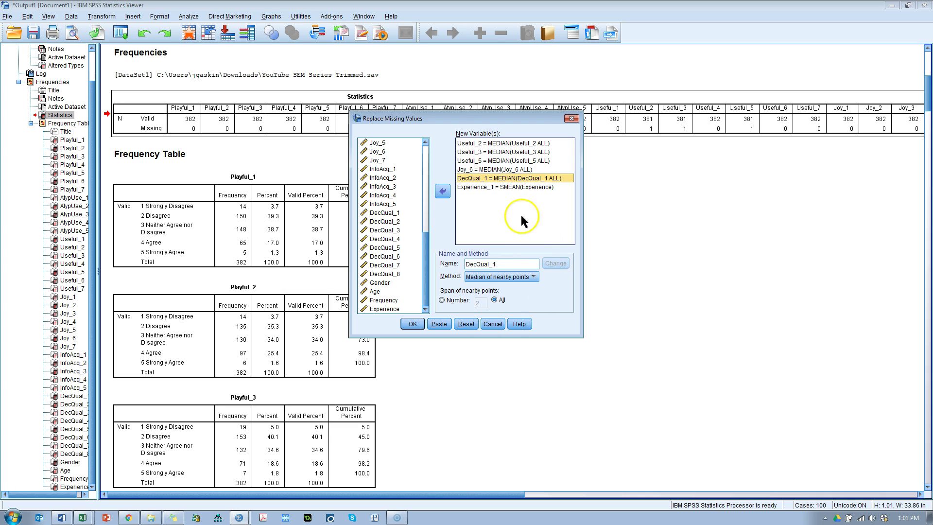
Step: Rename Experience_1 as Experience, keeping Series mean, and run the replacement, allowing the existing variables to be changed
left_click(512, 187)
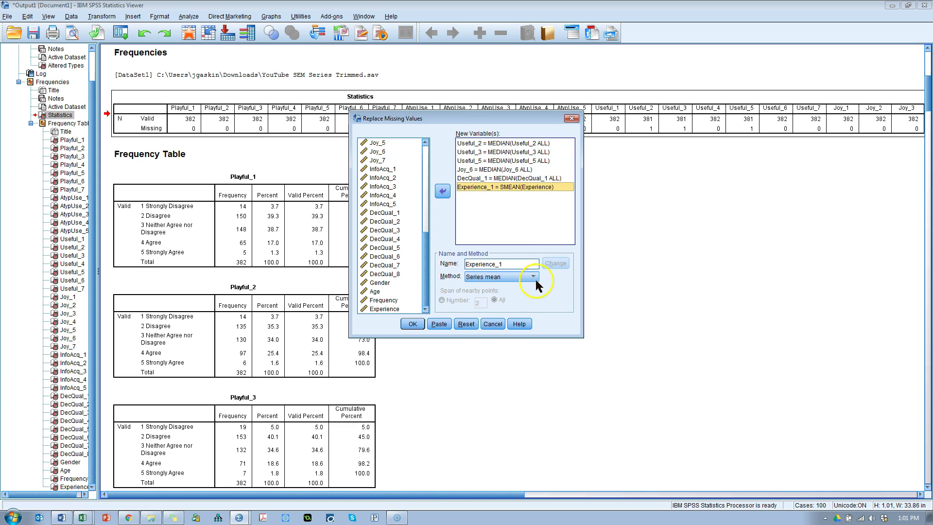
left_click(525, 265)
key("BackSpace")
key("BackSpace")
left_click(555, 265)
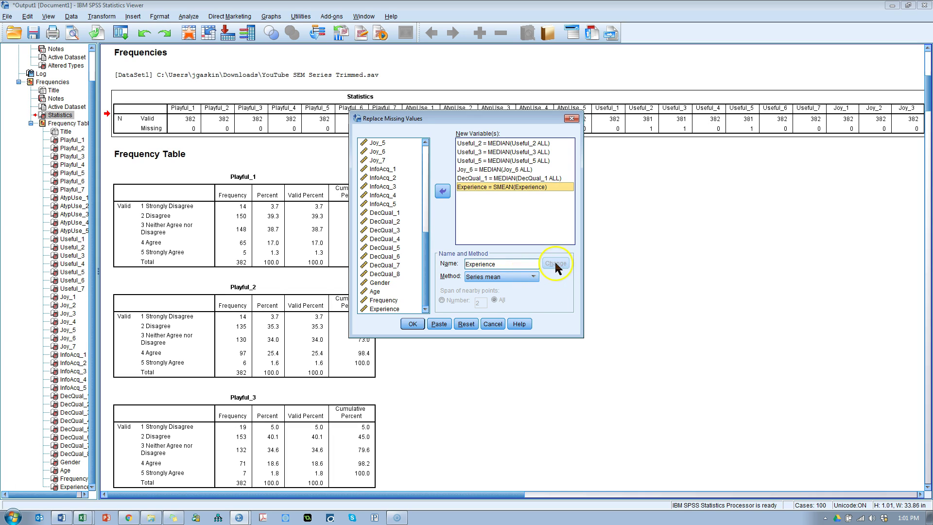
left_click(413, 324)
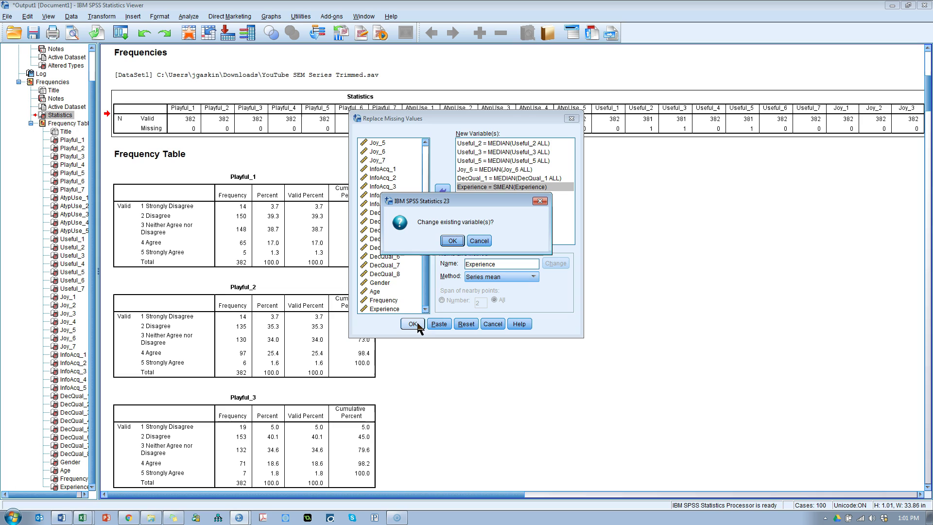
left_click(452, 241)
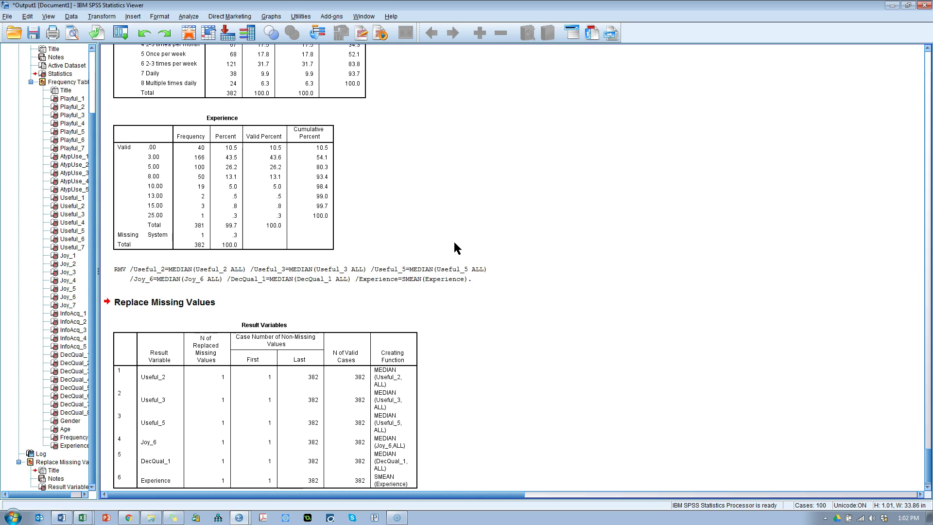
Step: Switch from the output to the maximized Data Editor and select the Joy_3 column
left_click(479, 268)
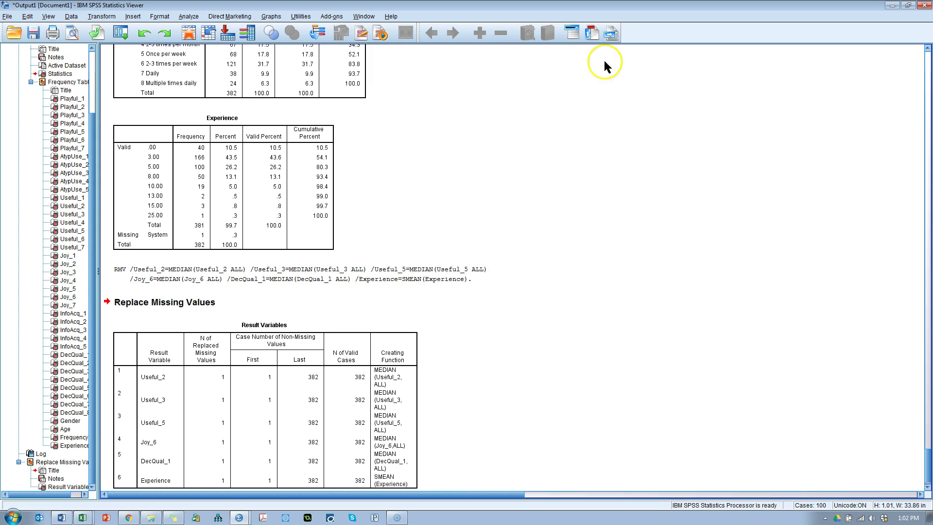
left_click(892, 7)
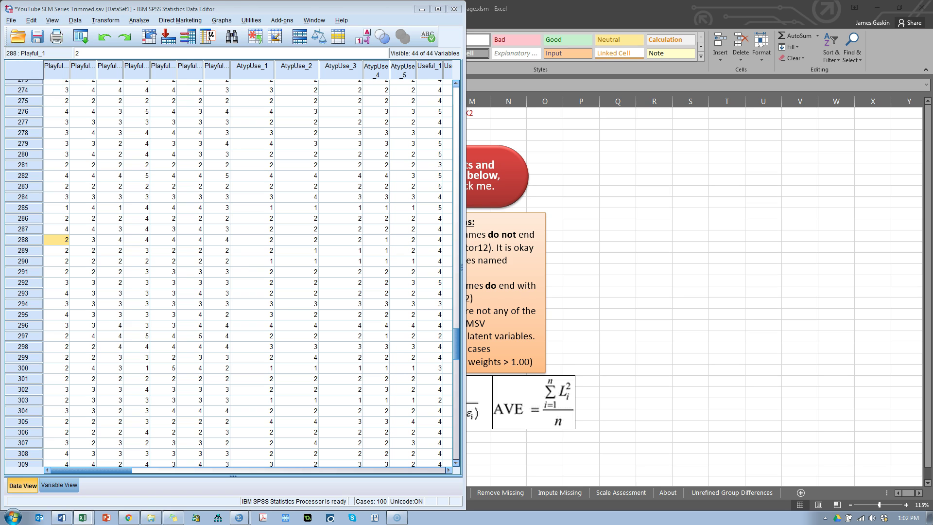
left_click(437, 9)
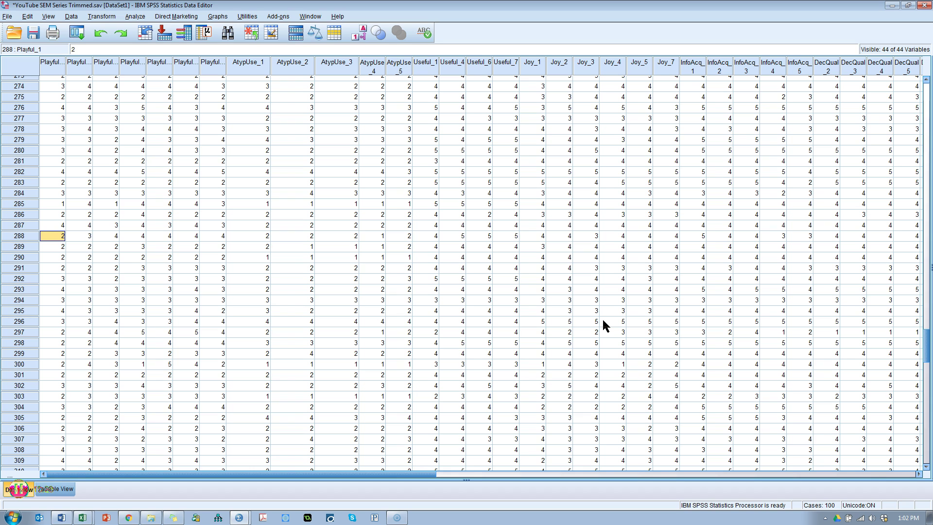
left_click(588, 63)
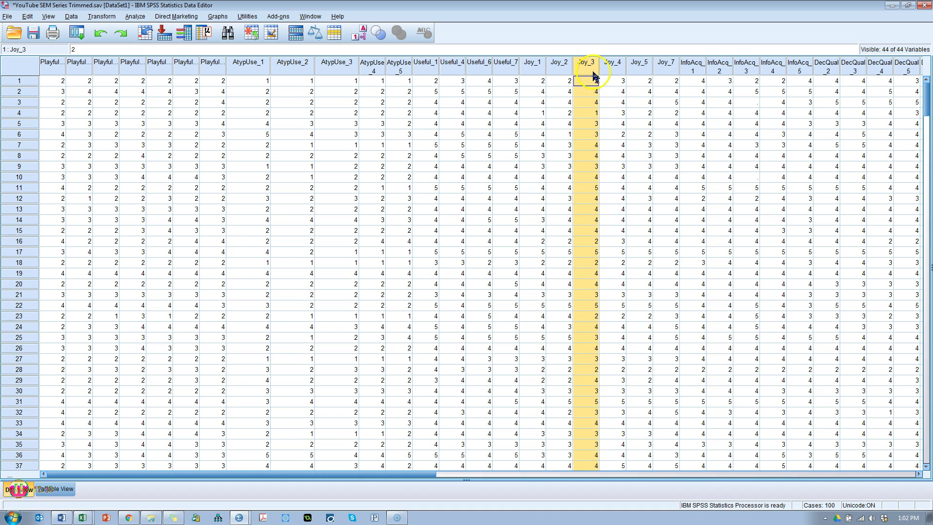
mouse_move(592, 68)
Step: Switch to the Excel statistics table and review the valid and missing counts for Useful_2 through Experience
key("alt+Tab")
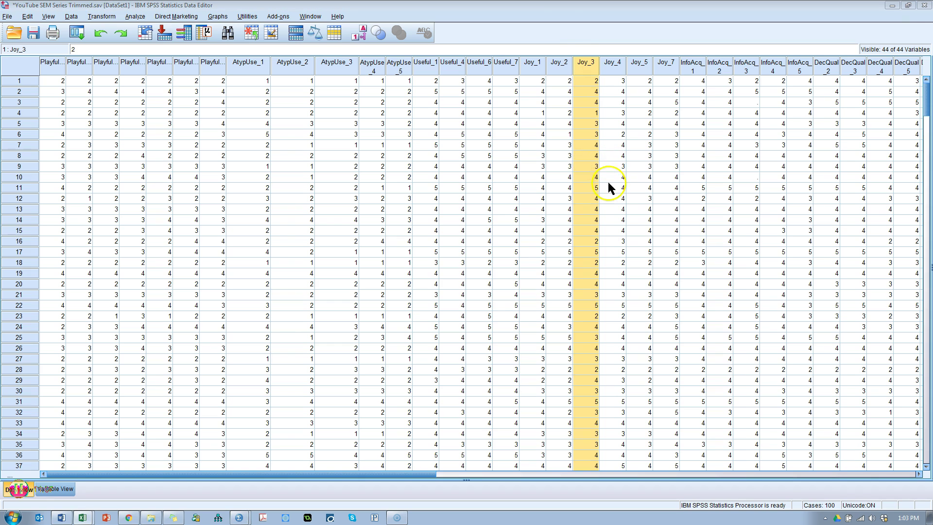
left_click_drag(608, 163, 576, 105)
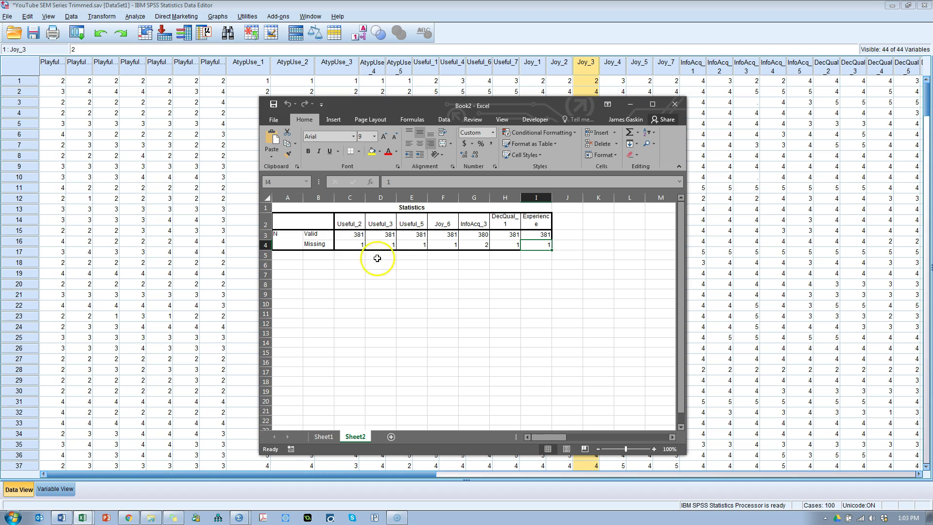
left_click_drag(353, 247, 534, 245)
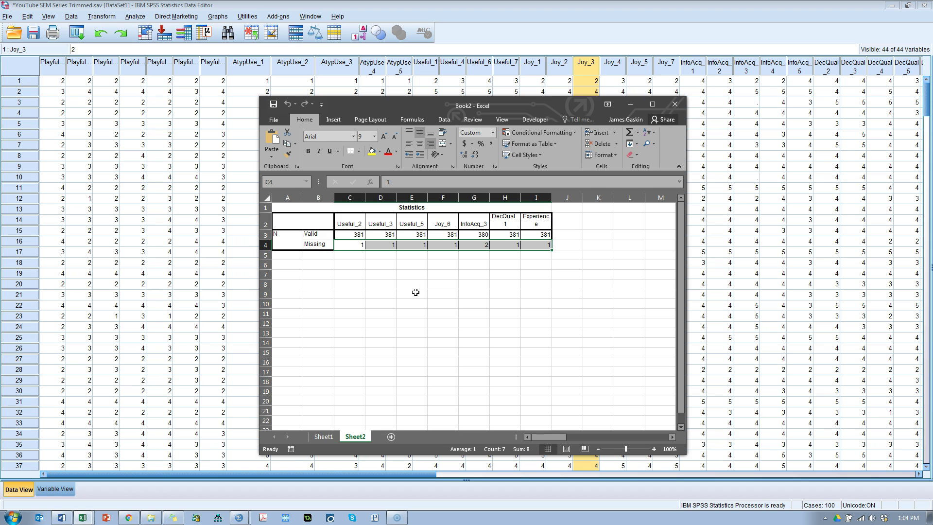
left_click(360, 244)
left_click(406, 245)
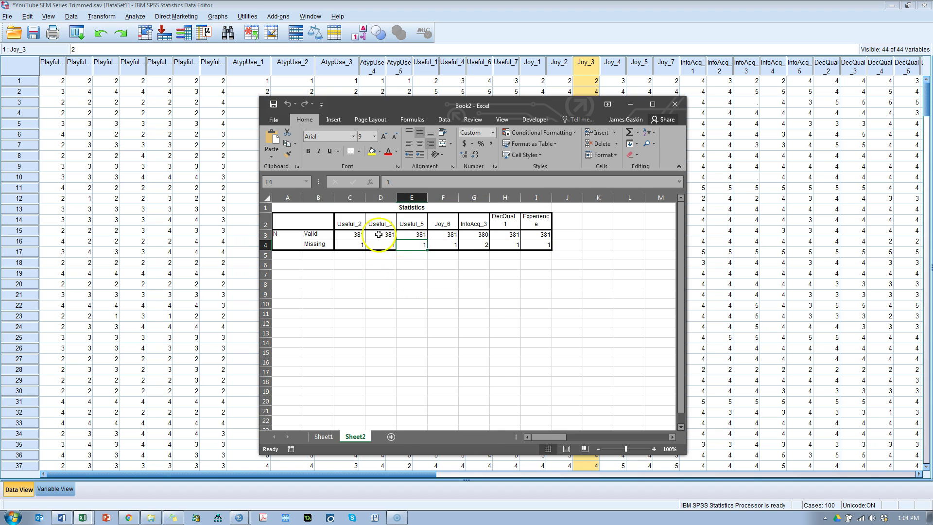
left_click(349, 224)
left_click(380, 223)
left_click(416, 224)
left_click_drag(357, 215, 537, 243)
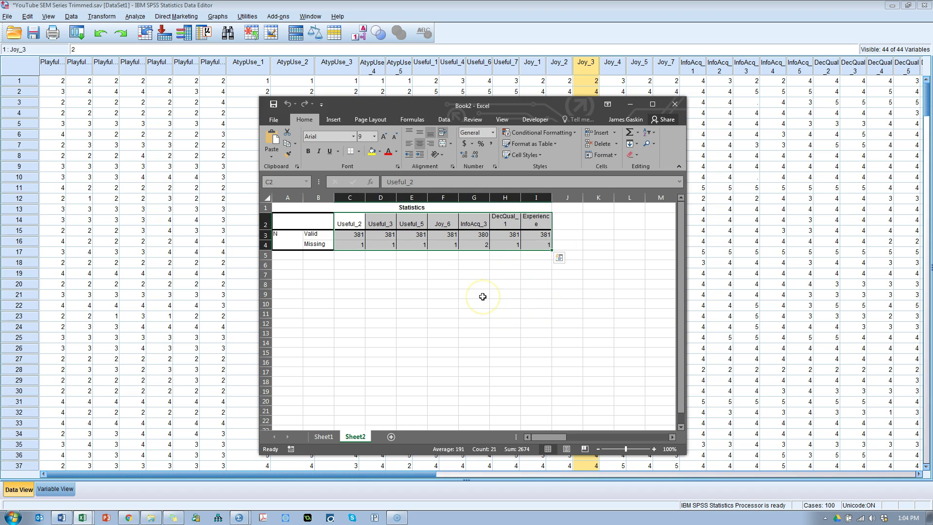
Step: Switch to the StatWiki guidelines in the browser and highlight "Unengaged responses" under Case Screening
key("alt+Tab")
key("alt+Tab")
key("alt+Tab")
key("alt+Tab")
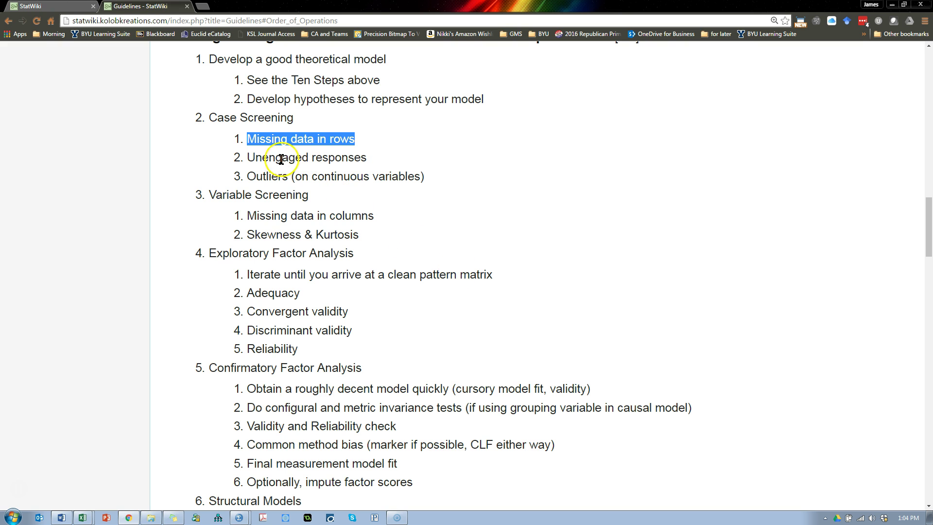
left_click_drag(245, 157, 377, 158)
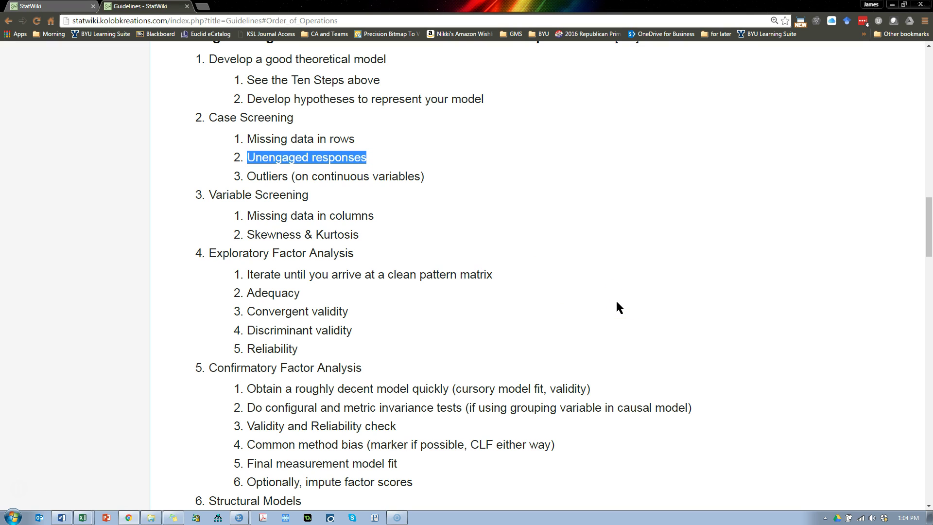
Step: Switch to the SPSS Data Editor and copy all the response data in the dataset
key("alt+Tab")
key("alt+Tab")
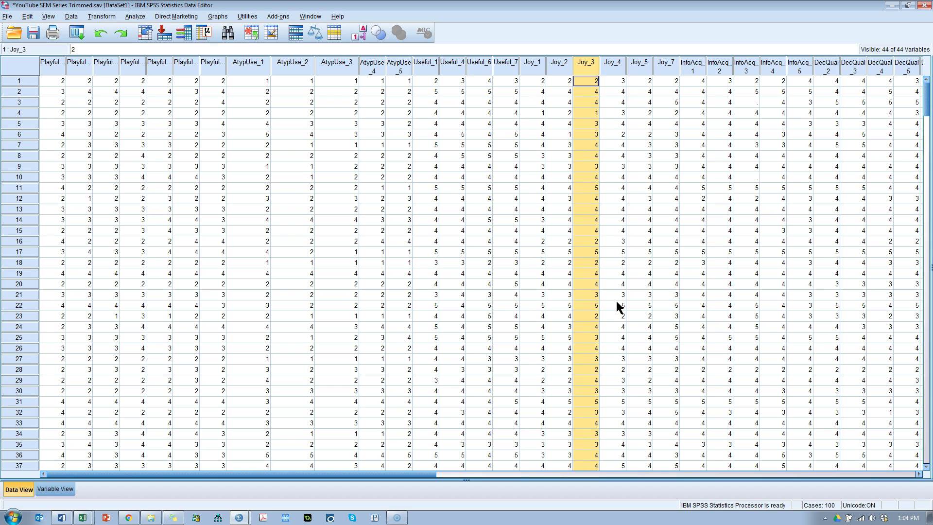
key("alt+Tab")
key("alt+Tab")
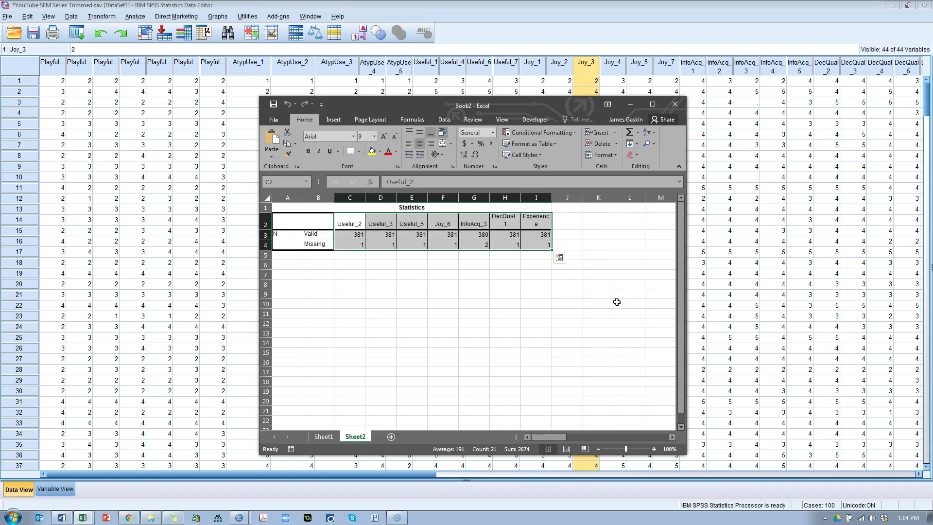
key("alt+Tab")
left_click(515, 210)
key("ctrl+a")
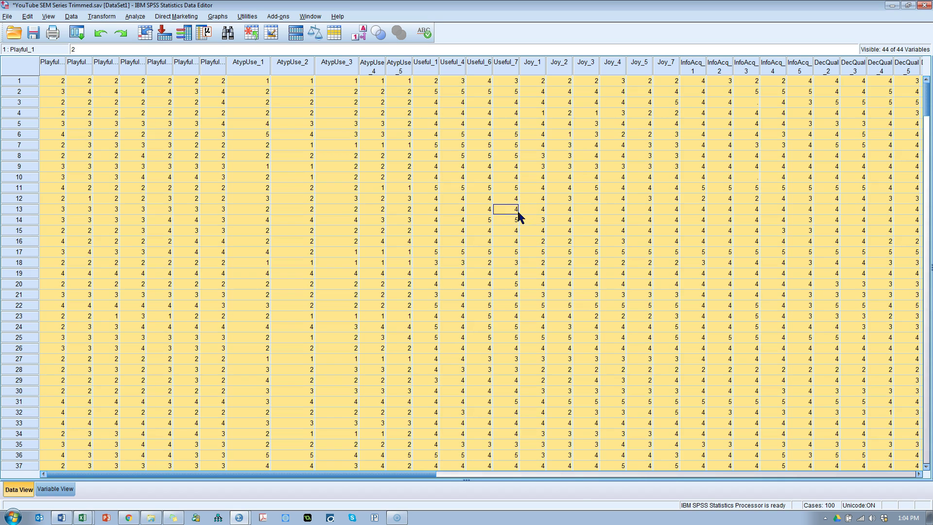
Step: Switch to the Book2 workbook in Excel, paste the copied responses into a new sheet and maximize the window
key("alt+Tab")
key("alt+Tab")
key("alt+shift+Tab")
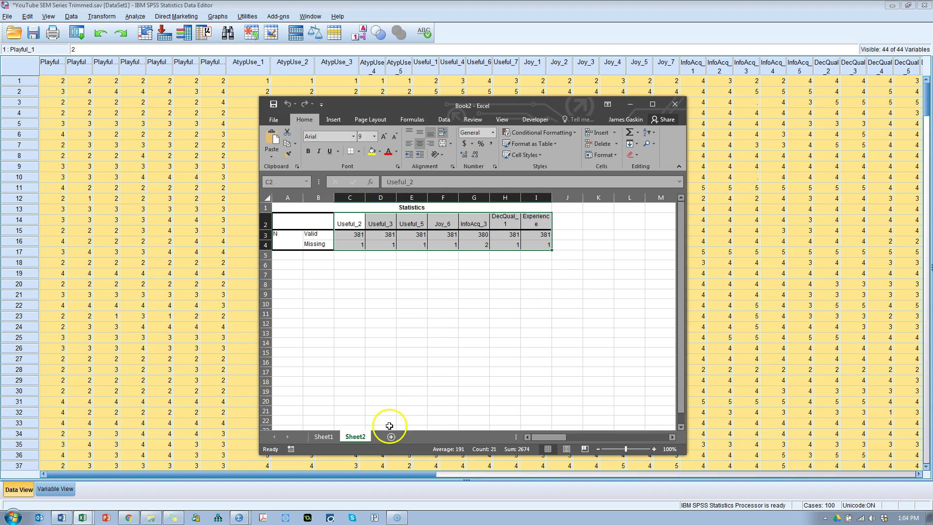
left_click(391, 436)
key("ctrl+v")
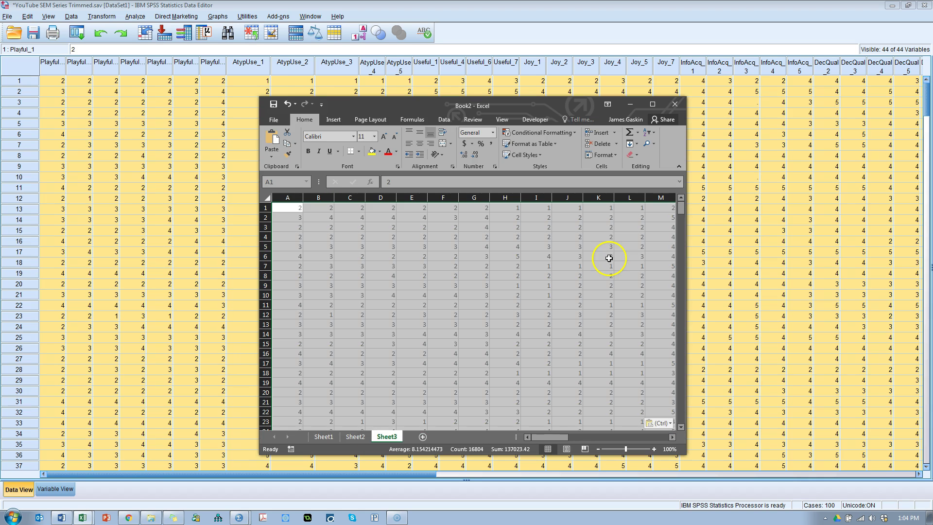
left_click(652, 104)
Step: Examine the pasted responses across all rows and columns of Sheet3, through column AR
left_click(656, 137)
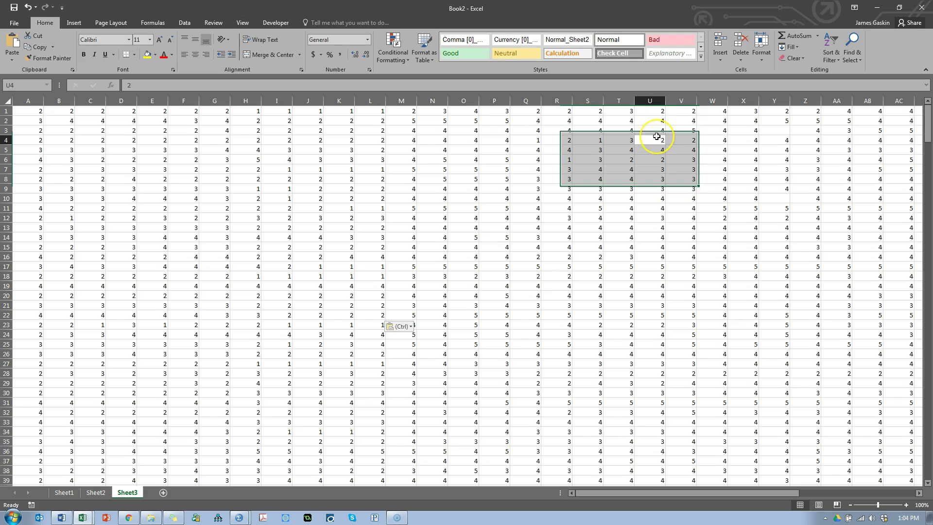
key("ctrl+Right")
key("Right")
key("ctrl+Up")
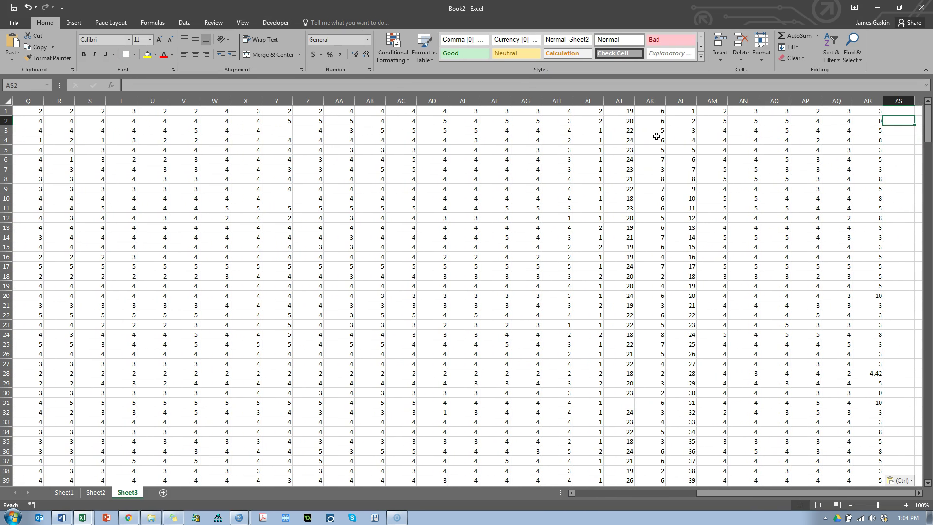
left_click_drag(696, 493, 539, 488)
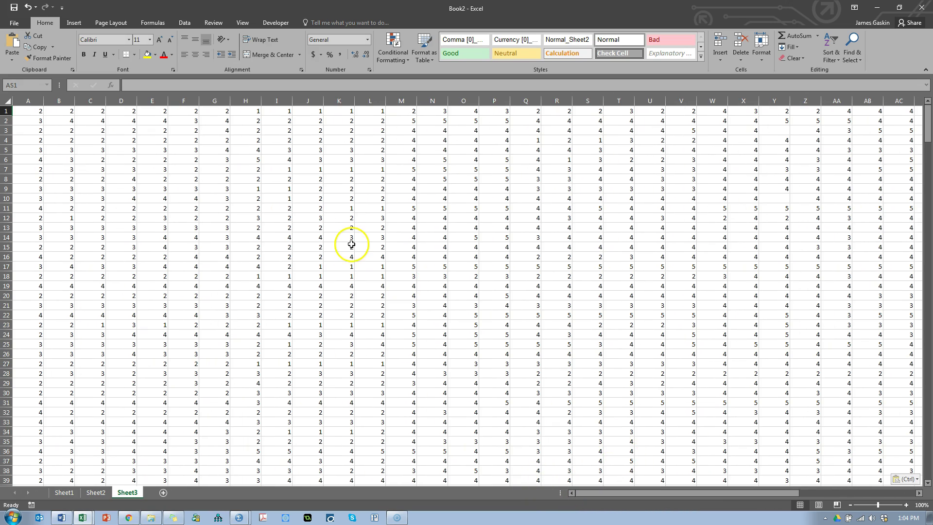
scroll(348, 270, "down", 20)
scroll(345, 283, "up", 20)
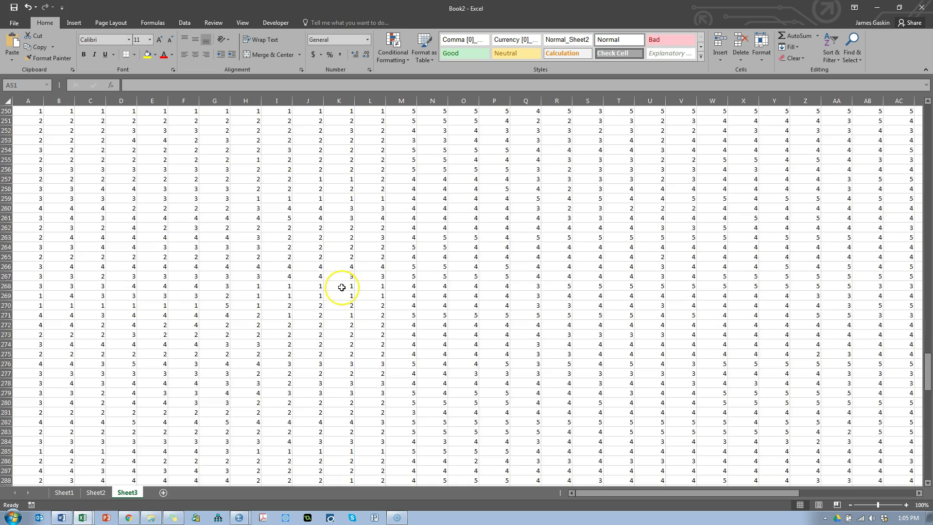
scroll(341, 287, "up", 18)
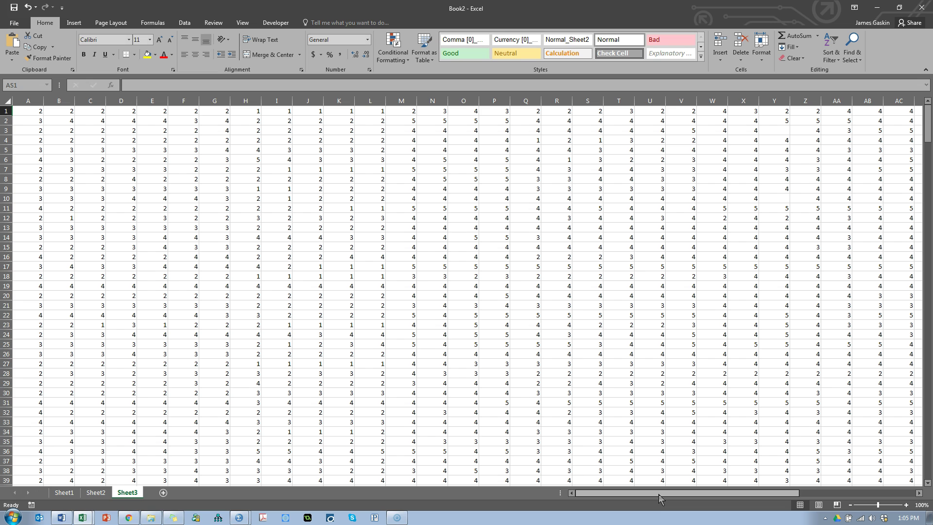
left_click_drag(659, 498, 818, 491)
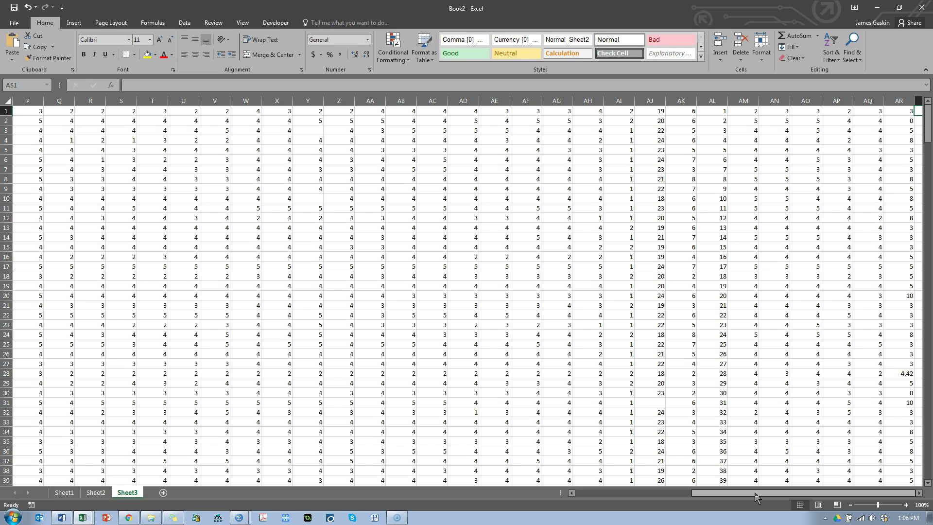
Step: Switch to the SPSS variable definitions and widen the Label column to show the full question wording
key("alt+Tab")
left_click(62, 489)
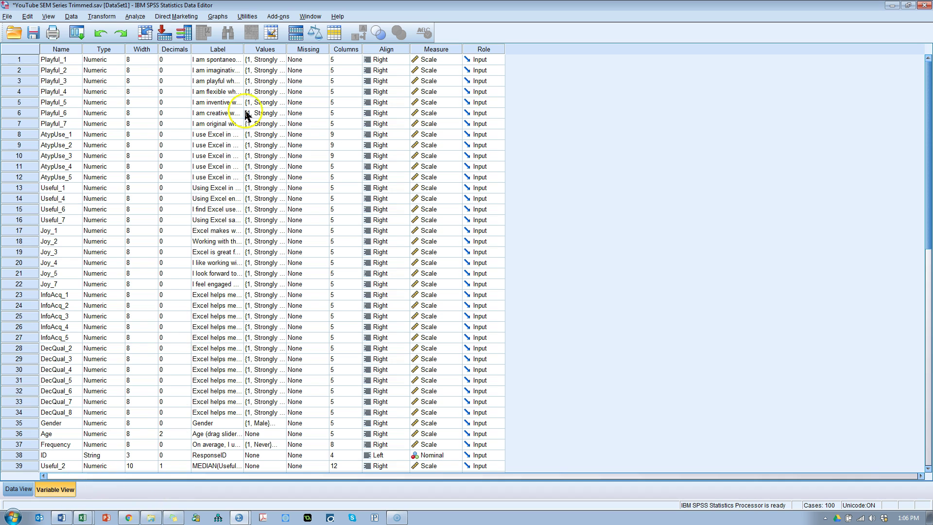
left_click_drag(245, 49, 499, 49)
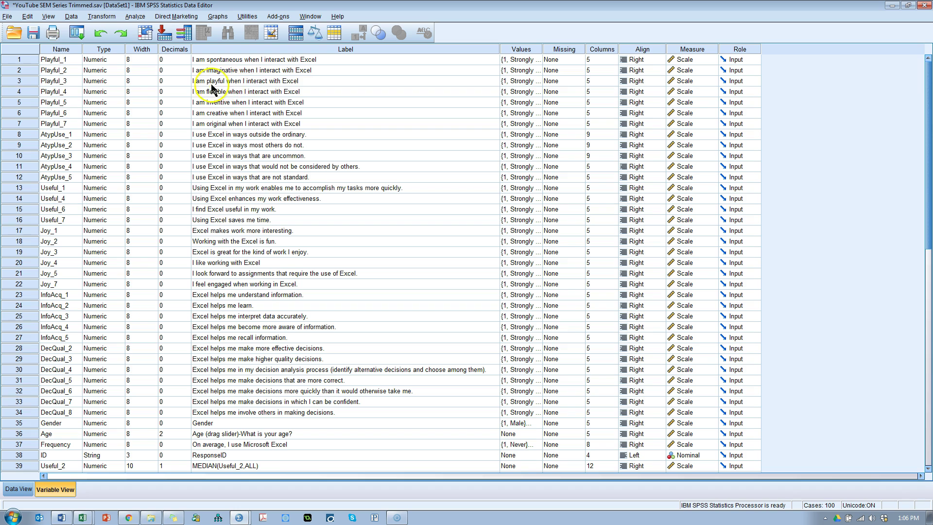
Step: Compare the label wording of Playful_3 and Playful_4
left_click(276, 81)
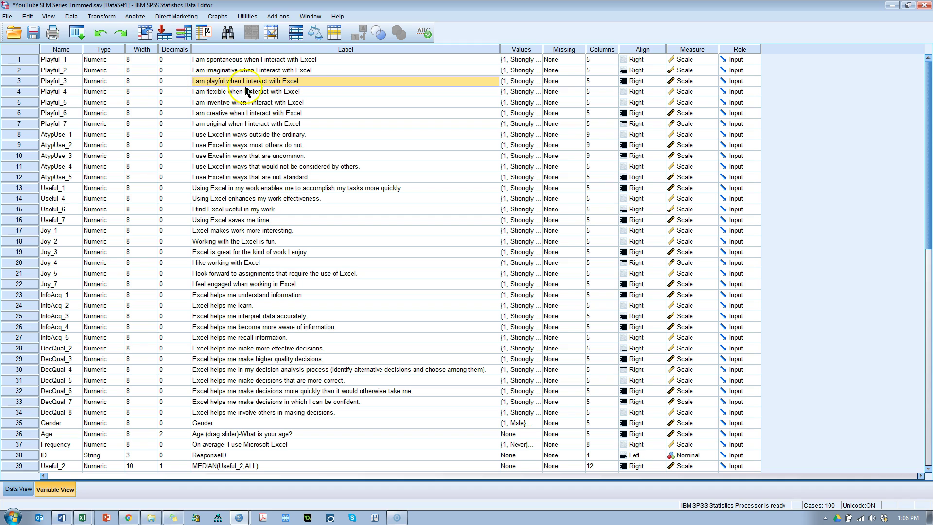
left_click(317, 90)
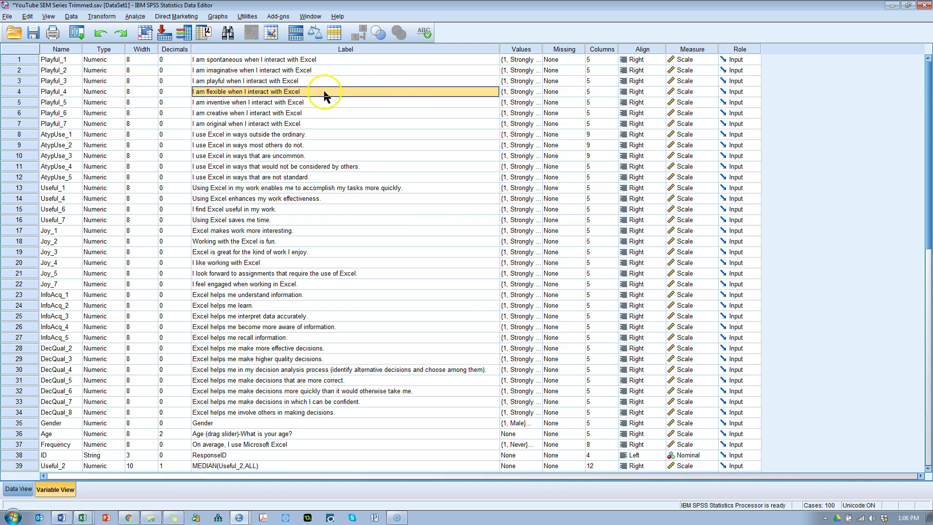
left_click(350, 81)
left_click(352, 87)
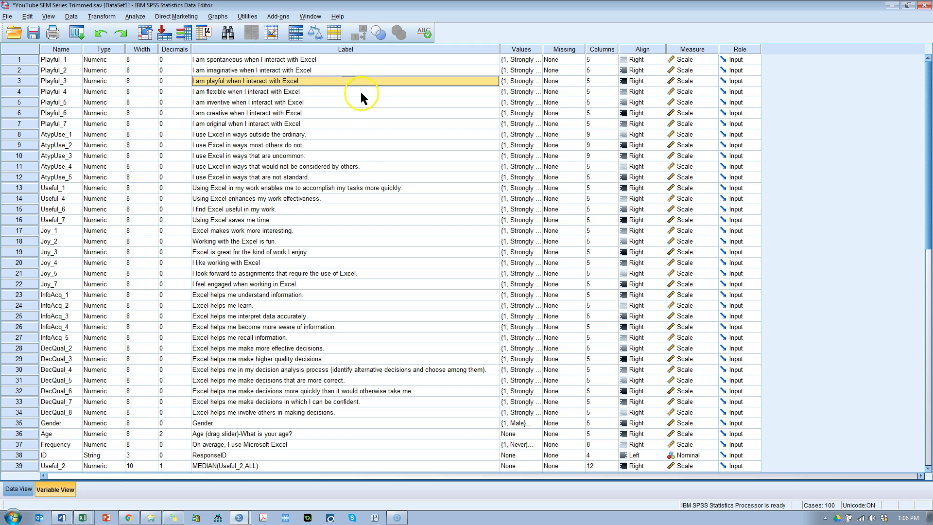
left_click(360, 93)
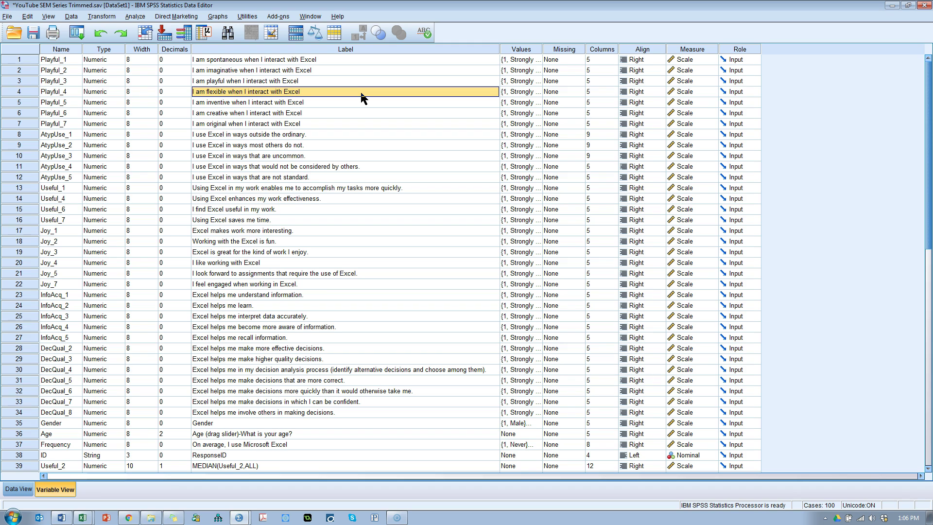
Step: Switch back to Sheet3 in Excel and enter =STDEV.P(A1:AR1) in cell AS1, just past the last data column
key("alt+Tab")
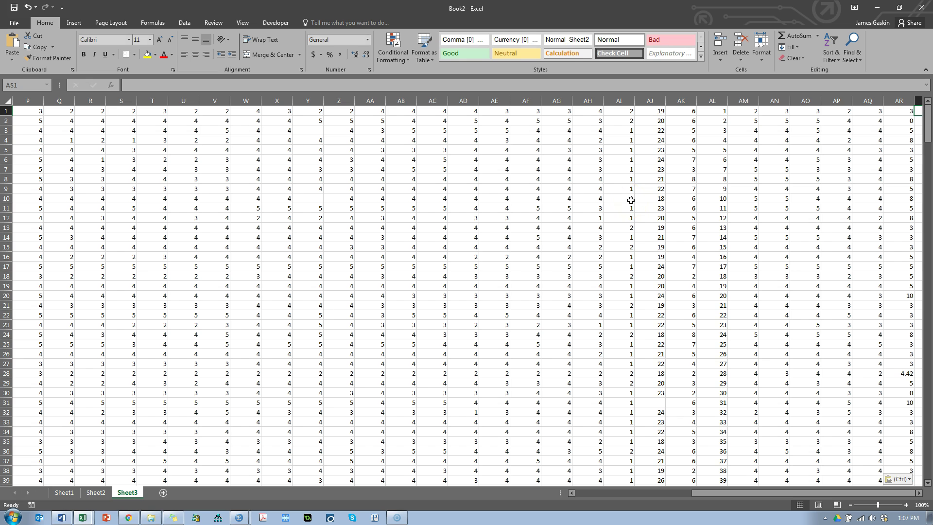
left_click(709, 134)
key("ctrl+Right")
key("Right")
key("Up")
key("Up")
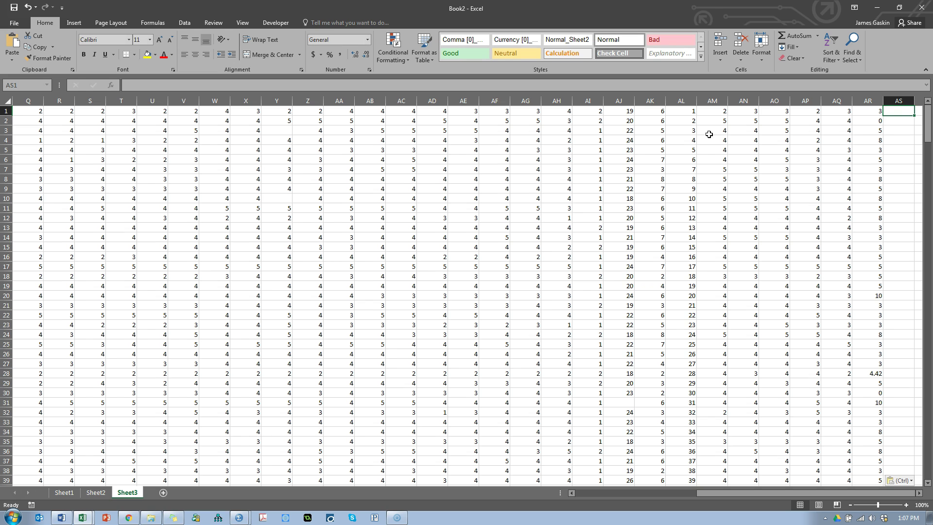
type("=sta")
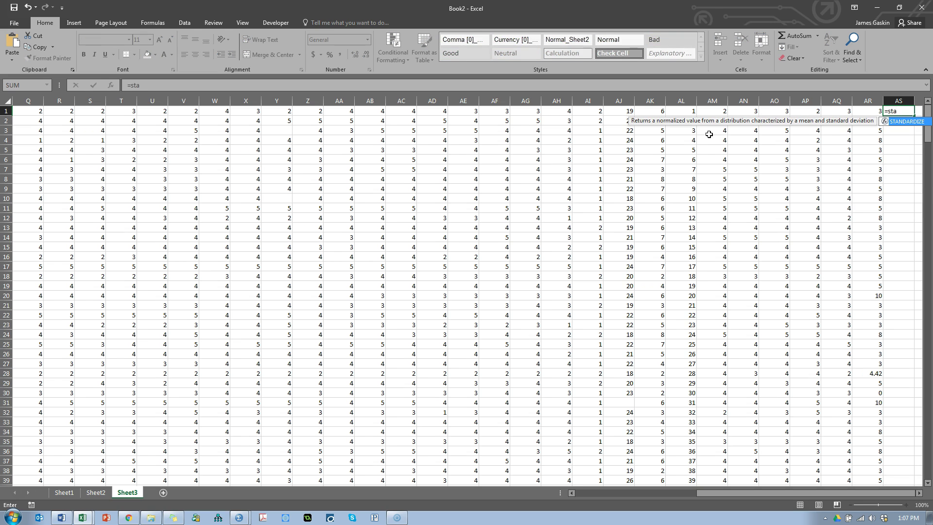
key("BackSpace")
type("d")
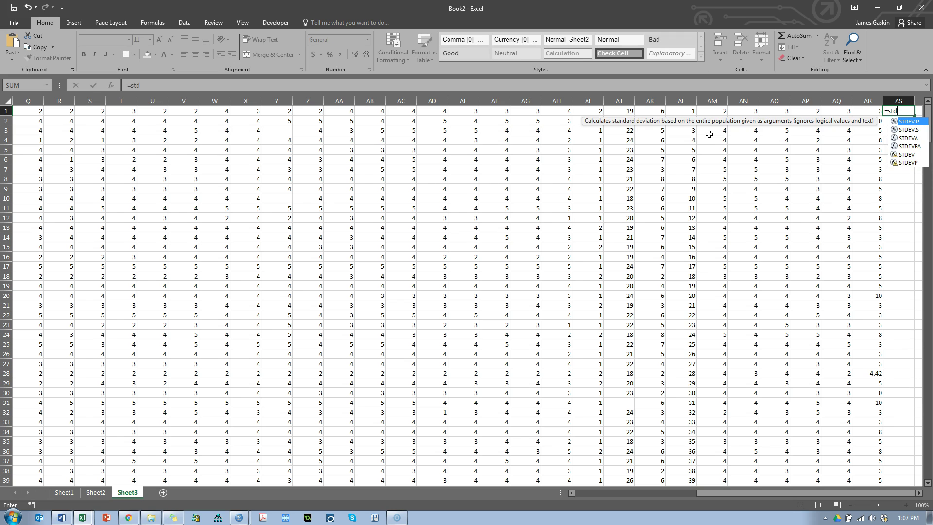
key("Tab")
key("Left")
key("ctrl+shift+Left")
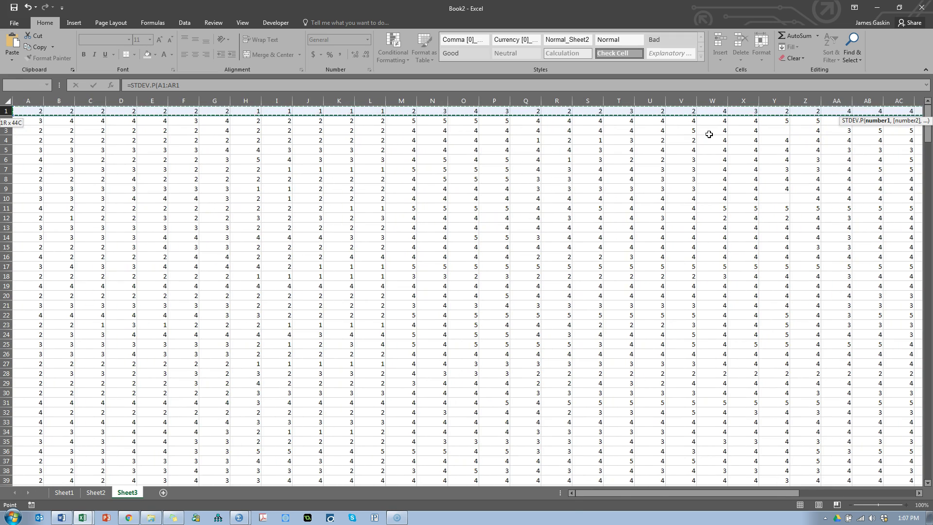
key("Return")
key("Up")
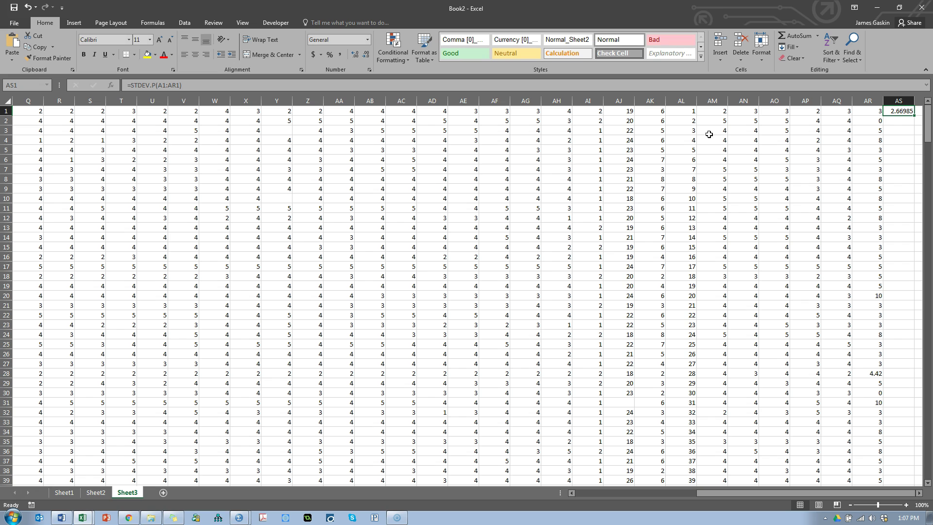
Step: Narrow the standard deviation range in AS1 to A1:AH1 and fill the formula down column AS for every response
key("F2")
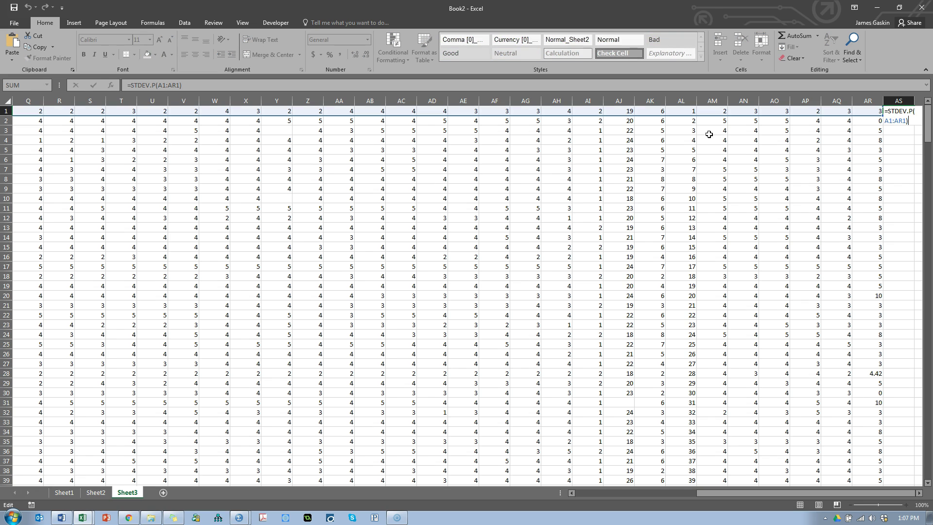
key("Escape")
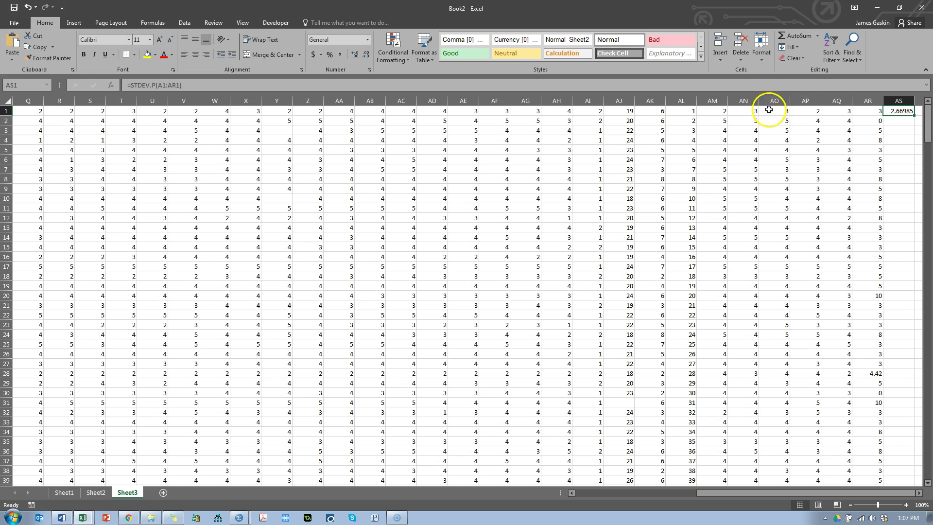
left_click(616, 113)
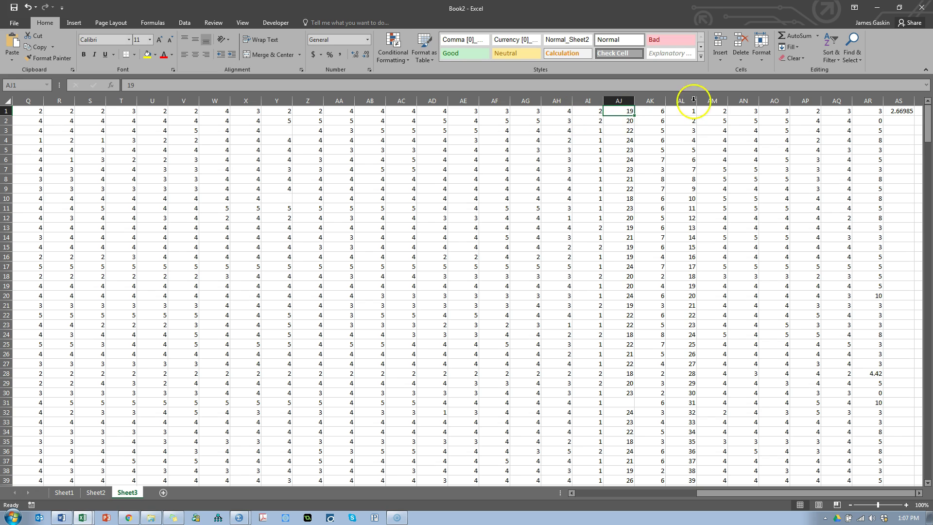
left_click(902, 110)
double_click(902, 111)
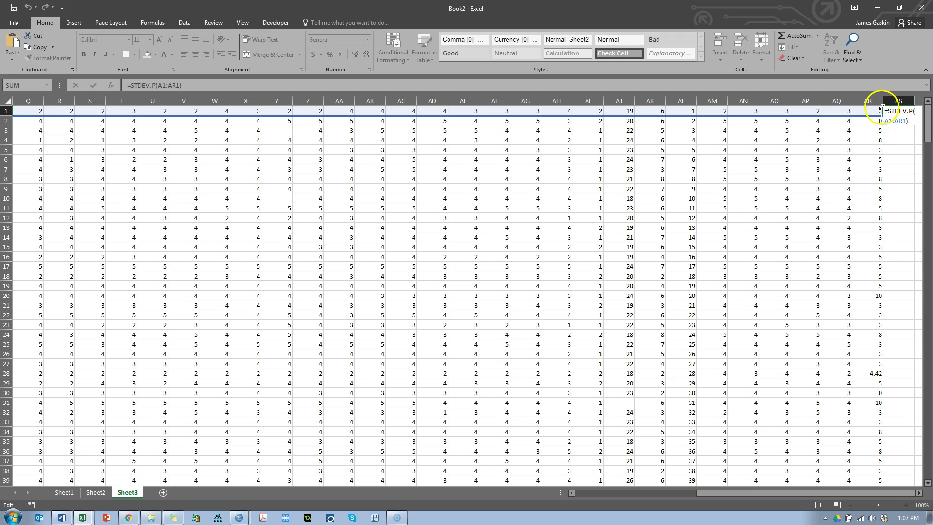
left_click_drag(880, 115, 580, 117)
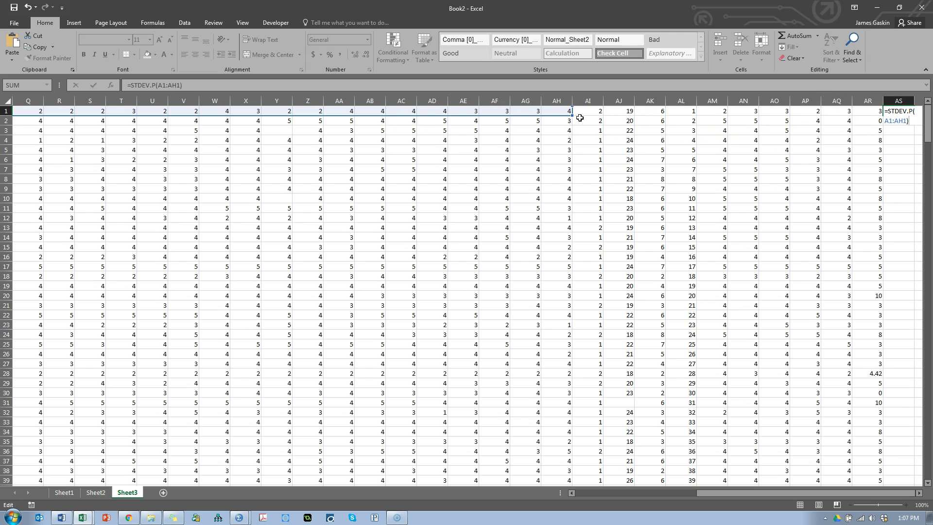
key("Return")
left_click(910, 113)
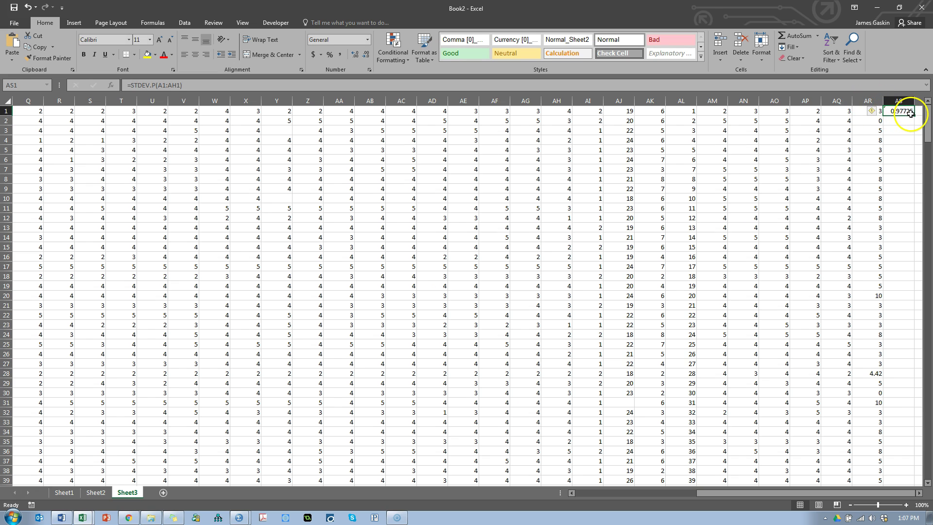
double_click(912, 115)
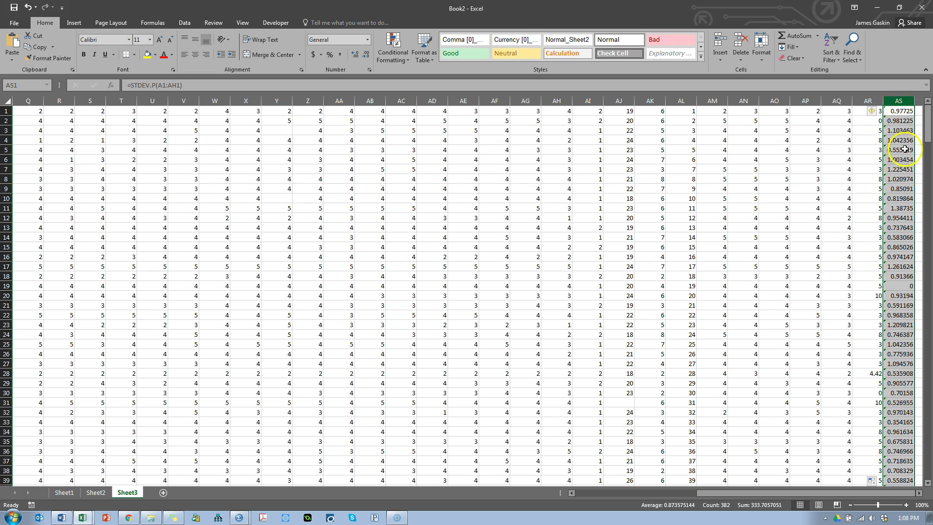
Step: Scan the standard deviations down column AS for responses with little or no variation
left_click(896, 286)
scroll(903, 323, "down", 6)
scroll(903, 323, "down", 3)
scroll(904, 323, "down", 8)
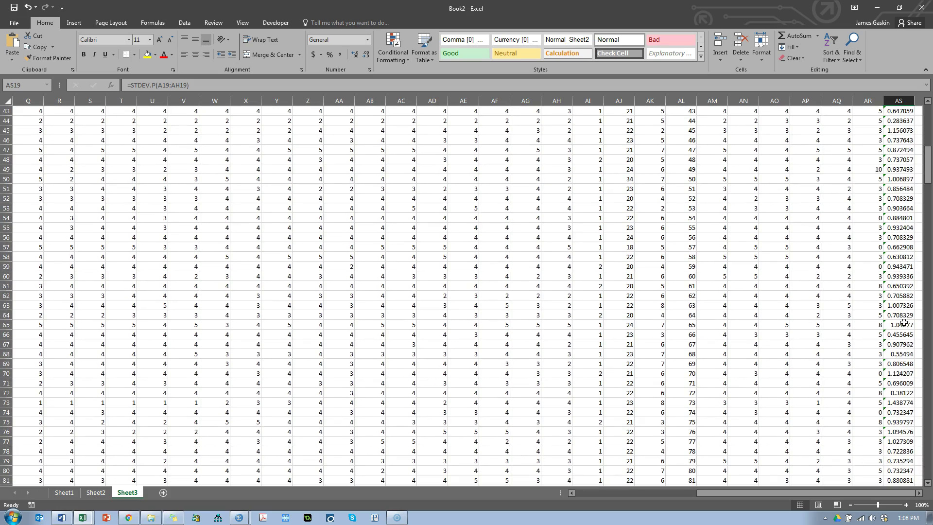
scroll(903, 323, "down", 14)
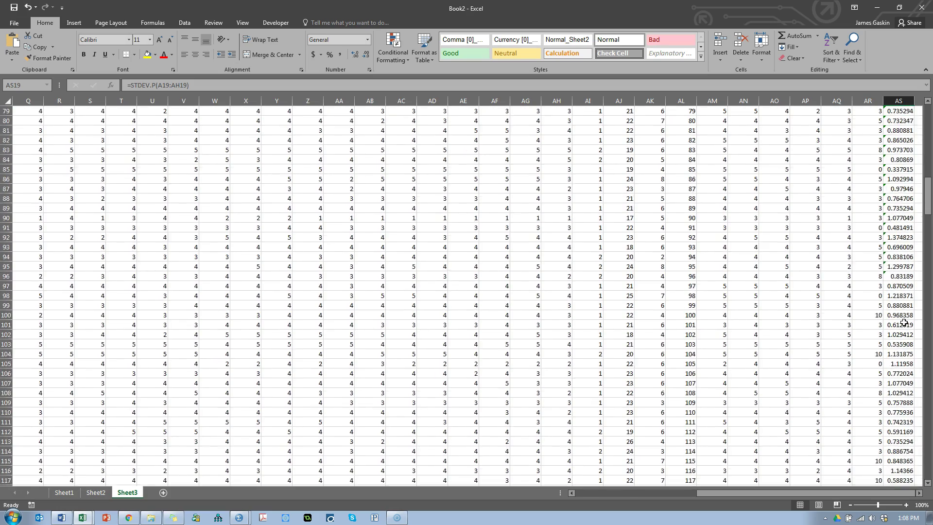
scroll(903, 323, "down", 20)
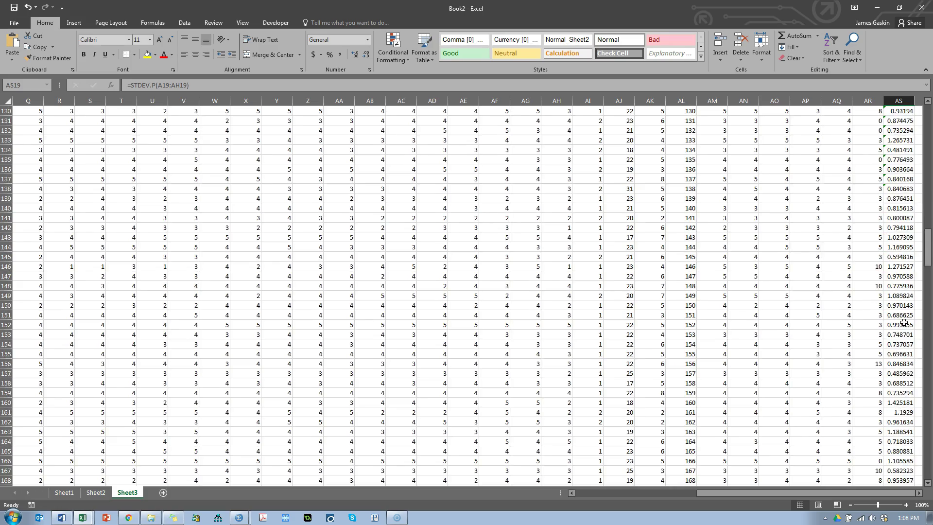
scroll(904, 323, "down", 15)
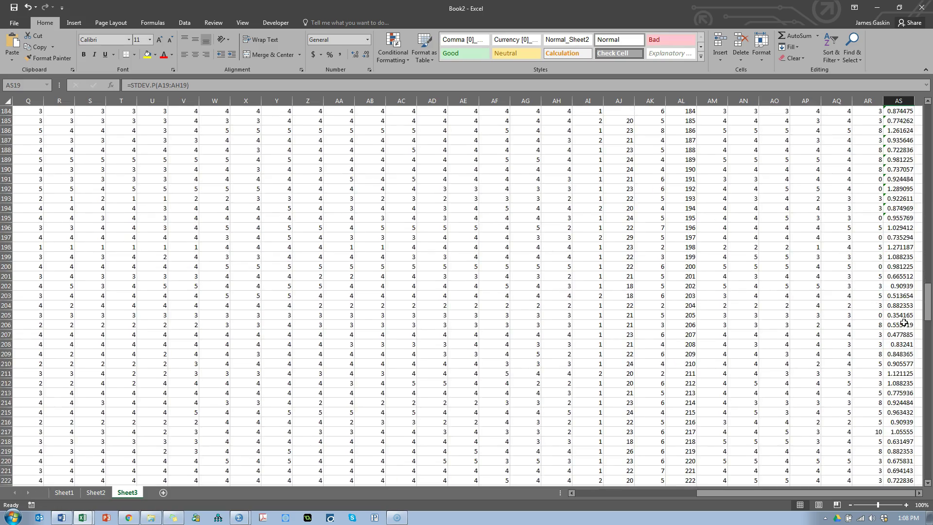
scroll(893, 324, "down", 14)
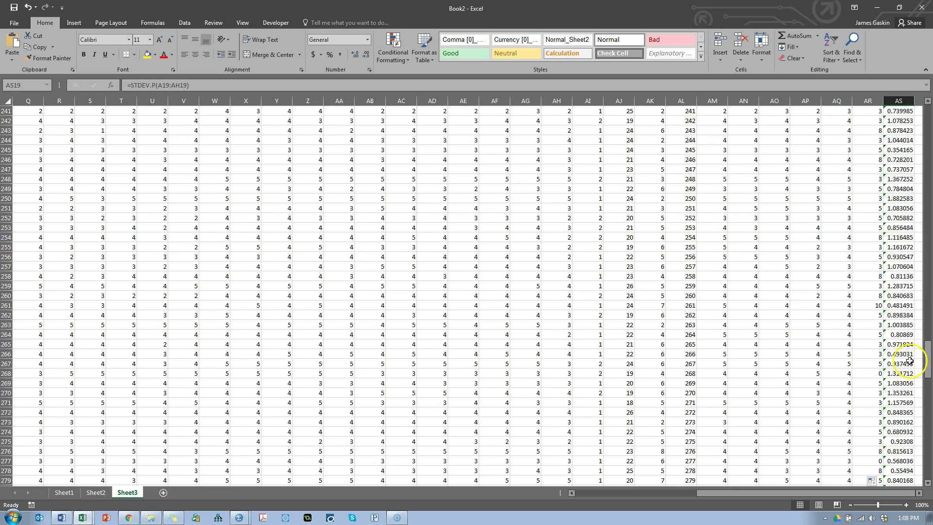
scroll(901, 354, "down", 4)
scroll(906, 357, "down", 3)
scroll(906, 357, "down", 2)
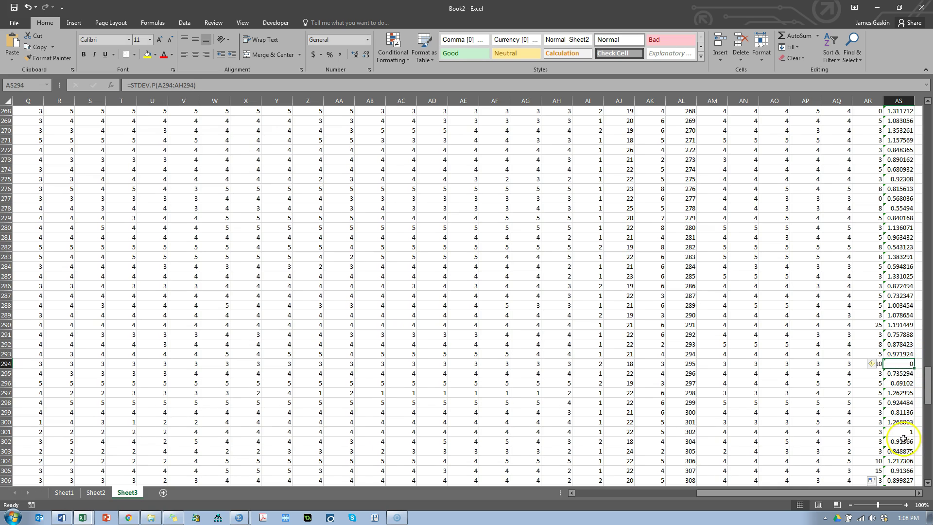
scroll(898, 399, "down", 10)
scroll(900, 391, "down", 9)
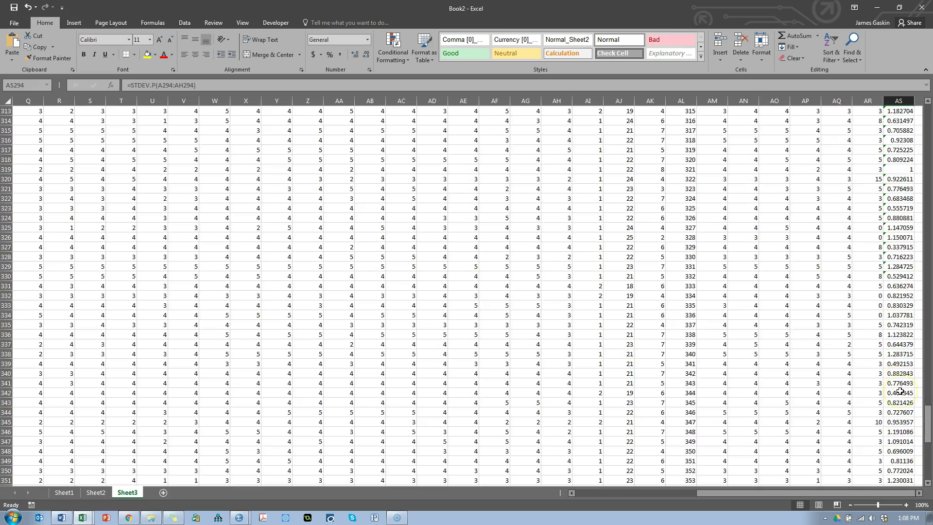
scroll(900, 391, "up", 10)
scroll(900, 391, "up", 20)
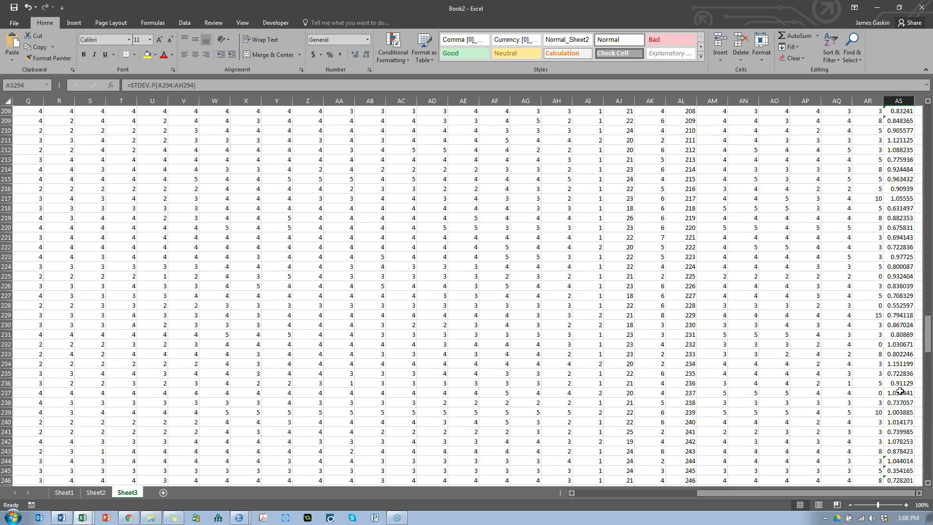
scroll(900, 391, "up", 18)
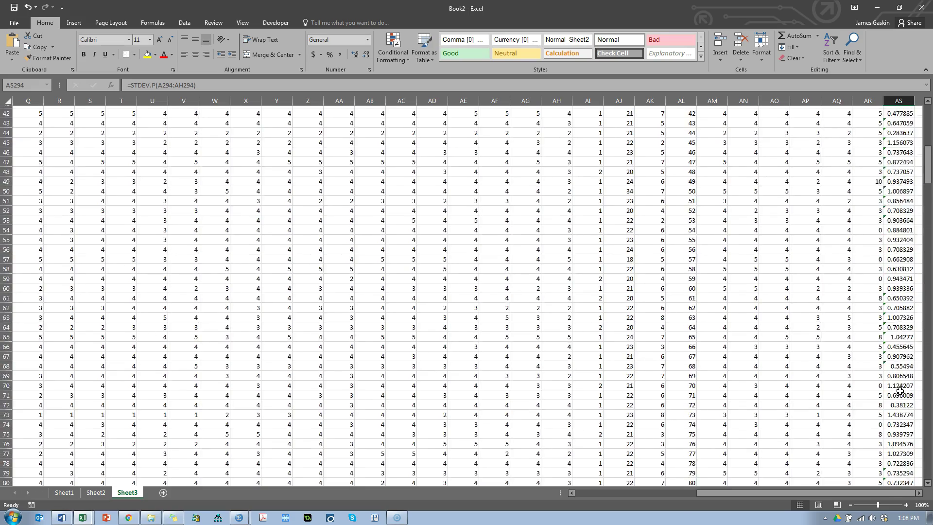
left_click(899, 227)
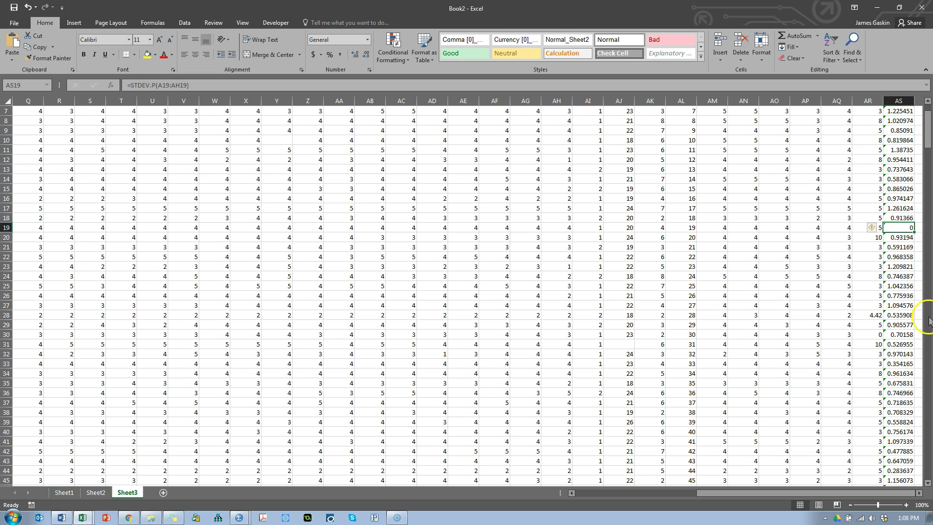
Step: Sort the whole dataset by the standard deviations in column AS, from largest to smallest
scroll(884, 195, "up", 2)
left_click(898, 110)
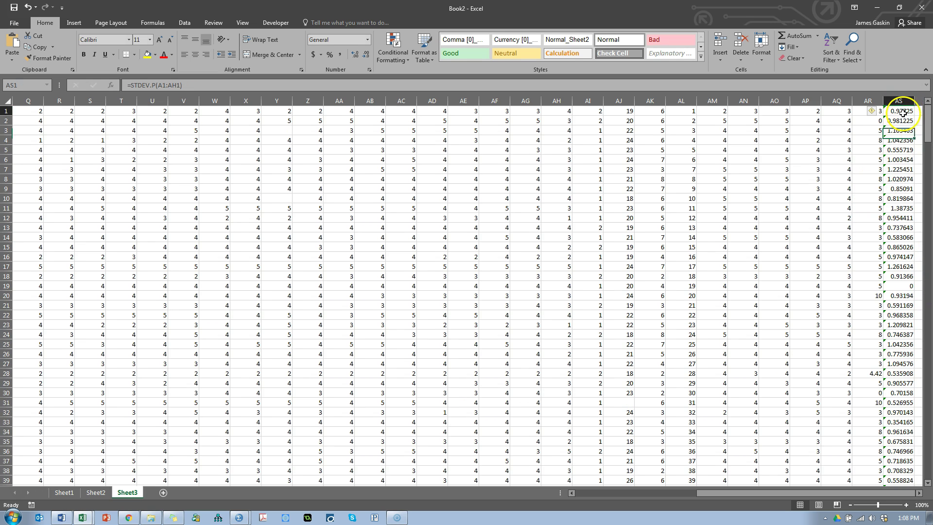
left_click(832, 52)
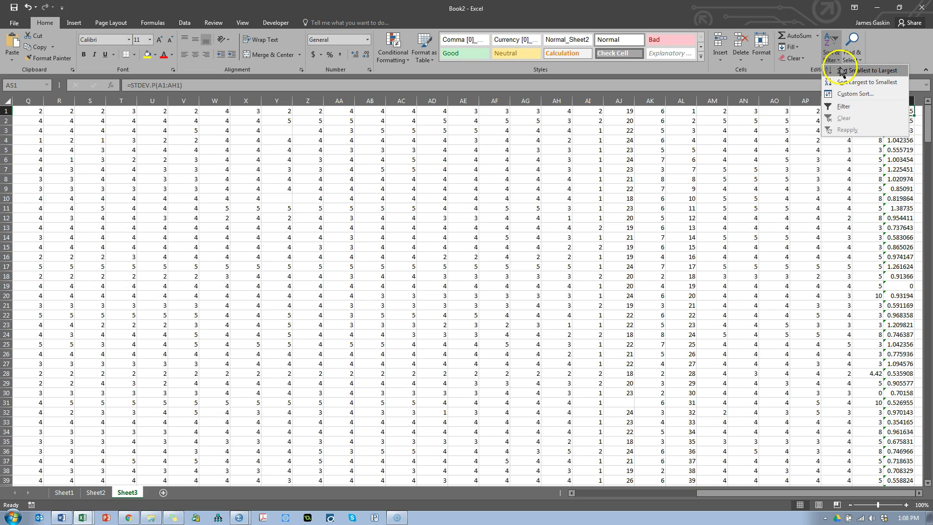
left_click(846, 82)
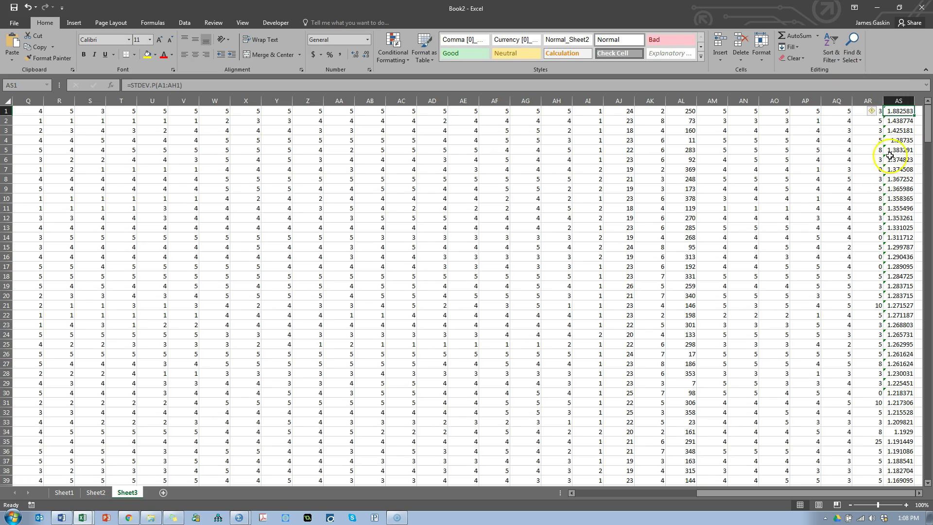
Step: Examine the answers and column AL response IDs of the two lowest-deviation responses, rows 381 and 382
left_click_drag(925, 134, 670, 432)
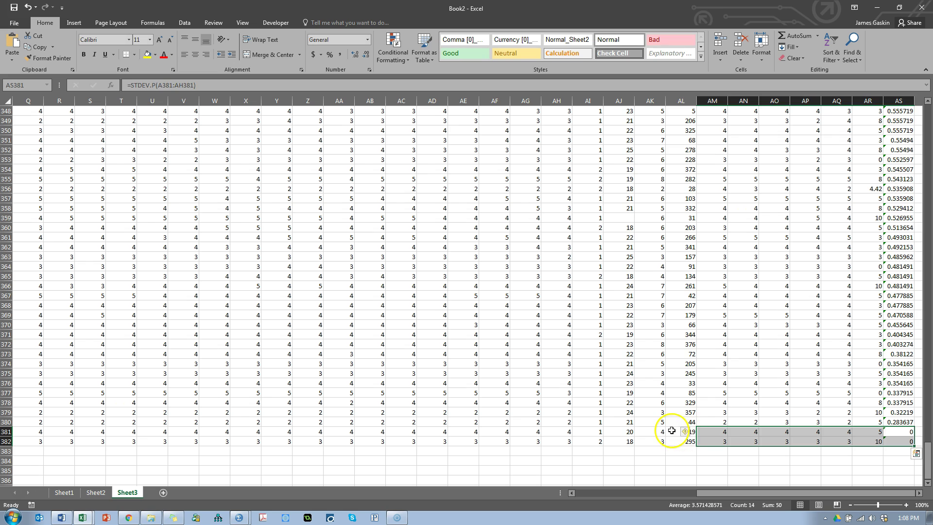
left_click(677, 440)
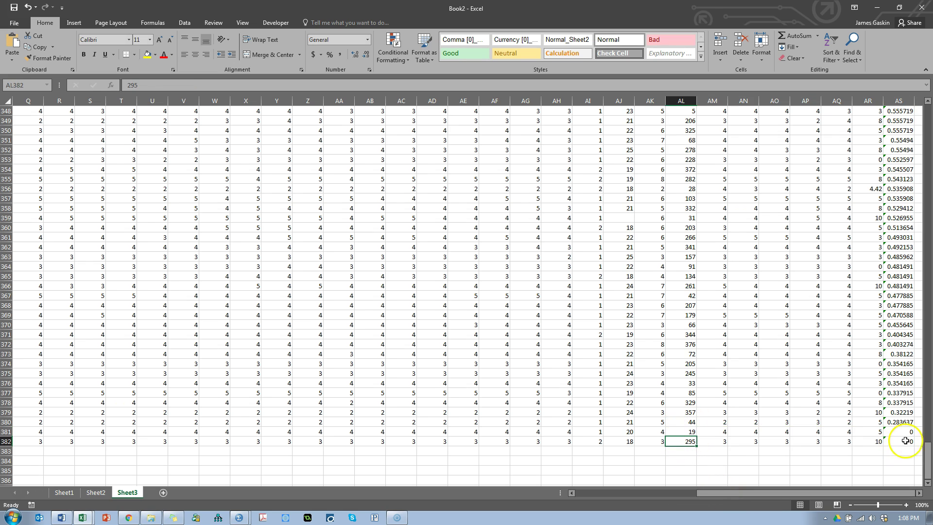
left_click_drag(903, 431, 902, 441)
mouse_move(558, 432)
left_mouse_down()
mouse_move(252, 438)
mouse_move(17, 423)
mouse_move(21, 433)
mouse_move(150, 441)
mouse_move(565, 441)
left_mouse_up()
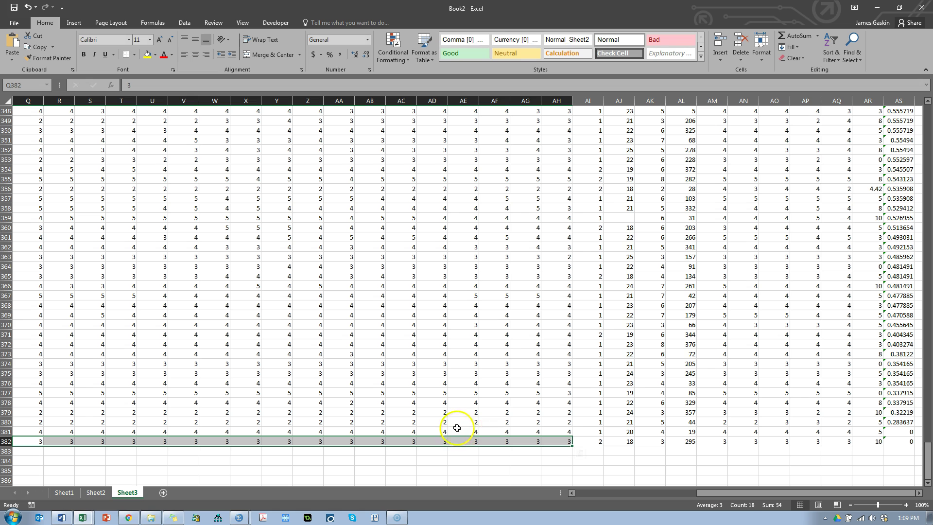
left_click_drag(701, 492, 763, 481)
left_click(592, 493)
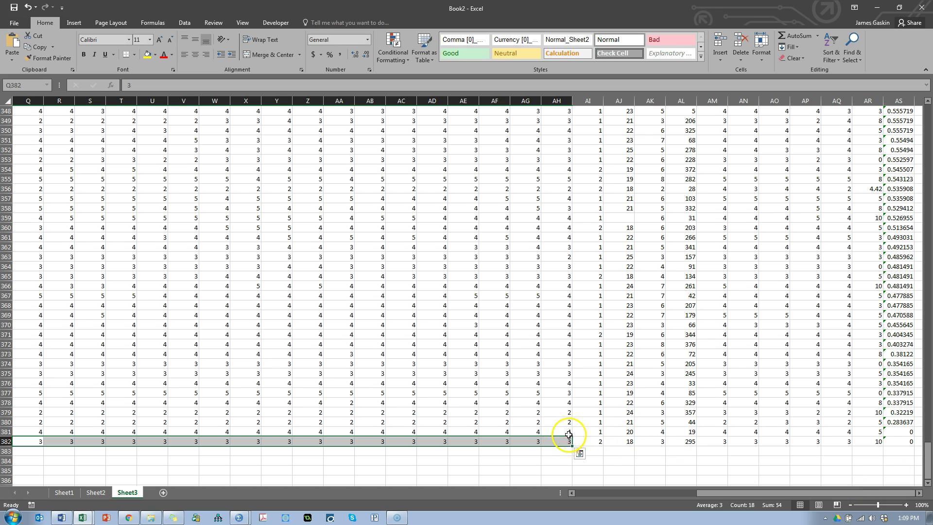
left_click_drag(563, 433, 411, 439)
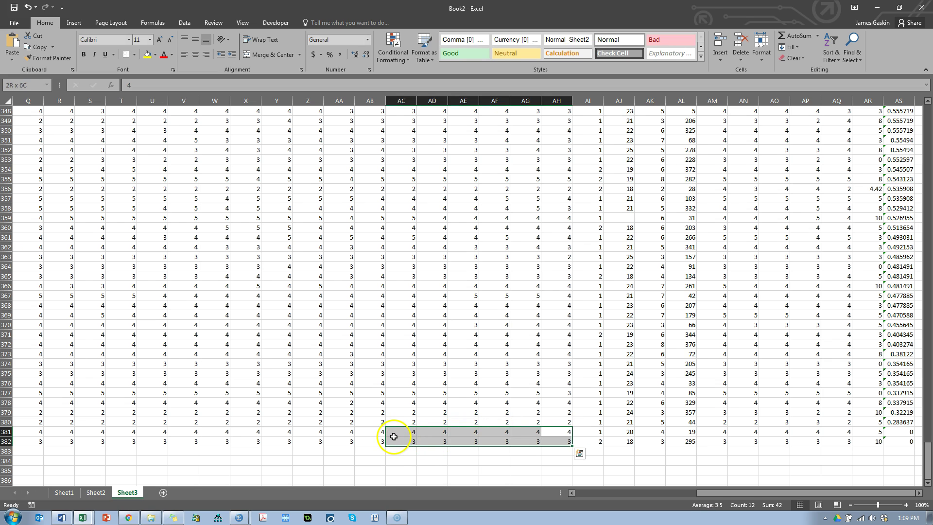
left_click_drag(898, 432, 898, 441)
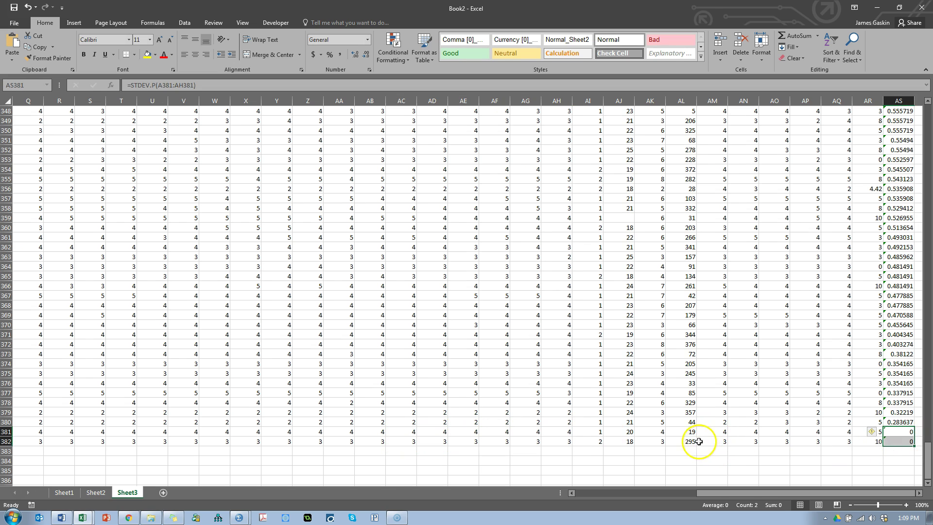
left_click_drag(685, 431, 685, 441)
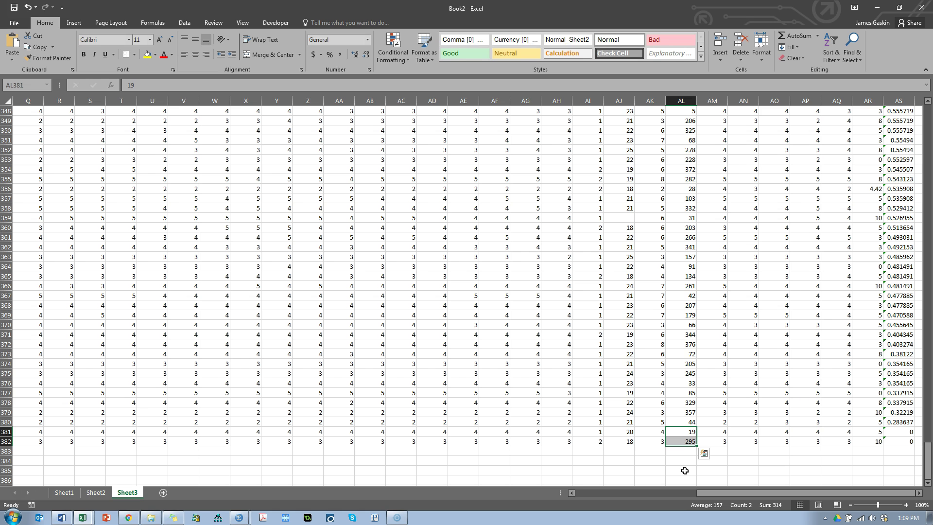
Step: Switch to SPSS, locate the case with response ID 19 in the data, and delete its entire row
key("alt+Tab")
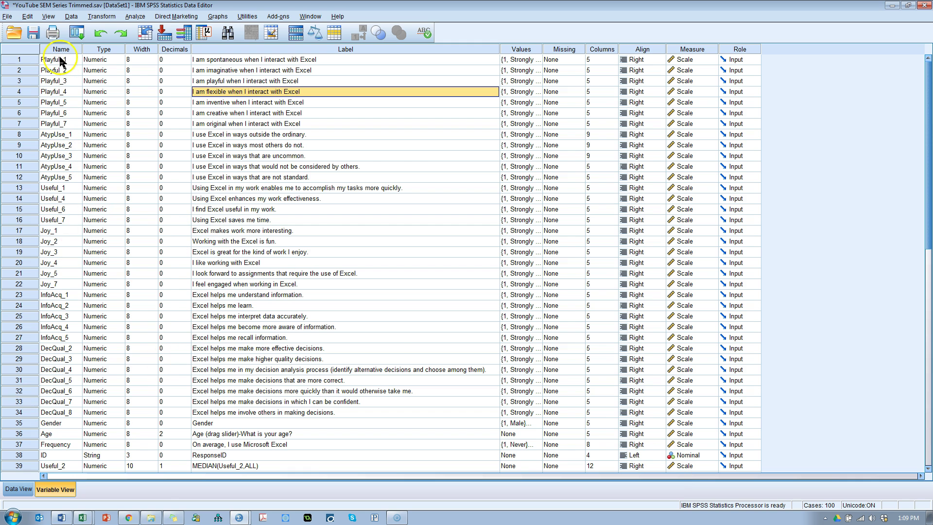
scroll(36, 354, "down", 1)
double_click(22, 422)
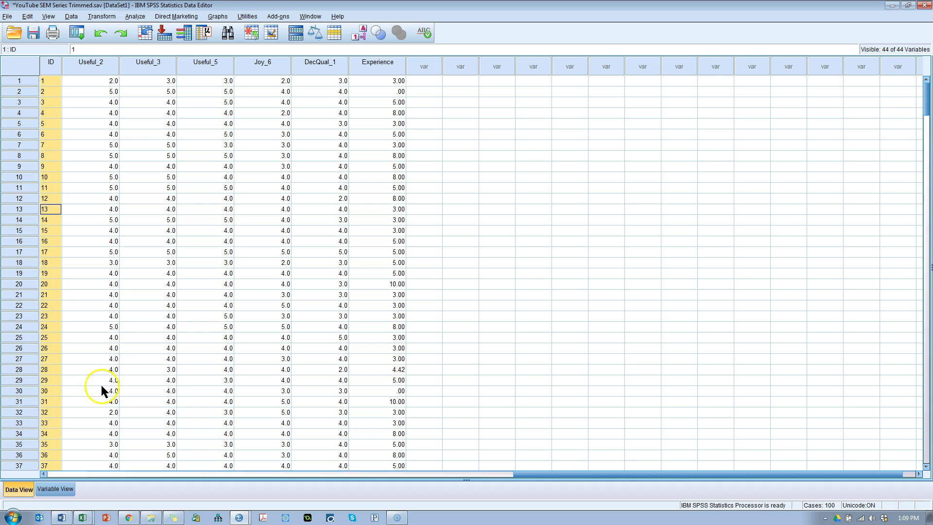
left_click(19, 273)
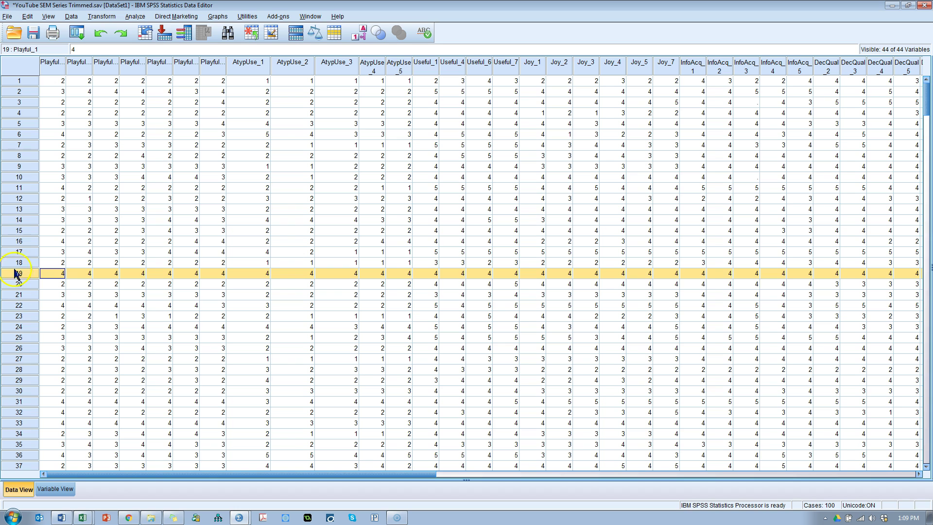
right_click(21, 280)
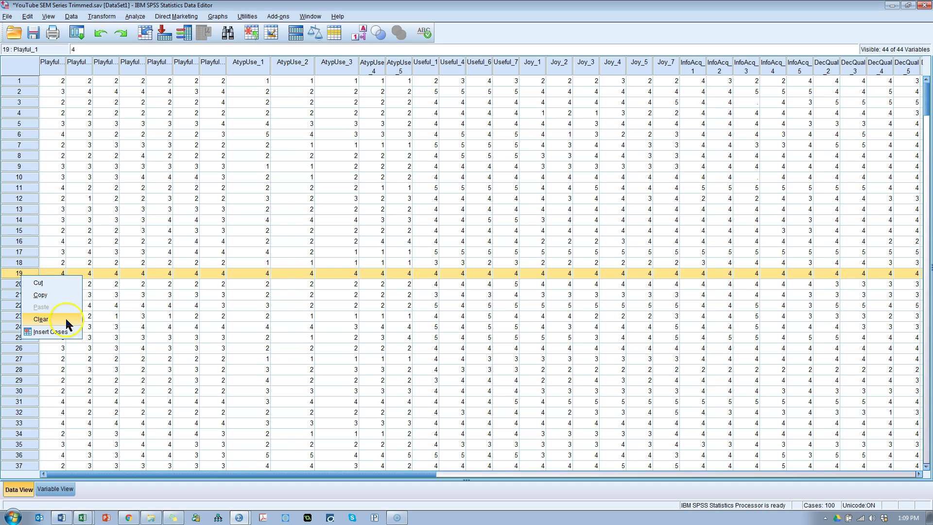
left_click(66, 319)
Step: Find the case with response ID 295 in the ID column and delete its entire row
left_click_drag(384, 473, 558, 470)
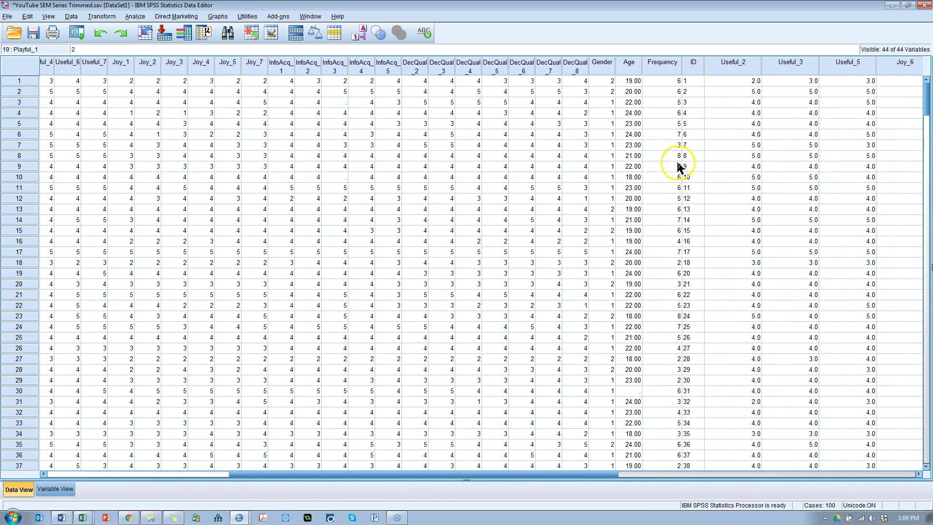
left_click(693, 61)
scroll(728, 333, "down", 20)
scroll(679, 374, "down", 20)
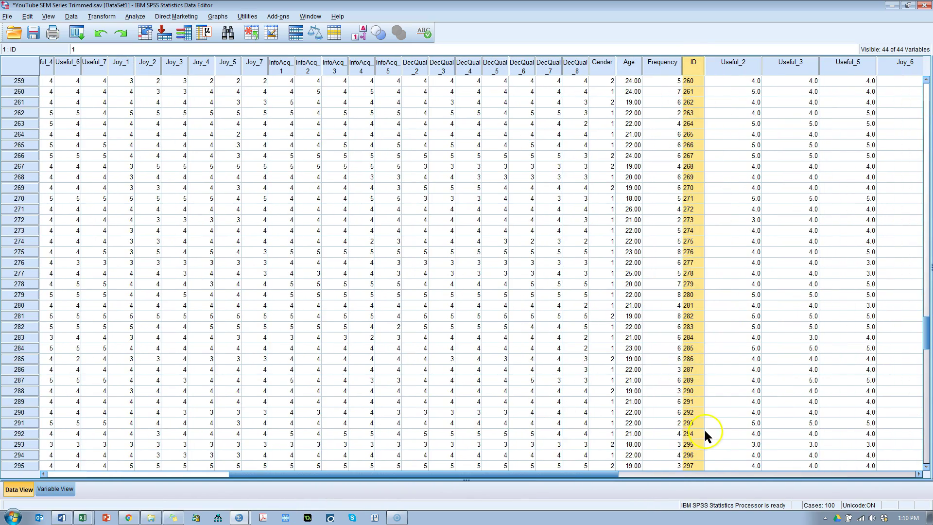
left_click(20, 444)
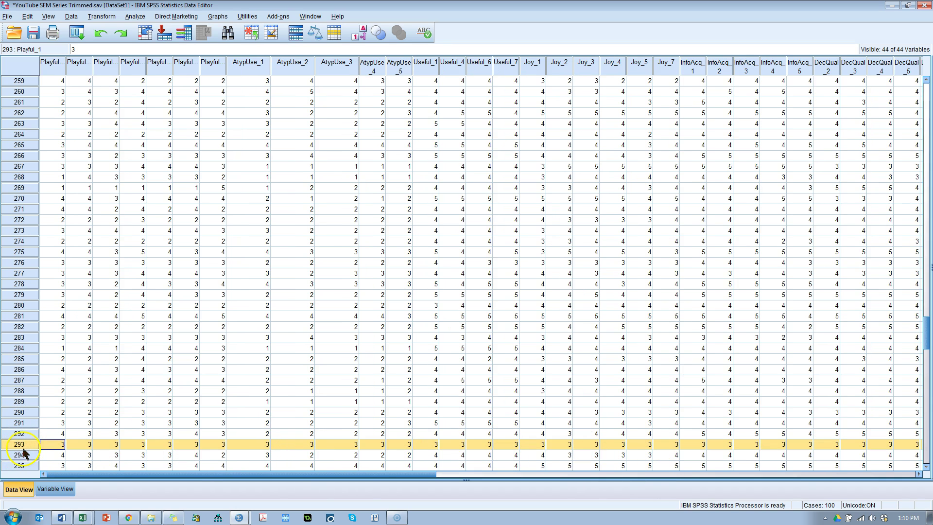
left_click_drag(367, 481, 585, 484)
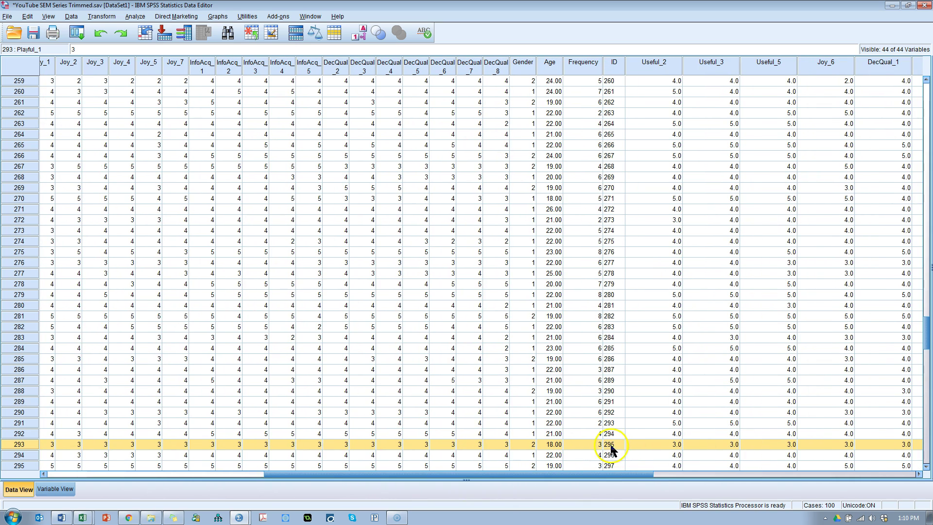
right_click(27, 445)
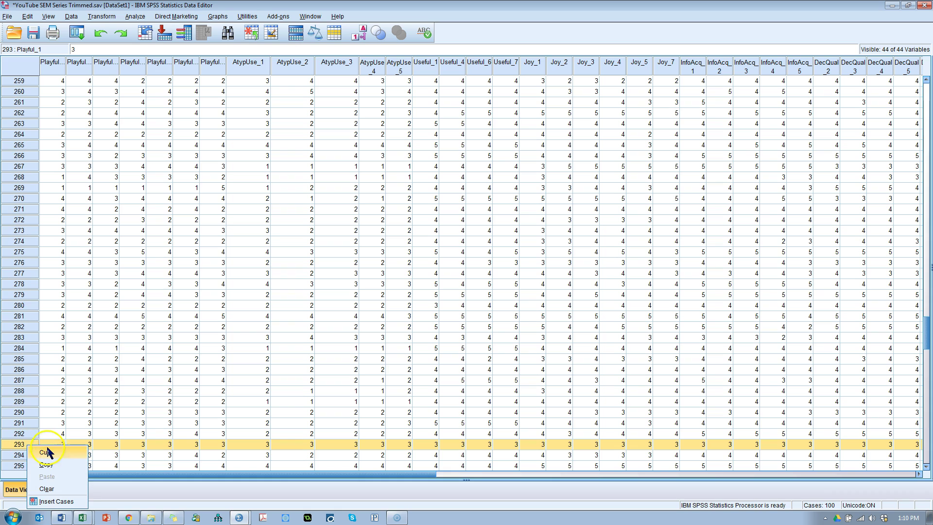
left_click(69, 488)
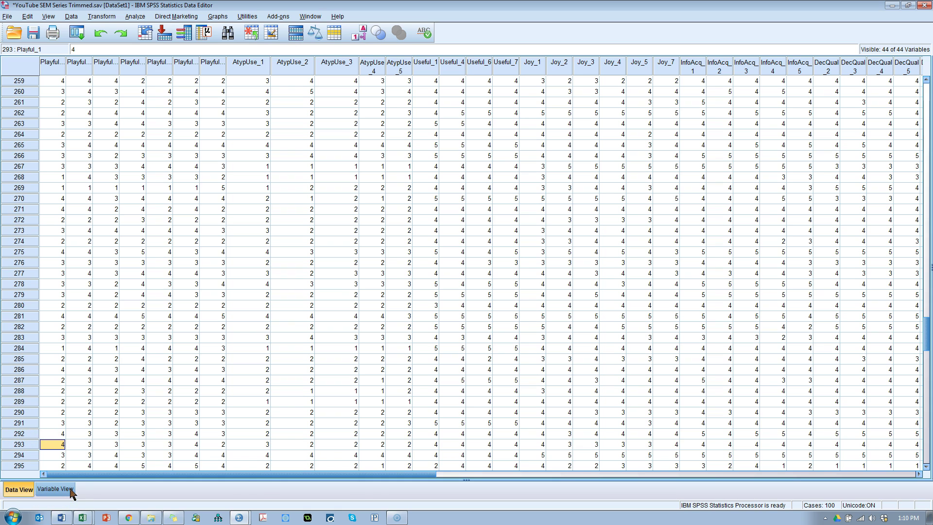
Step: Switch to the StatWiki guidelines in the browser and highlight the case screening item on outliers for continuous variables
key("alt+Tab")
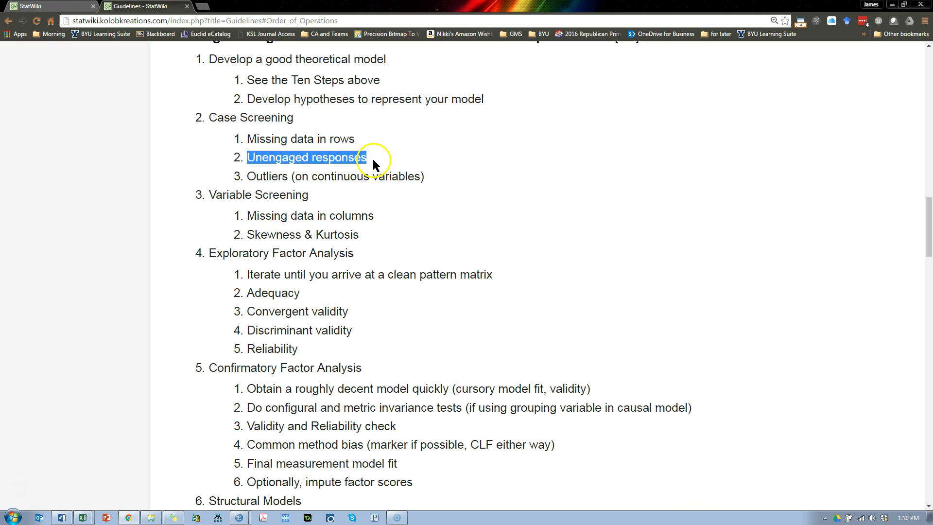
left_click(374, 161)
left_click_drag(247, 176, 429, 182)
Step: Return to the SPSS data and inspect the continuous variables Age and Experience by selecting each column
key("alt+Tab")
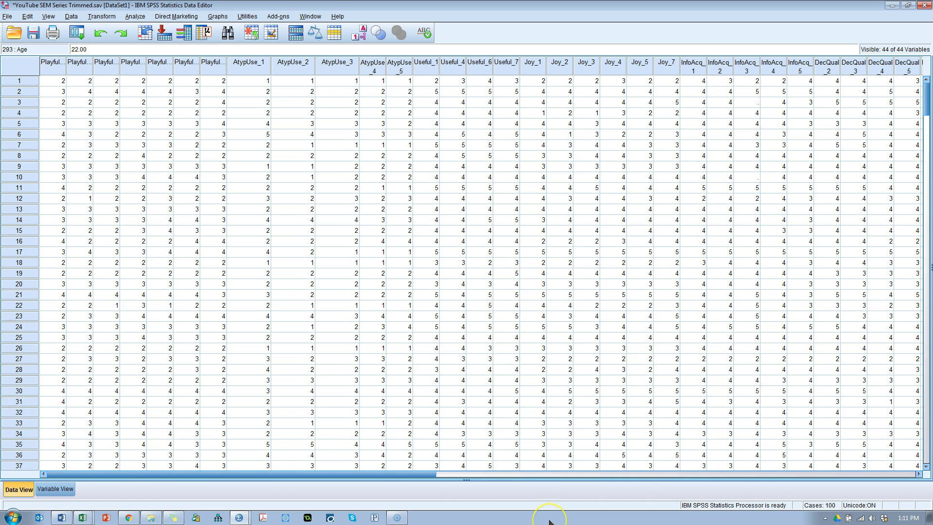
left_click_drag(428, 474, 738, 489)
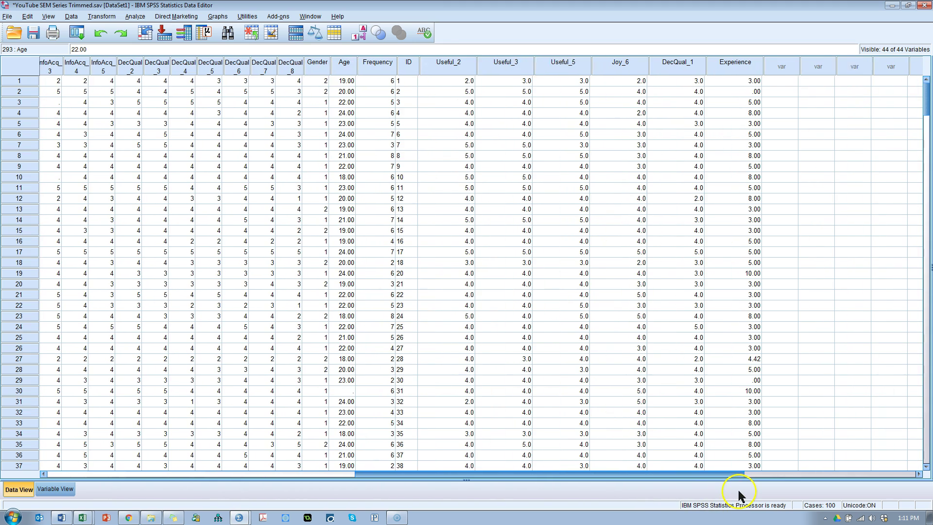
left_click(342, 62)
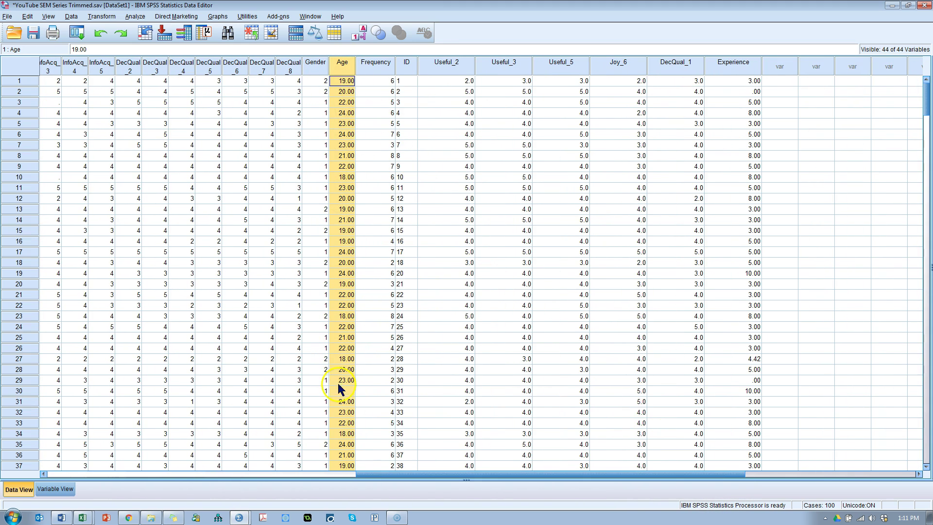
left_click(735, 64)
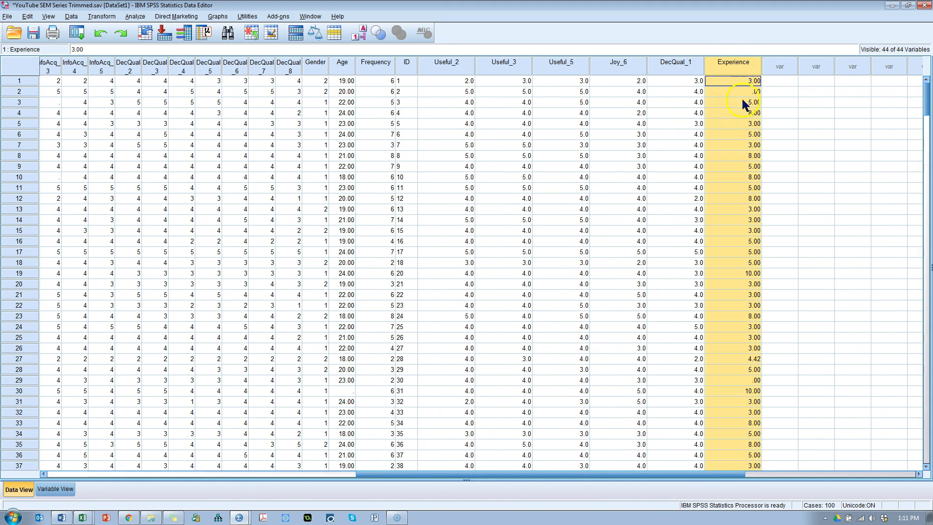
Step: Look through the Experience values, then build a simple scatter plot with Experience on the y-axis and ID on the x-axis
scroll(749, 277, "down", 15)
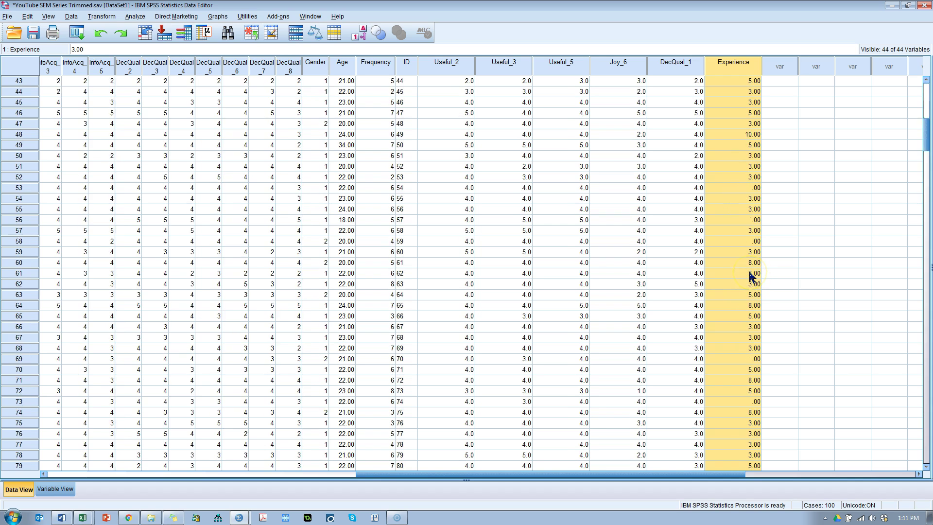
scroll(748, 273, "up", 15)
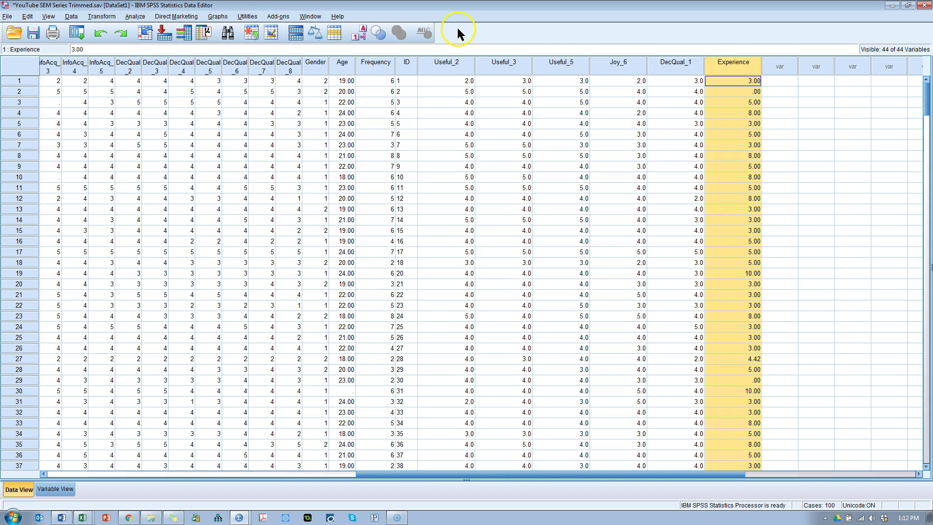
left_click(218, 17)
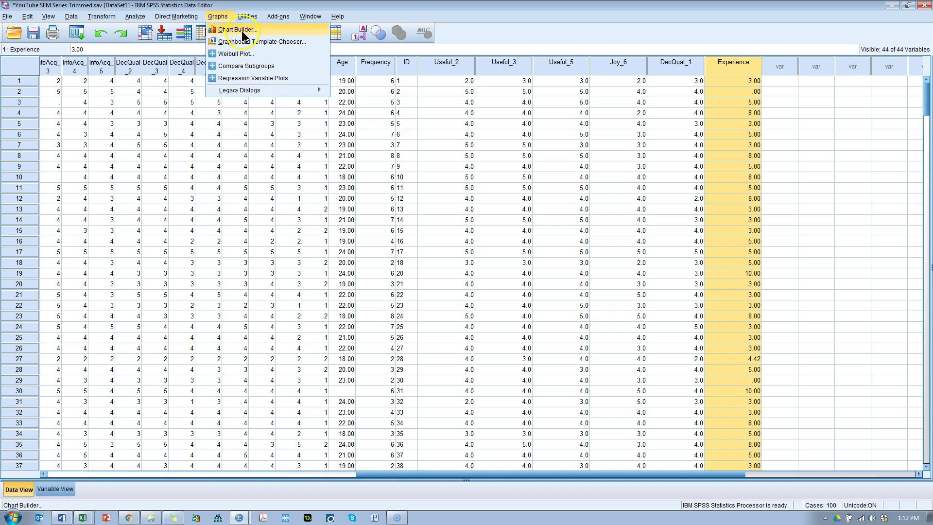
left_click(235, 30)
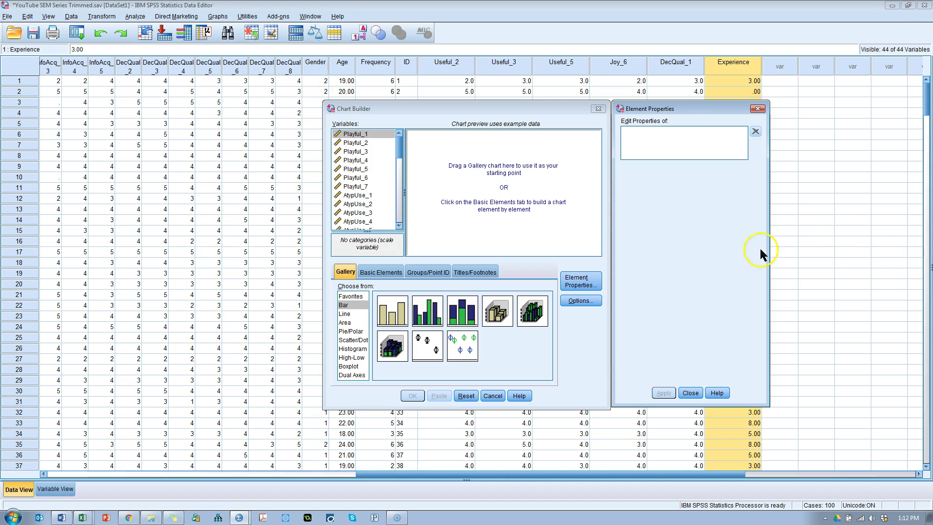
left_click(353, 339)
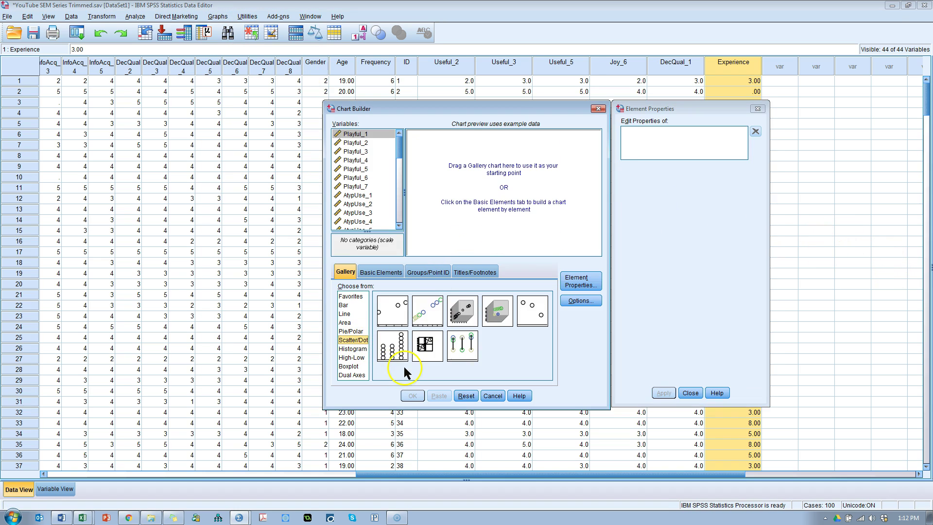
left_click_drag(393, 313, 490, 195)
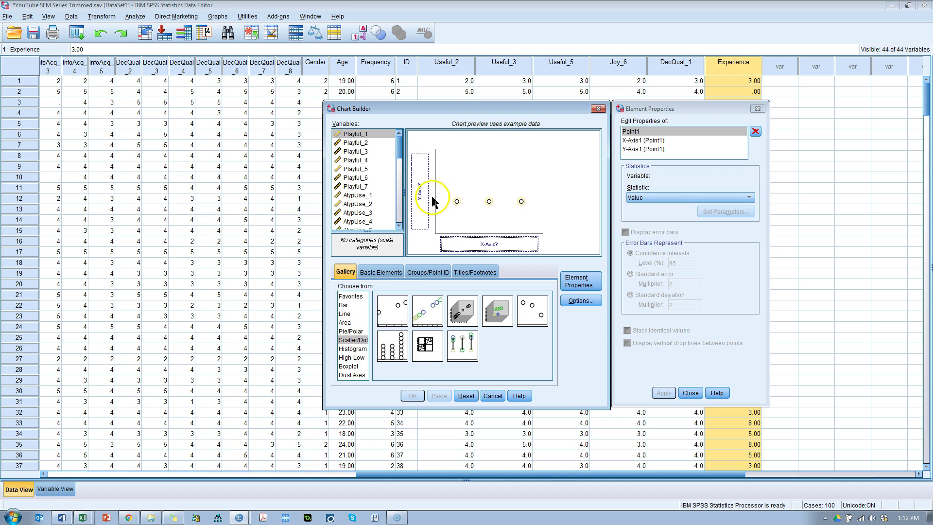
left_click_drag(400, 139, 420, 204)
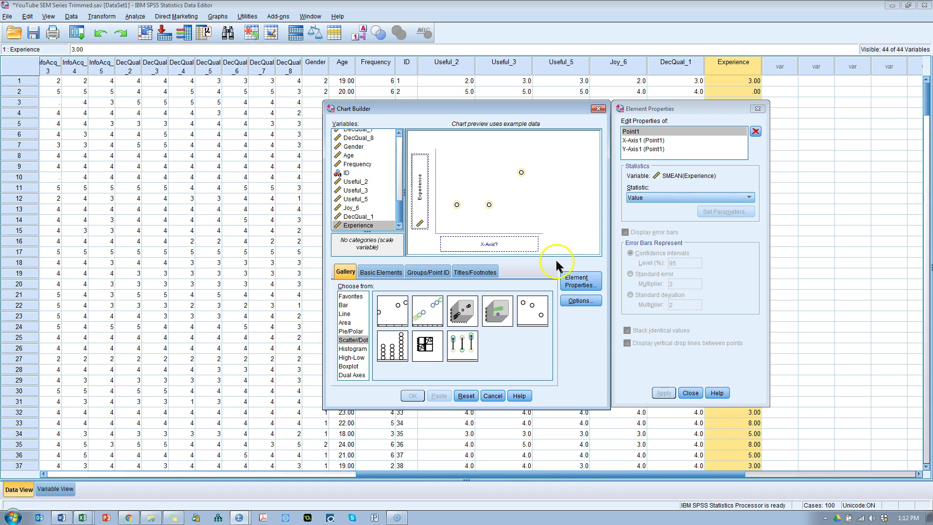
left_click_drag(341, 176, 490, 246)
left_click(415, 394)
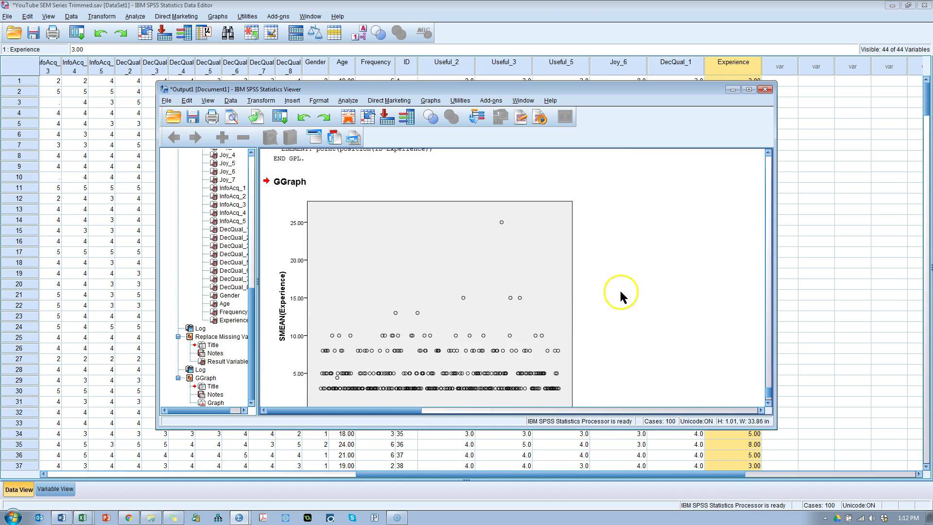
Step: Examine the Experience scatter plot in the output for points far from the rest, then return to the data
left_click(573, 275)
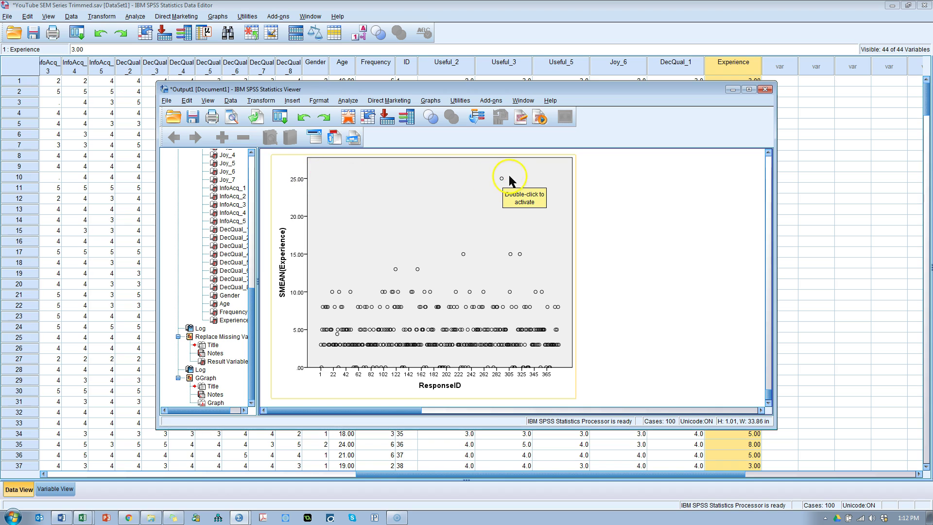
left_click(597, 234)
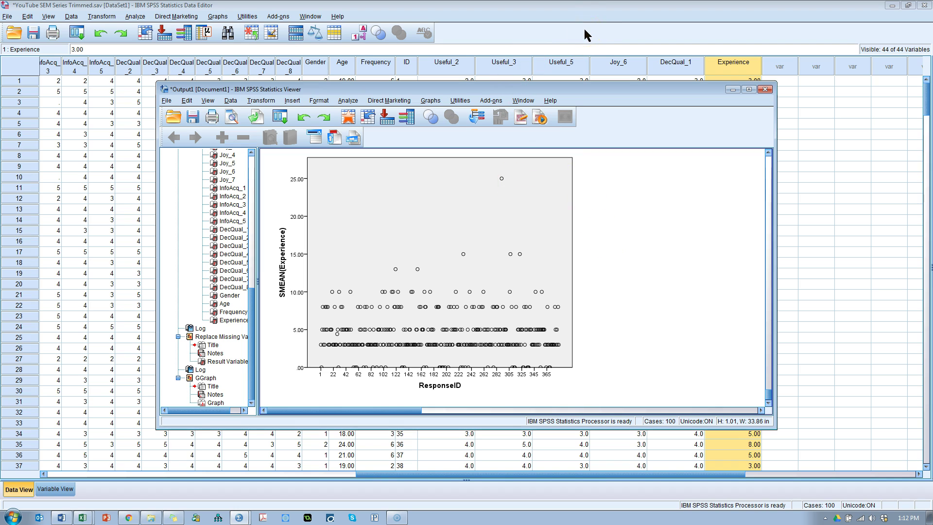
left_click(593, 20)
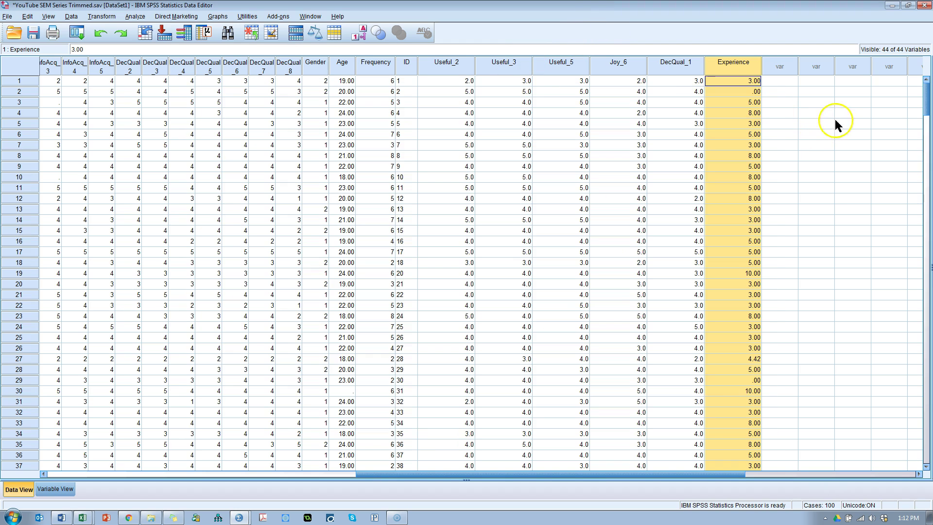
Step: Sort the cases by Experience in descending order and select the highest Experience value
left_click(811, 66)
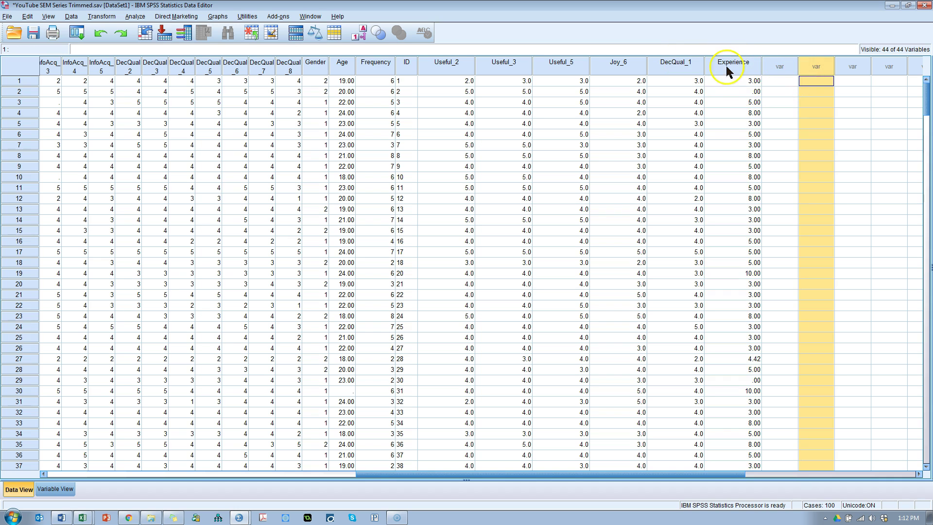
right_click(727, 69)
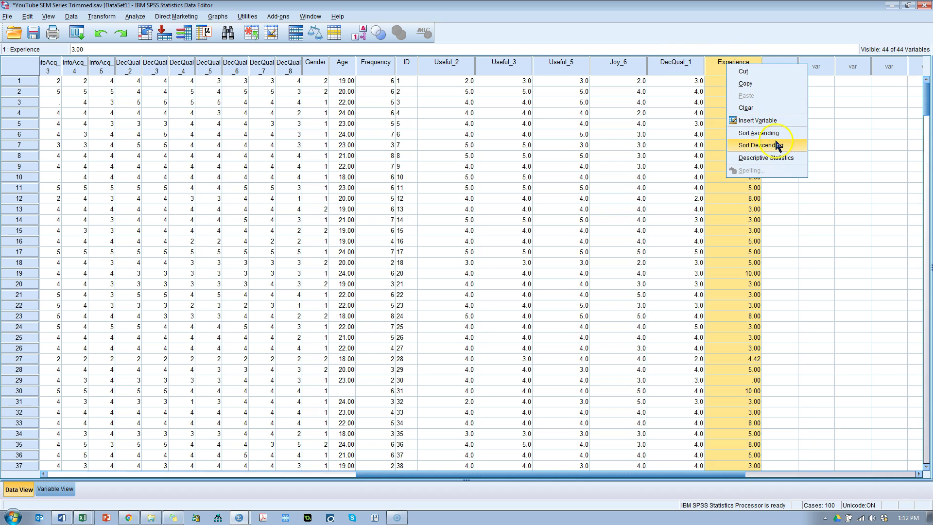
left_click(776, 145)
left_click(733, 82)
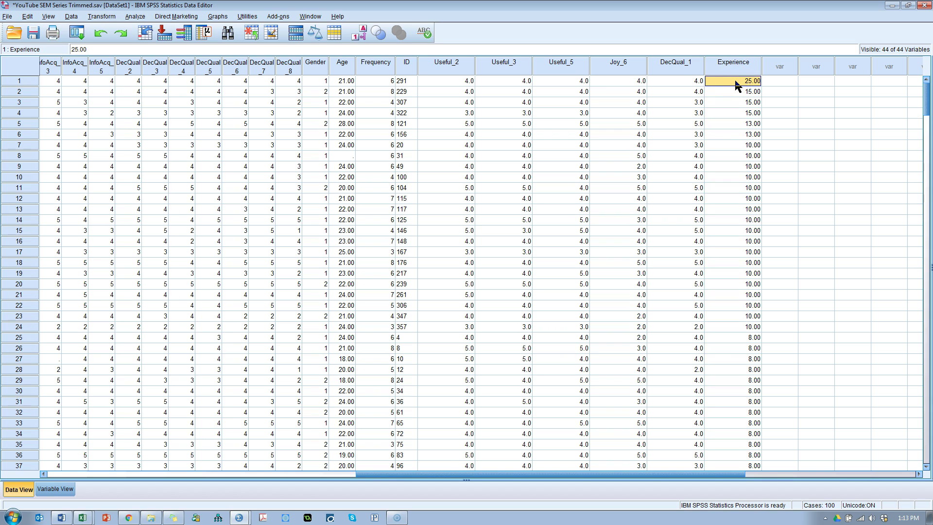
Step: Compare the highest Experience values with the respondents' Age to judge whether they are plausible
left_click(340, 63)
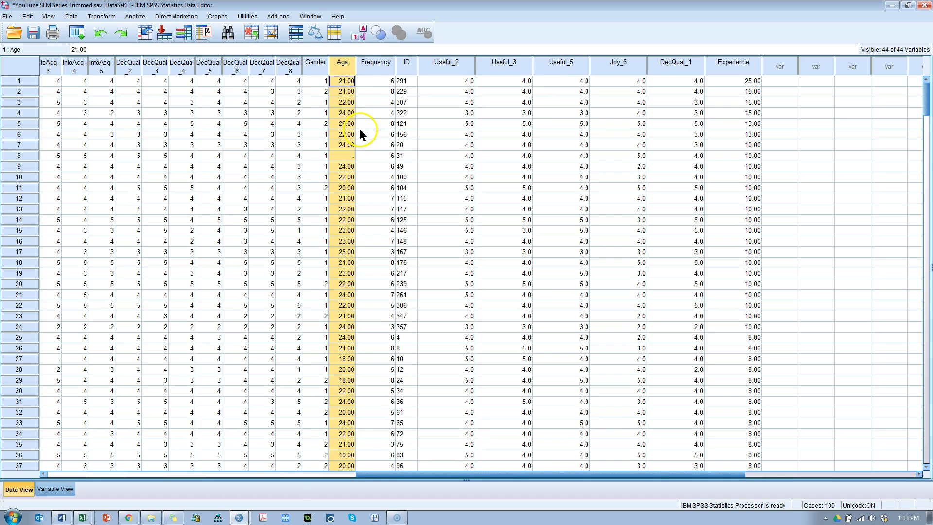
left_click(343, 83)
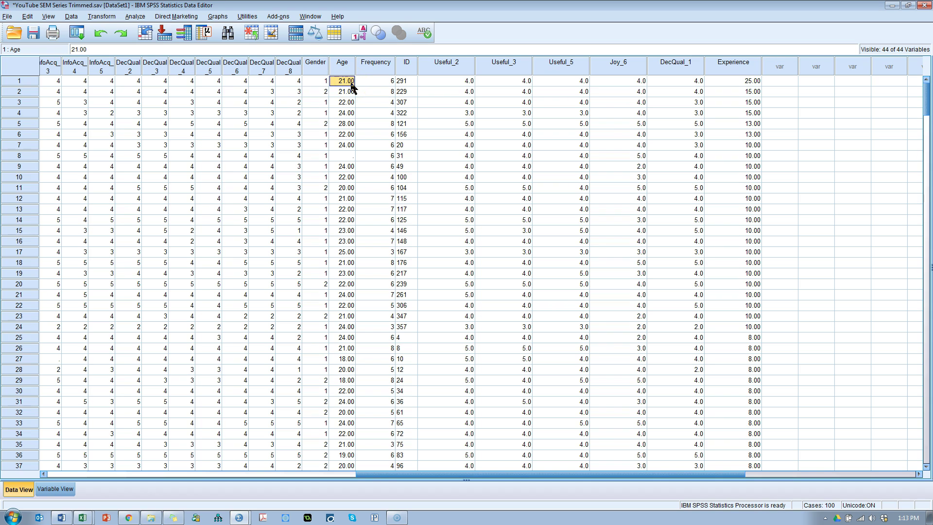
left_click_drag(755, 91, 758, 103)
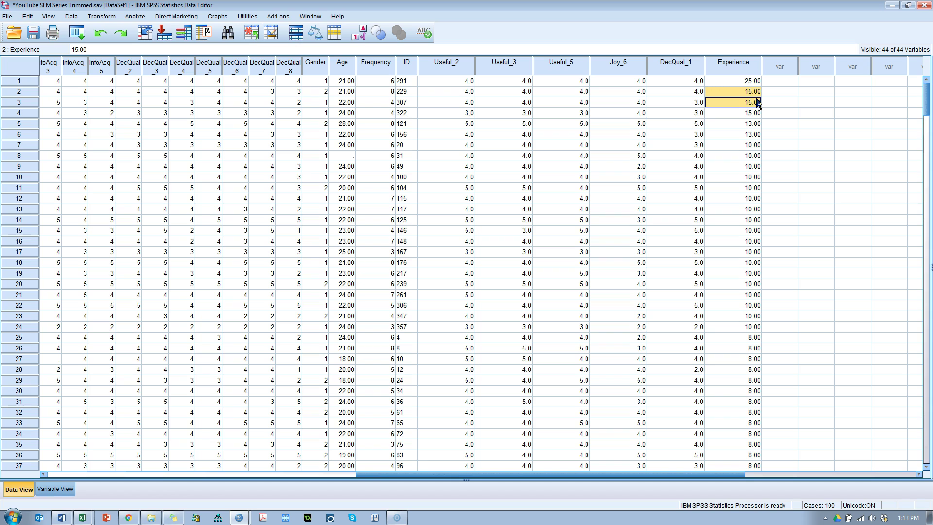
left_click(755, 83)
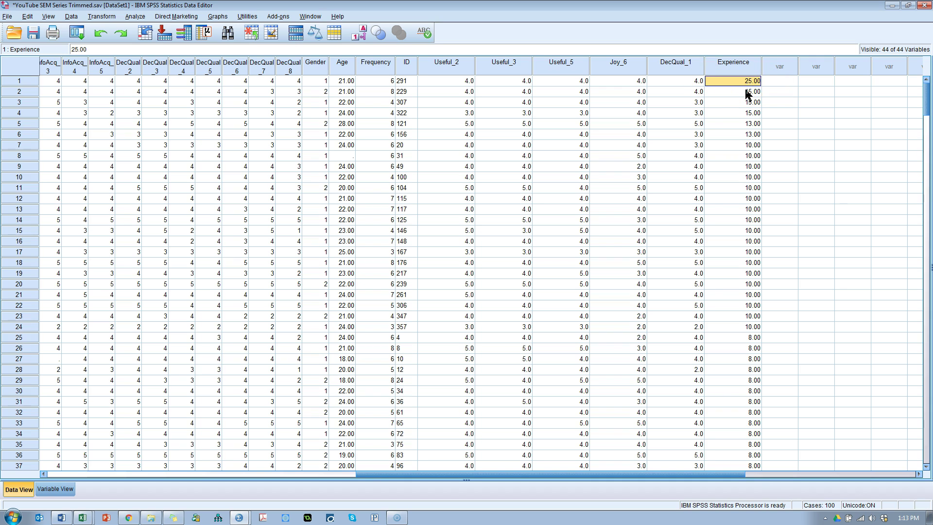
Step: Review the answers of the case with response ID 291 across all survey items for signs of unengaged responding
left_click_drag(381, 473, 194, 453)
left_click_drag(147, 79, 712, 81)
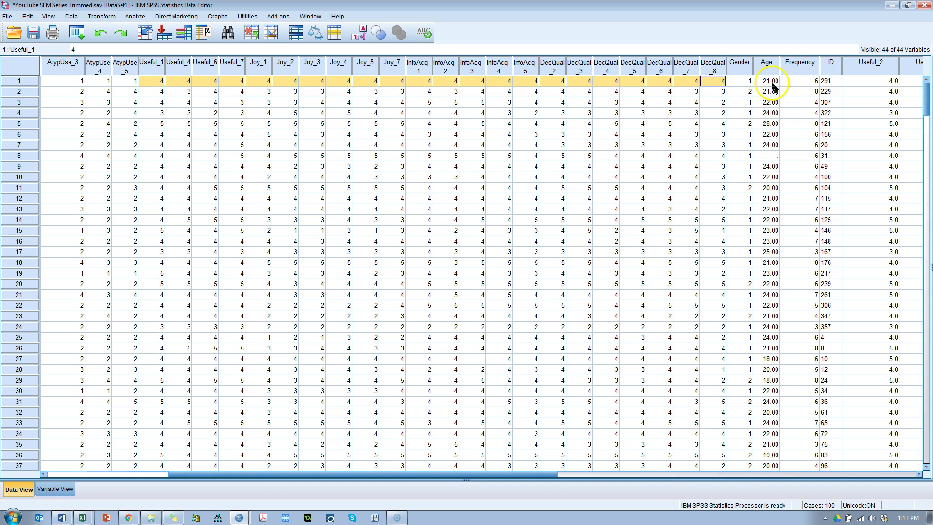
left_click_drag(548, 474, 411, 476)
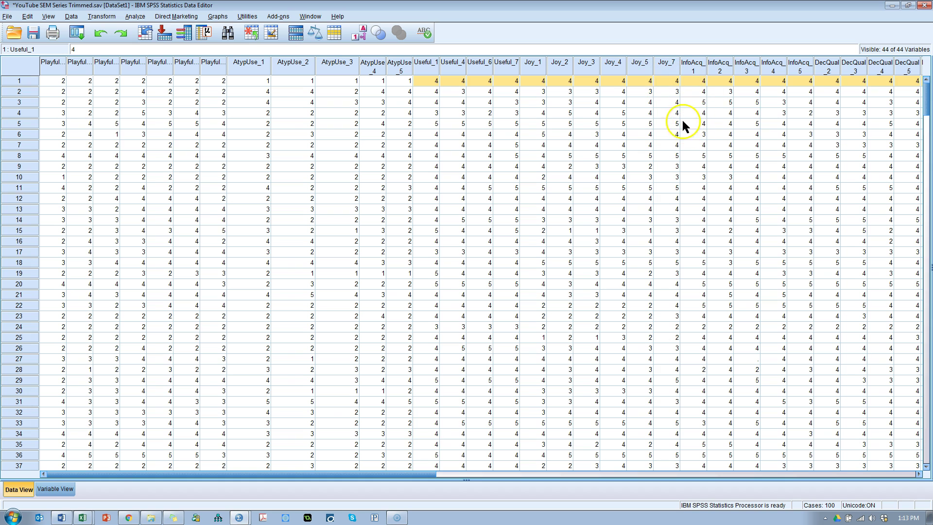
left_click_drag(380, 474, 710, 445)
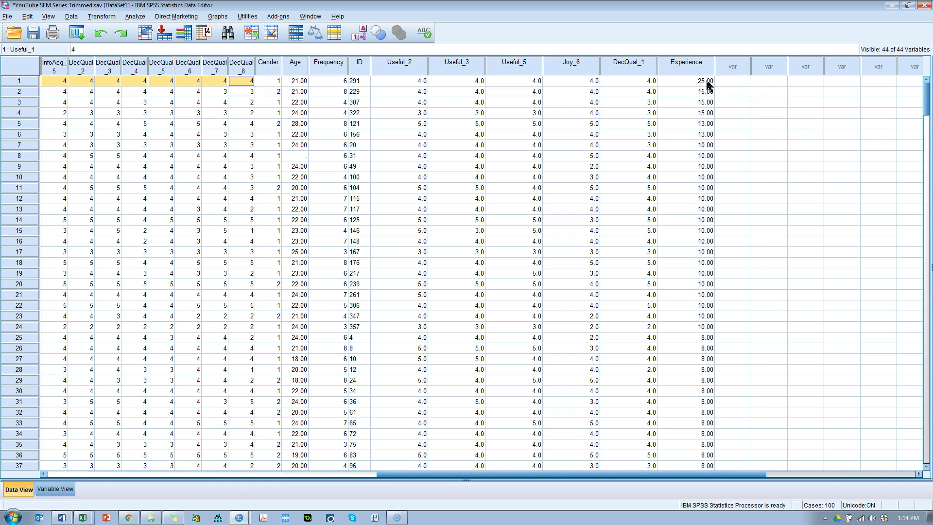
left_click(26, 83)
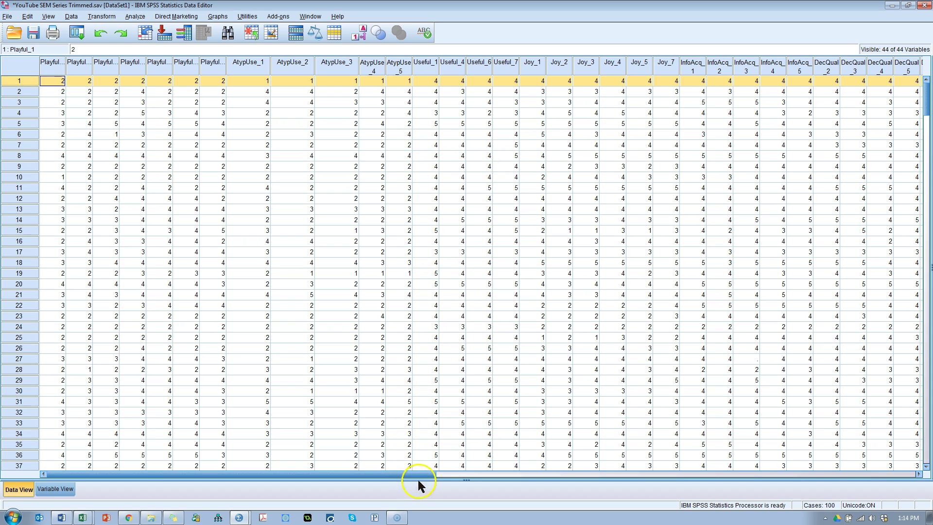
left_click_drag(416, 472, 449, 474)
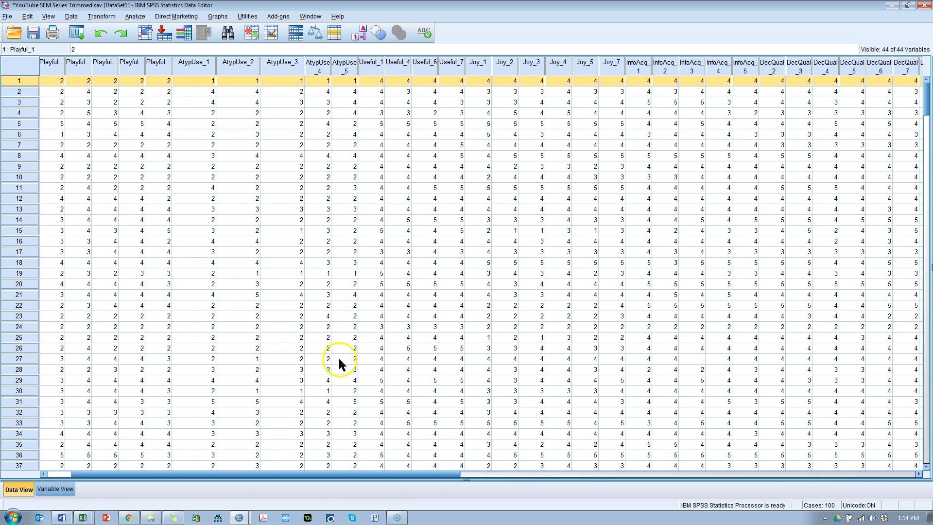
left_click_drag(385, 473, 450, 482)
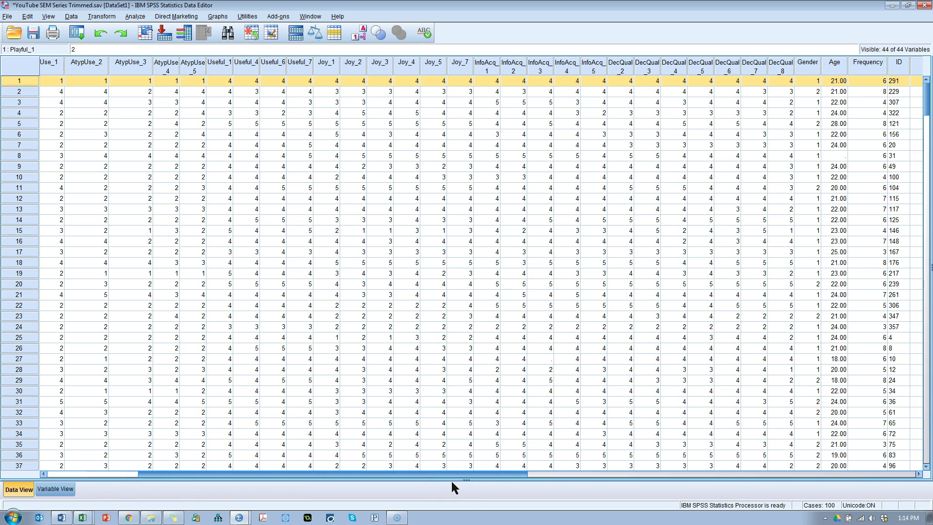
left_click_drag(452, 482, 717, 463)
Step: Select the Experience value of case 291, then switch to Excel and select the whole Experience column to read its average
left_click(638, 82)
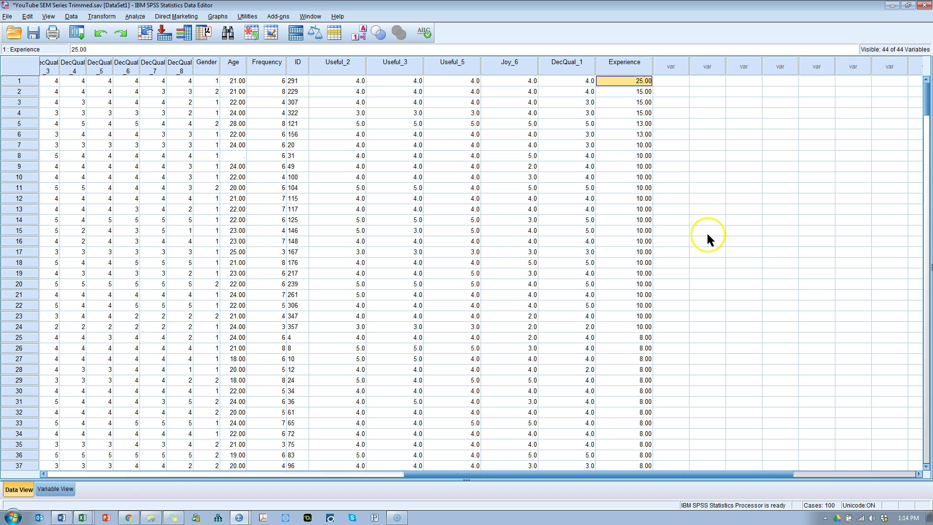
key("alt+Tab")
key("alt+Tab")
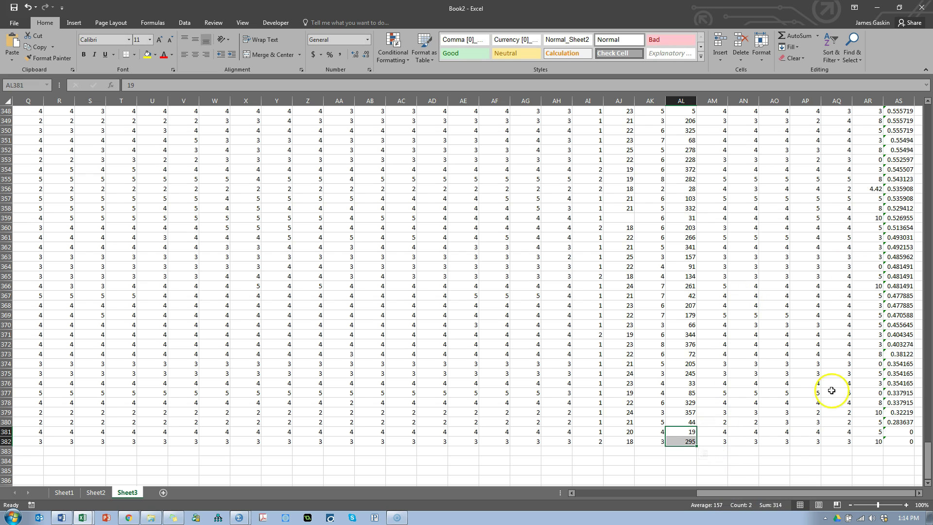
left_click(869, 121)
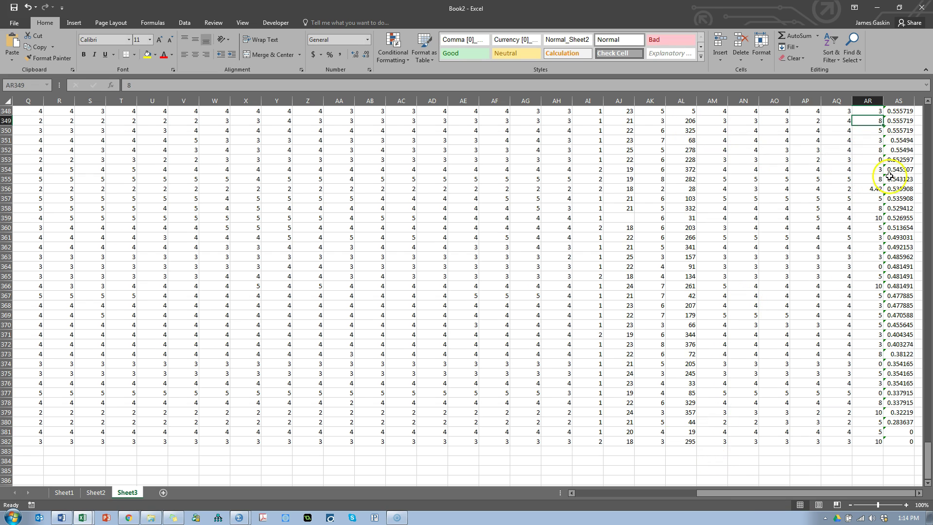
key("ctrl+Up")
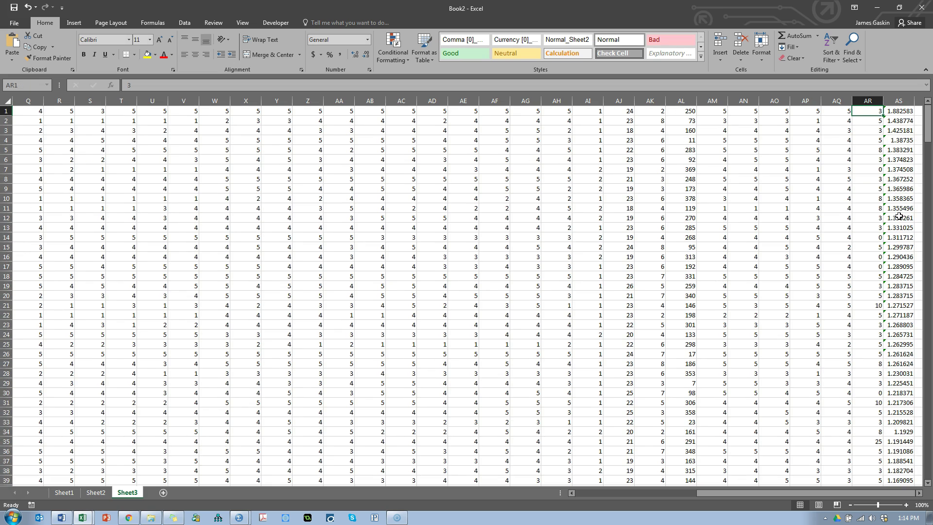
key("ctrl+Down")
key("ctrl+shift+Up")
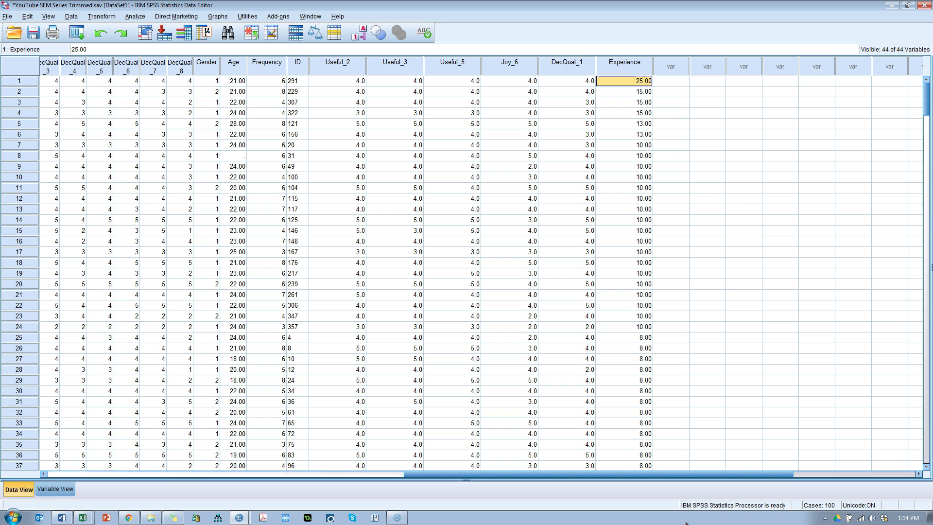
Step: Return to SPSS and replace the Experience value of the case with response ID 291 with 4.42
type("4.")
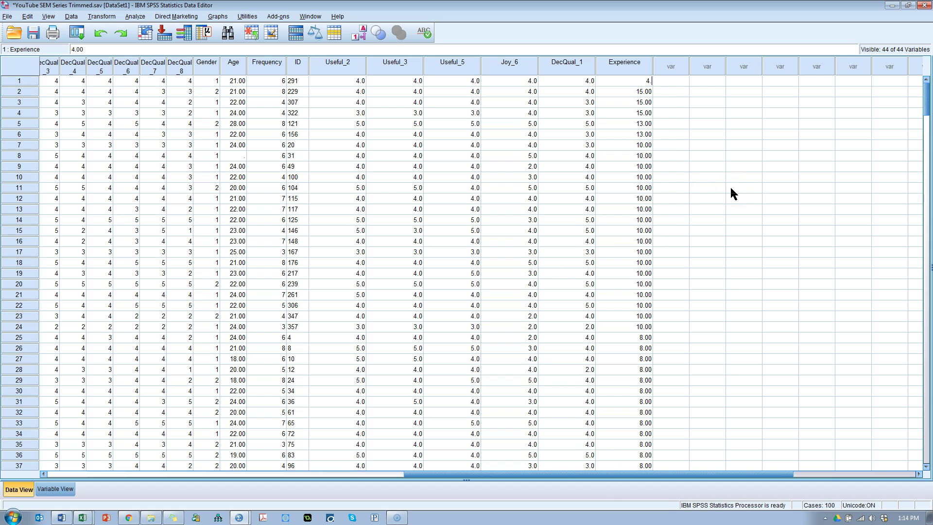
type("42")
key("Return")
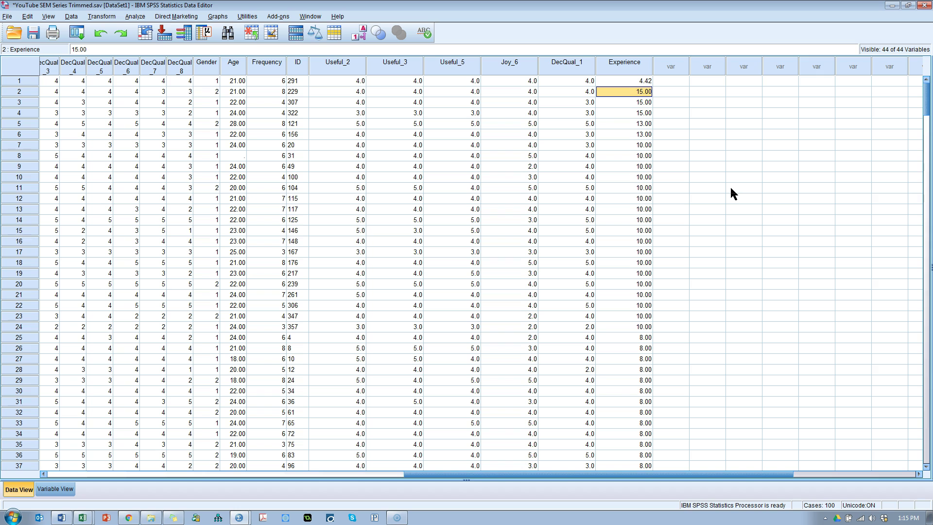
Step: Glance over the corrected case's row, then sort the cases by Age in descending order
left_click(16, 82)
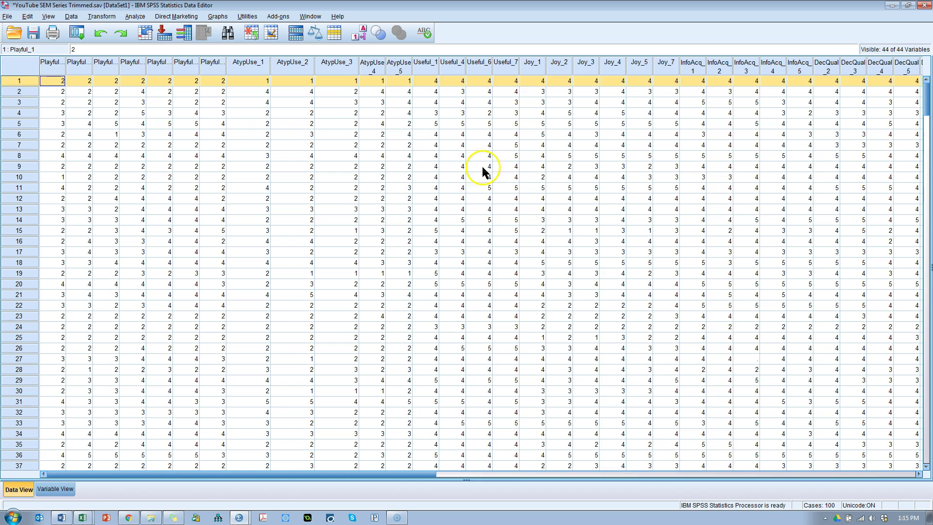
left_click(444, 474)
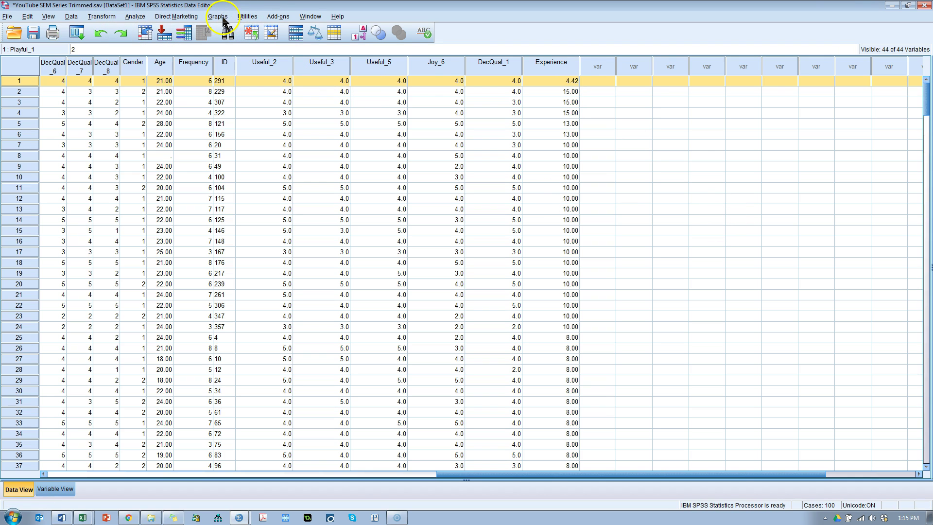
left_click(164, 72)
right_click(163, 68)
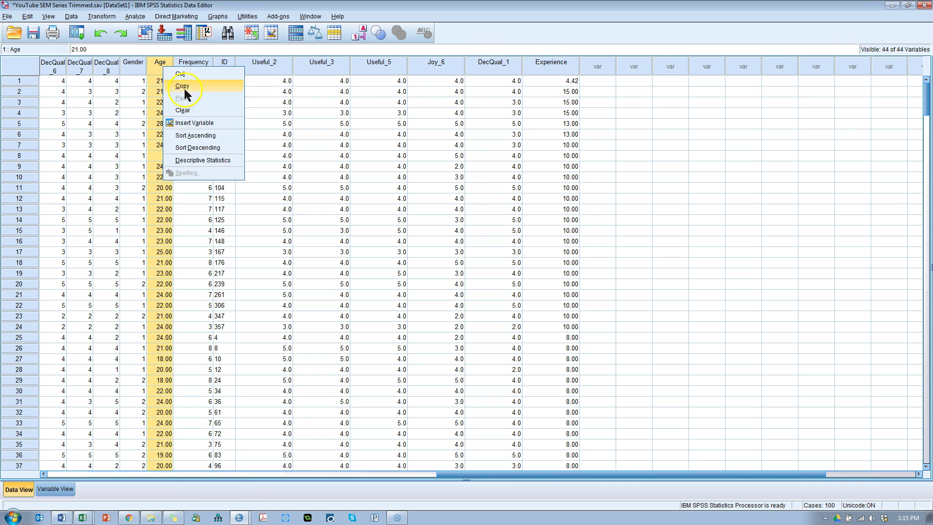
left_click(214, 147)
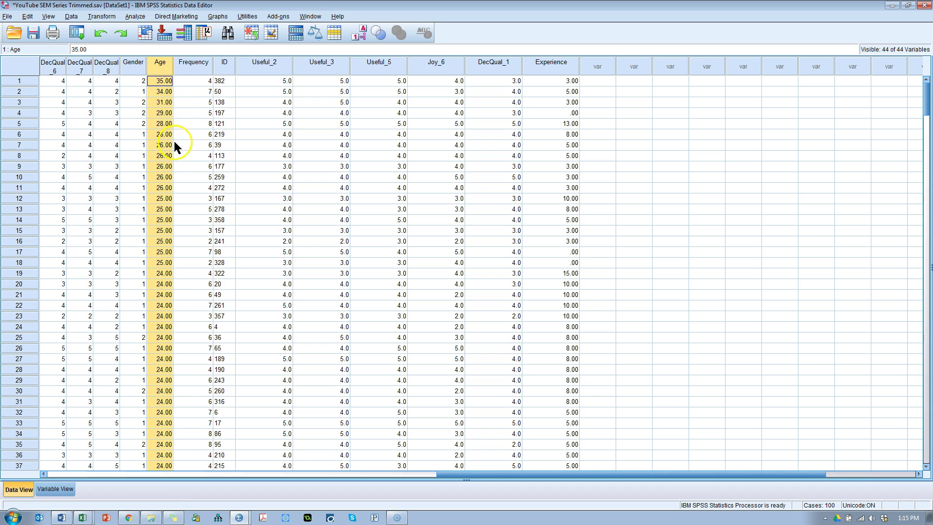
Step: Sort the cases by Age in ascending order and select the blank Age values of the first two cases
right_click(166, 71)
left_click(205, 141)
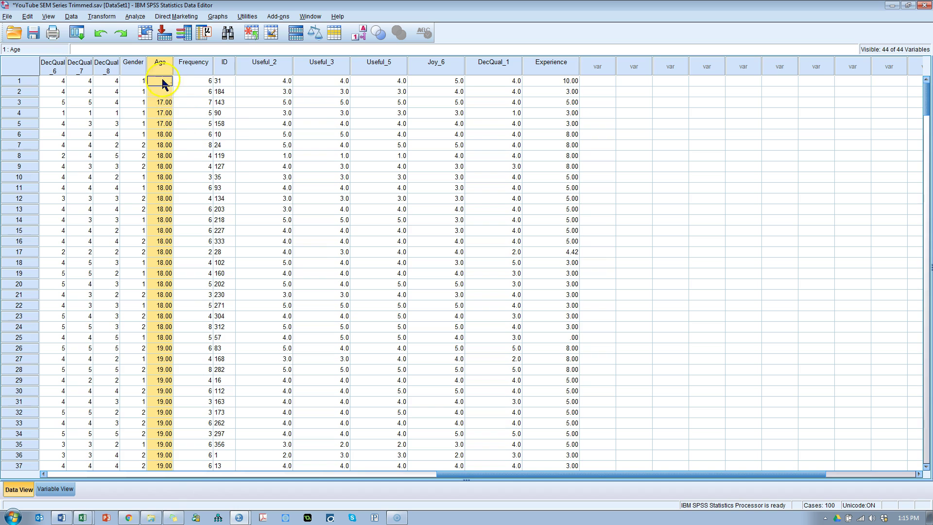
left_click(166, 92)
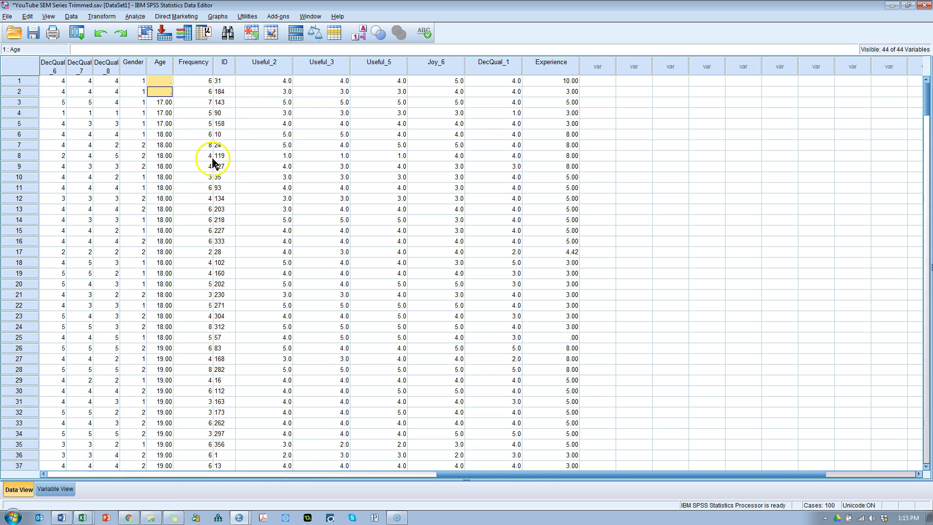
Step: Switch to the SEM Series 2016 document in Word to check Age's role in the research model, then return to SPSS
key("alt+Tab")
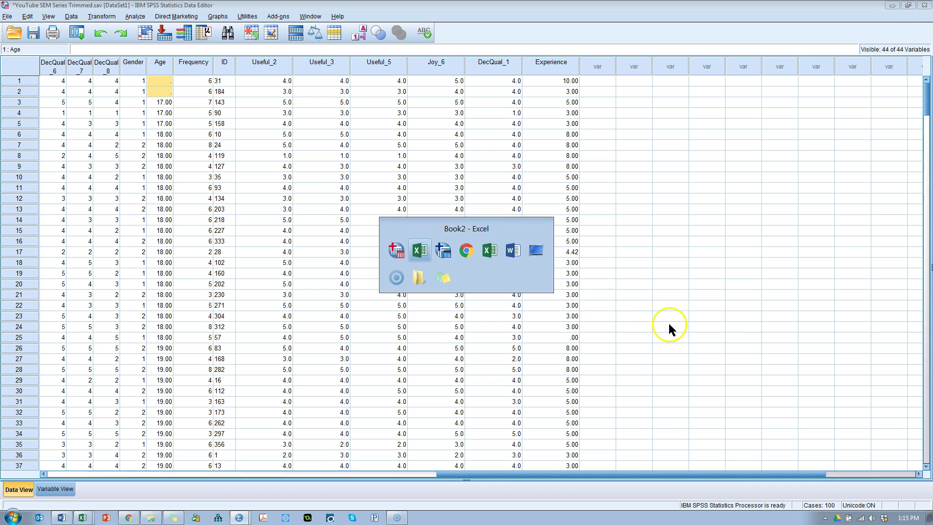
left_click(512, 250)
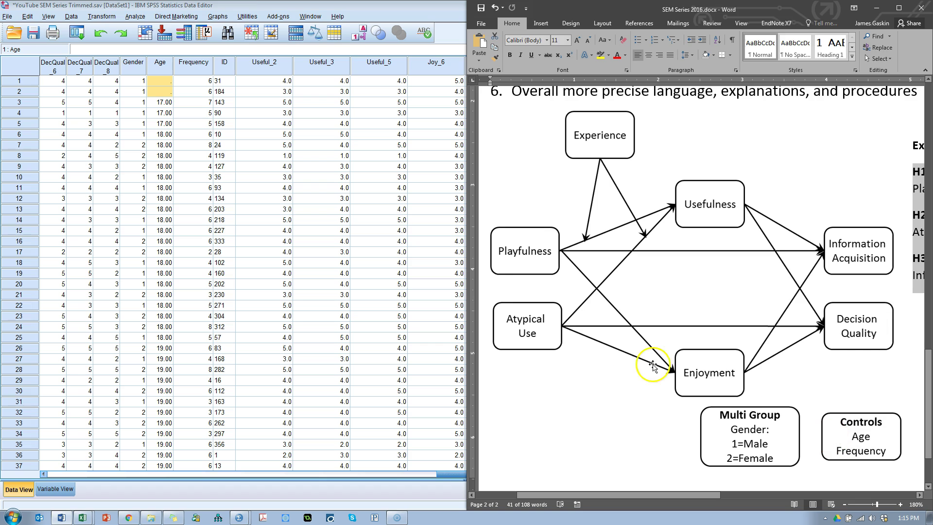
key("alt+Tab")
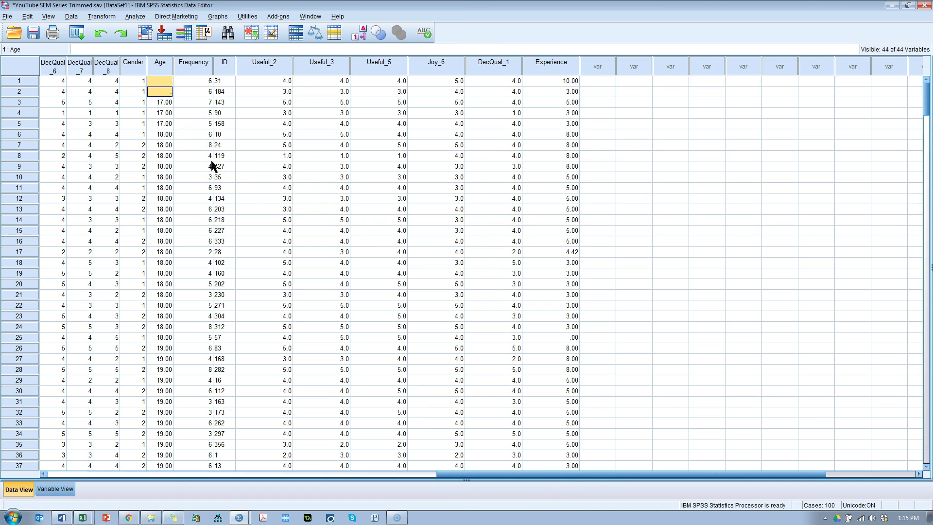
Step: Switch to Excel and select the whole Age column in Sheet3 to read its average
left_click(161, 93)
key("alt+Tab")
key("alt+Tab")
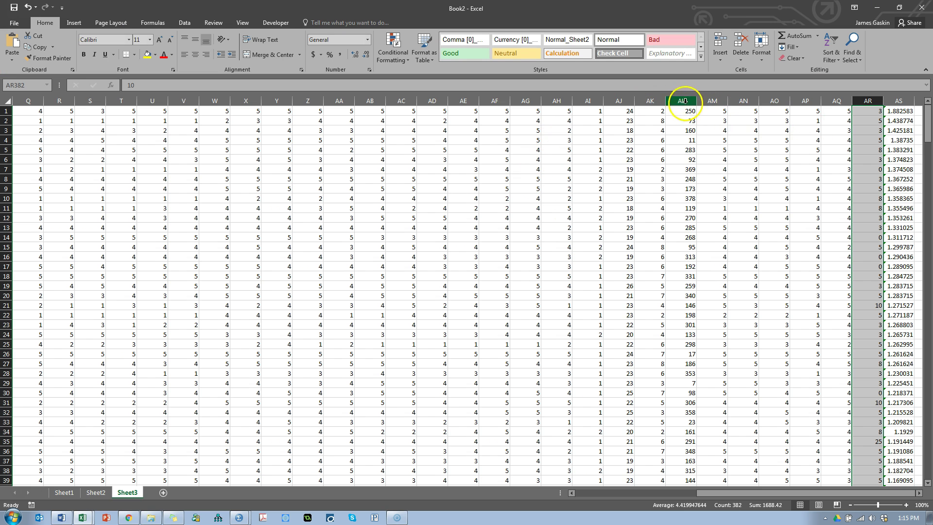
left_click(623, 101)
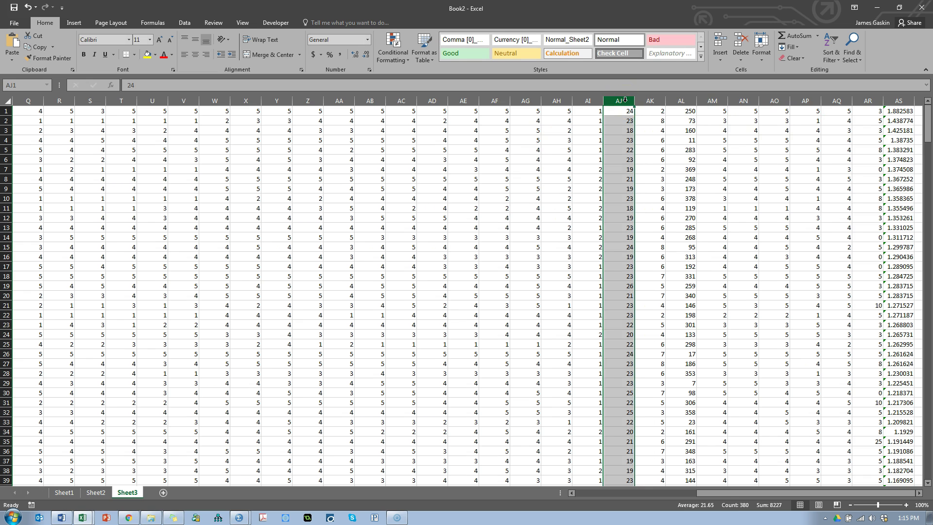
Step: Return to SPSS and fill the missing Age values of the first two cases with 21.65
key("alt+Tab")
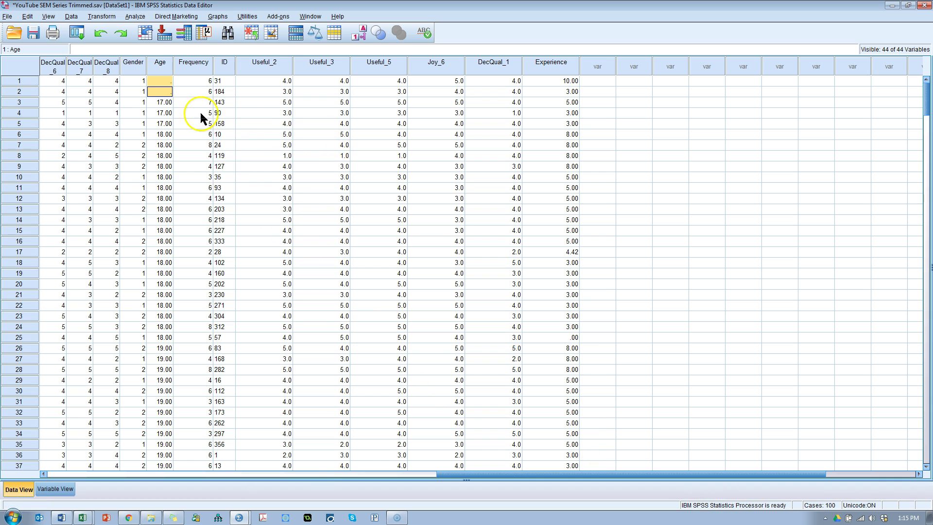
left_click(161, 81)
type("21.65")
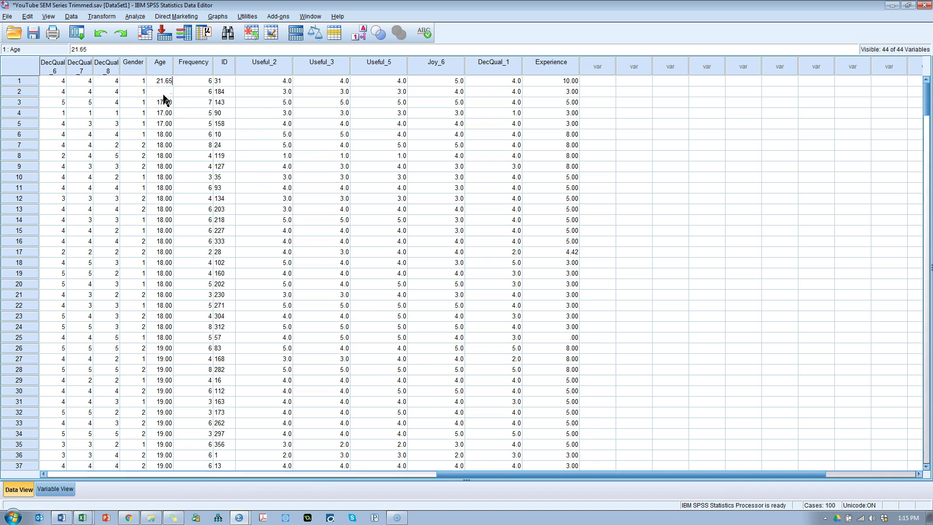
key("Return")
type("21.65")
key("Return")
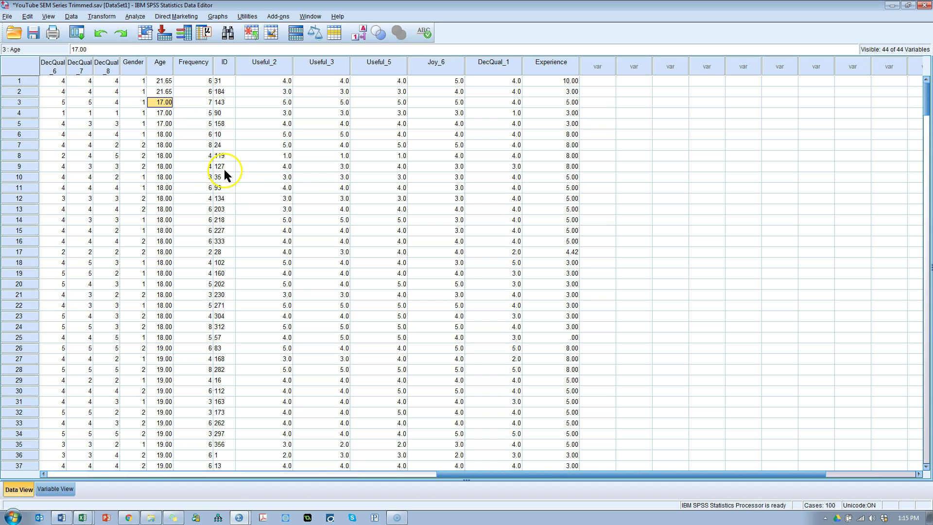
Step: Switch to the StatWiki guidelines in Chrome and review the variable screening items on missing data in columns and skewness and kurtosis
key("alt+Tab")
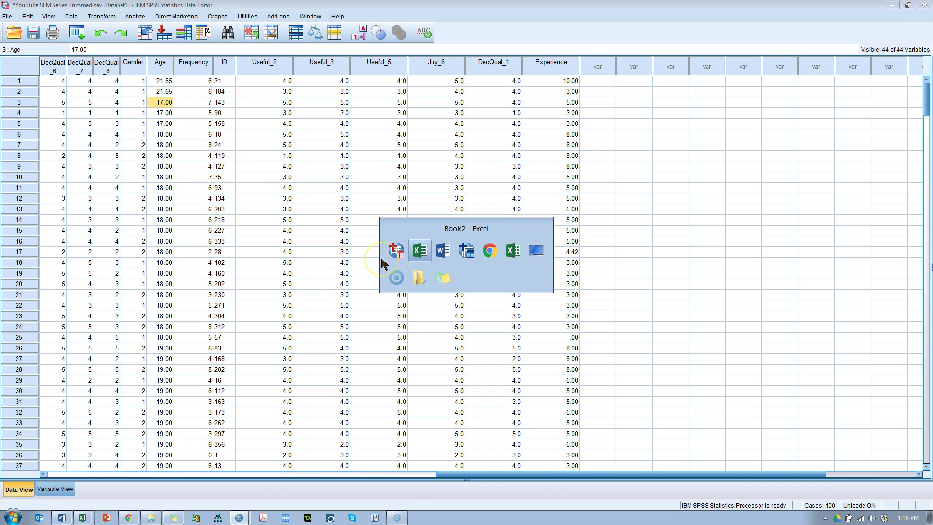
key("alt+Tab")
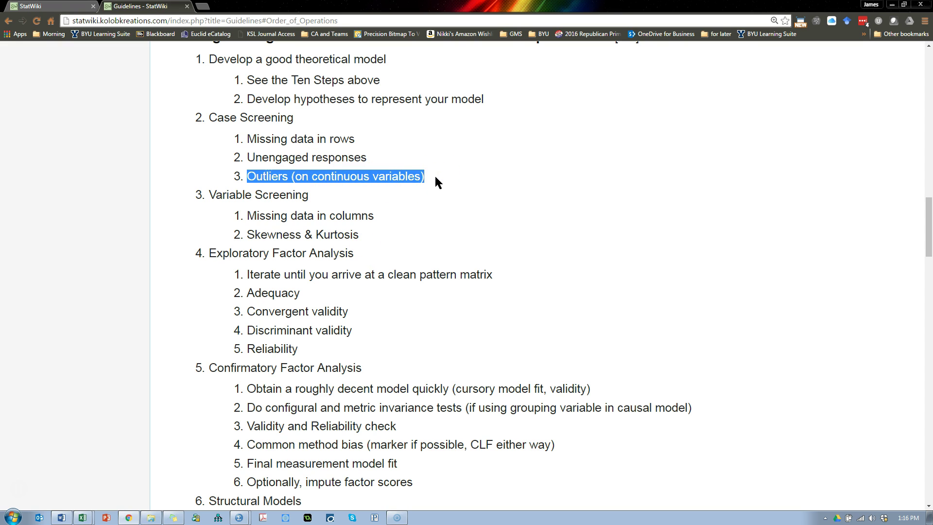
left_click_drag(252, 216, 374, 215)
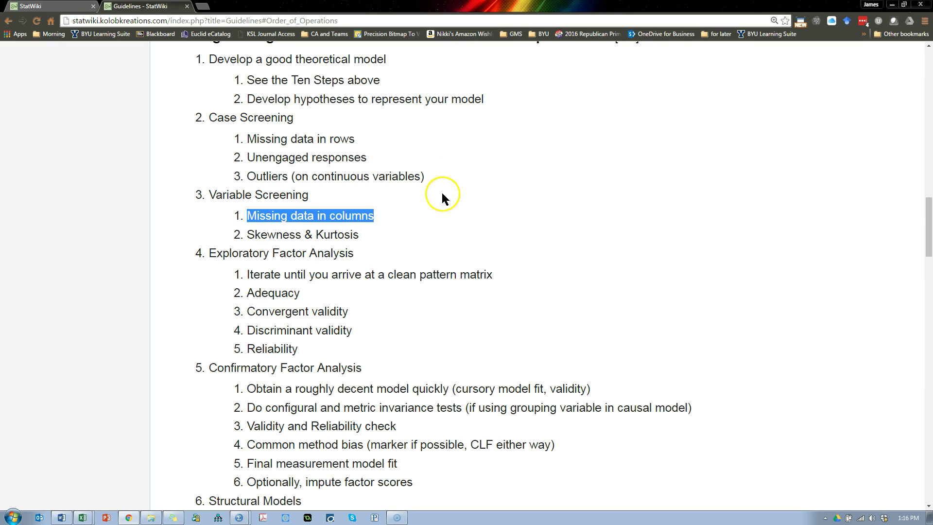
left_click_drag(360, 235, 248, 234)
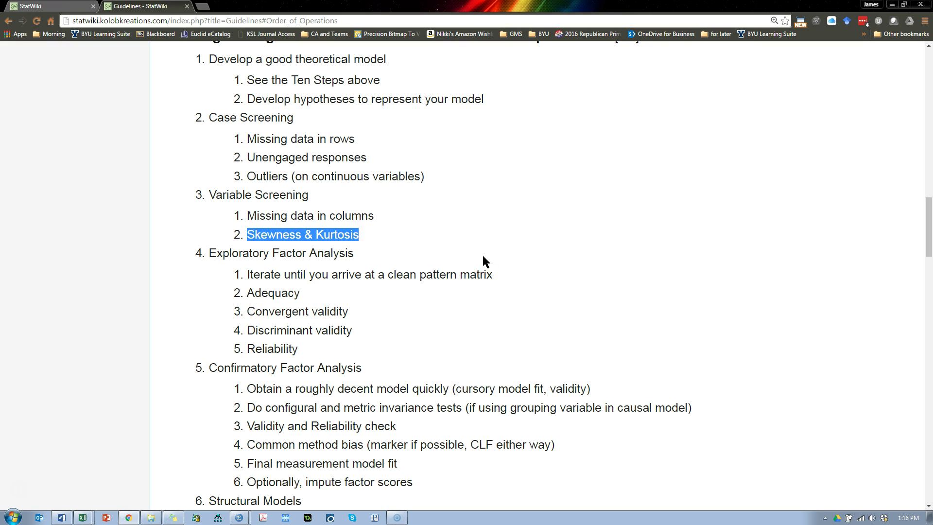
Step: Return to SPSS, open the Frequencies analysis and add the variables Useful_2 through Experience, leaving out ID
key("alt+Tab")
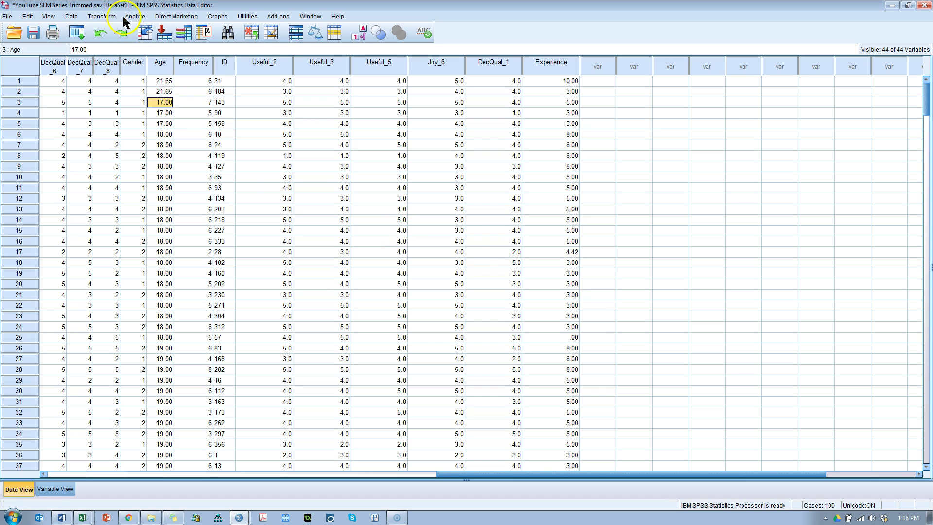
left_click(134, 17)
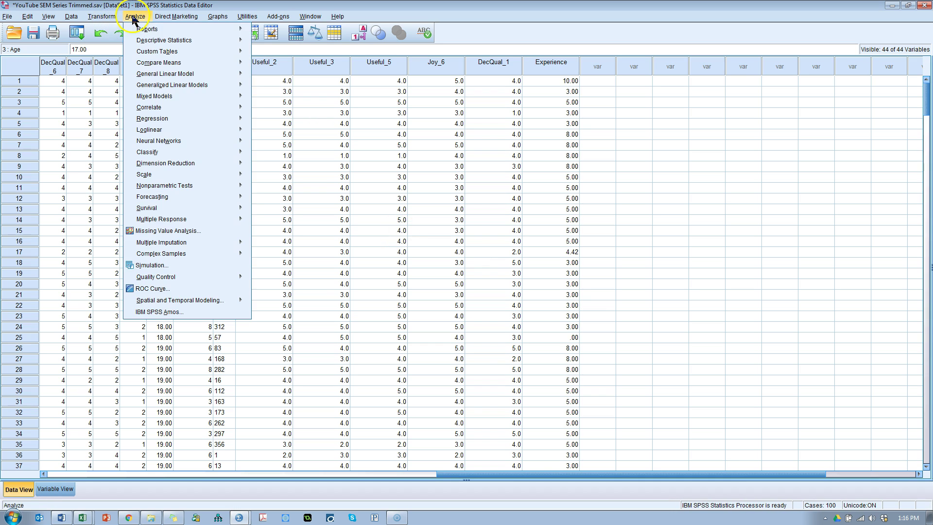
mouse_move(229, 40)
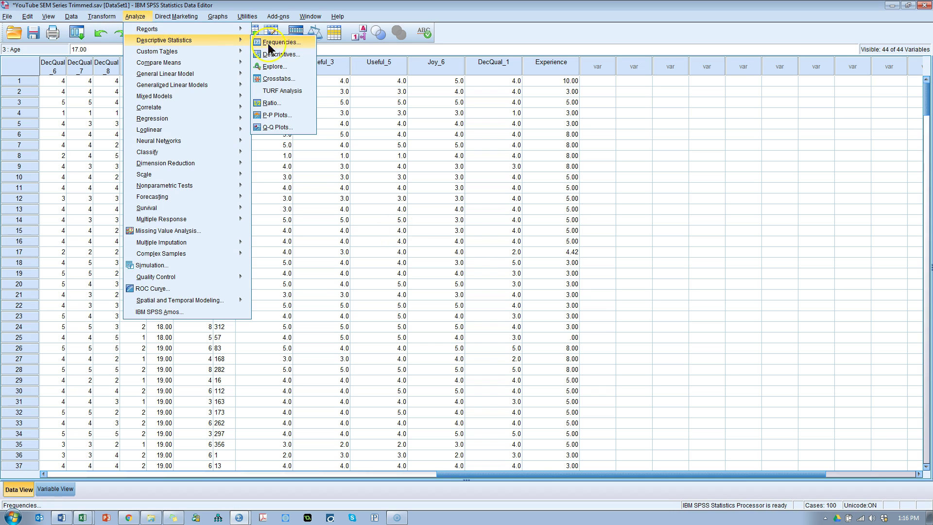
left_click(305, 40)
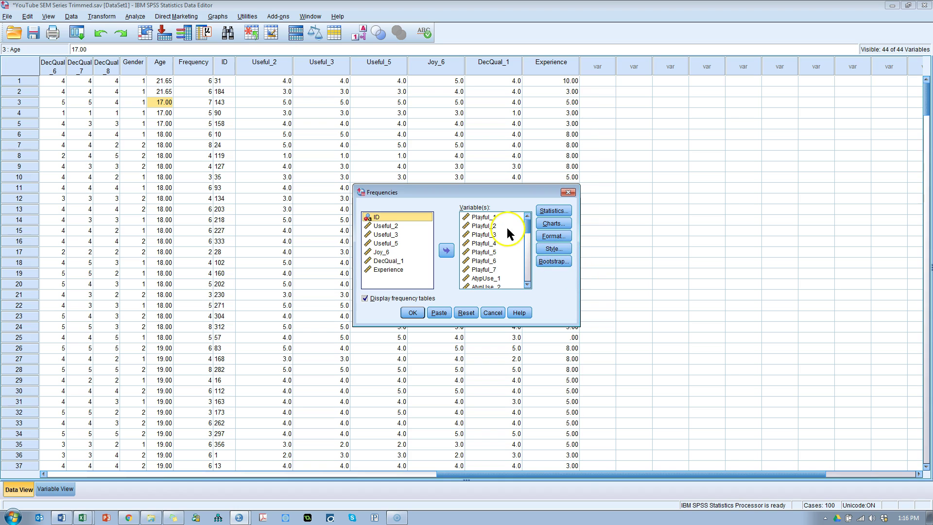
left_click(385, 225)
left_click(403, 269, "shift")
left_click(446, 250)
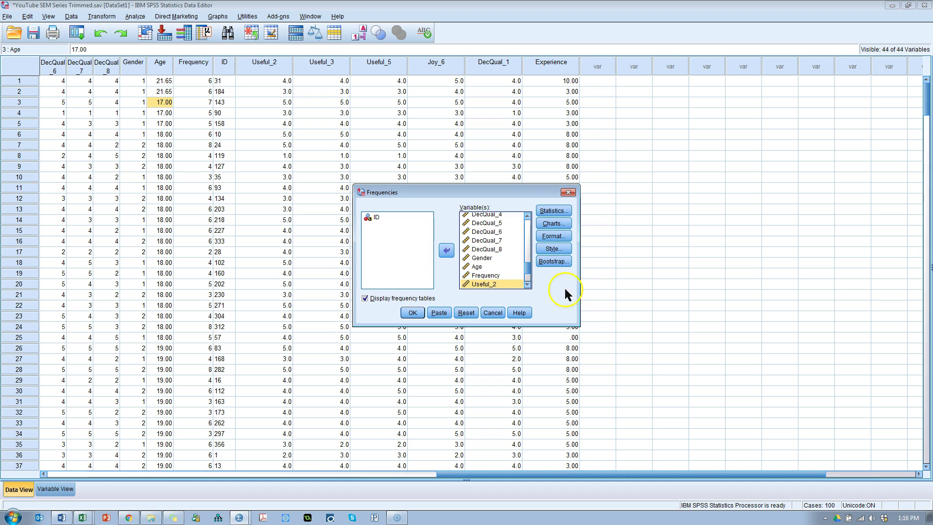
Step: Include skewness and kurtosis in the Frequencies statistics and run the analysis
left_click(553, 210)
left_click(511, 299)
left_click(509, 310)
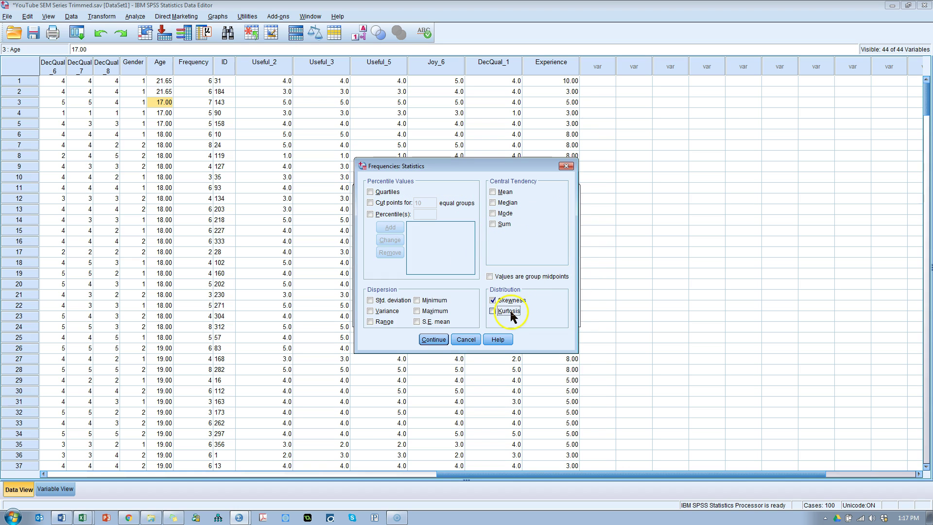
left_click(433, 339)
left_click(417, 314)
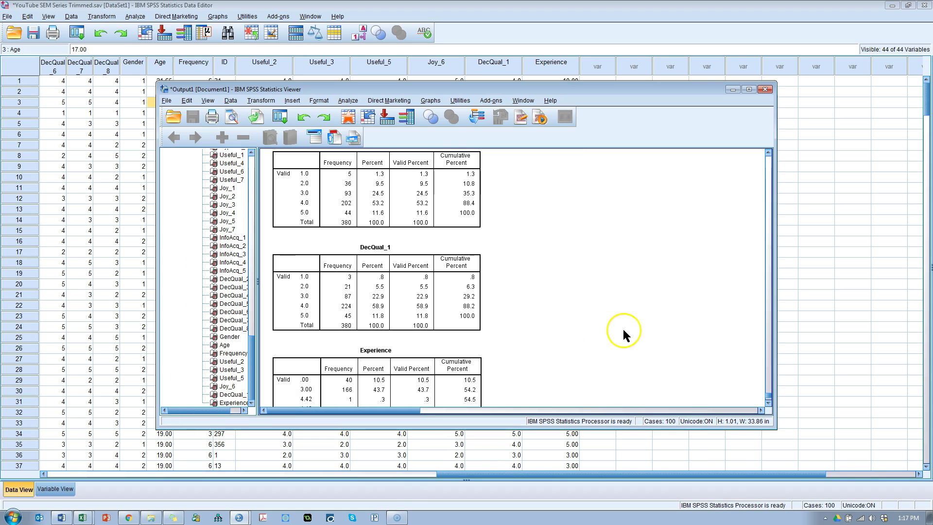
Step: Maximize the output viewer, go to the start of the Frequencies output and copy its Statistics table
left_click(749, 89)
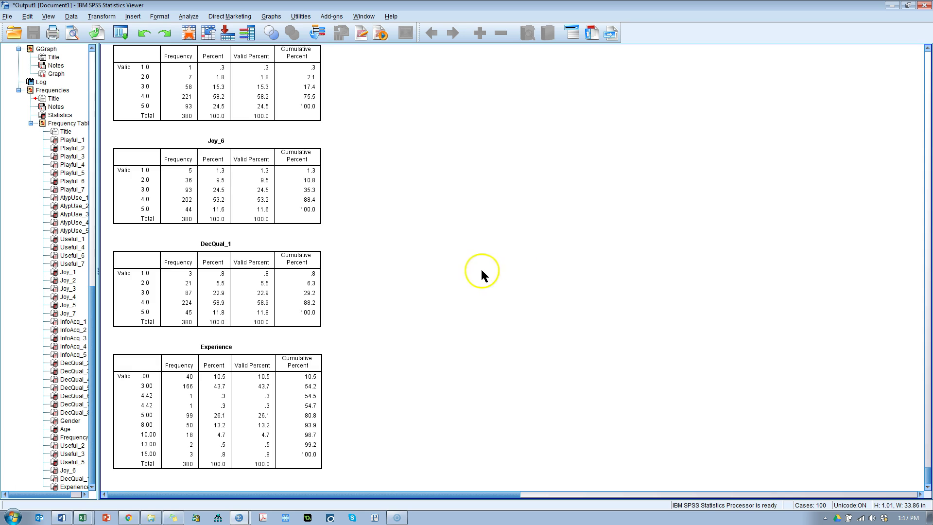
scroll(480, 267, "up", 5)
left_click(47, 89)
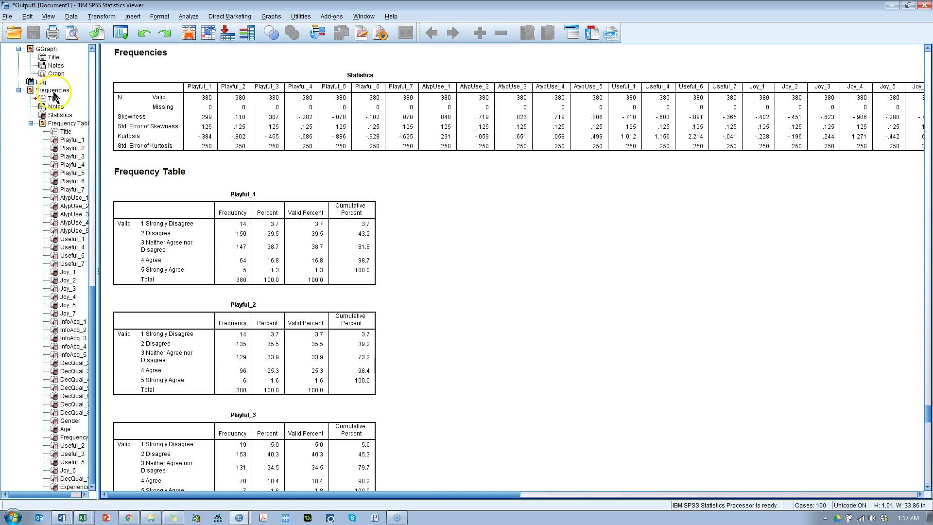
left_click(183, 138)
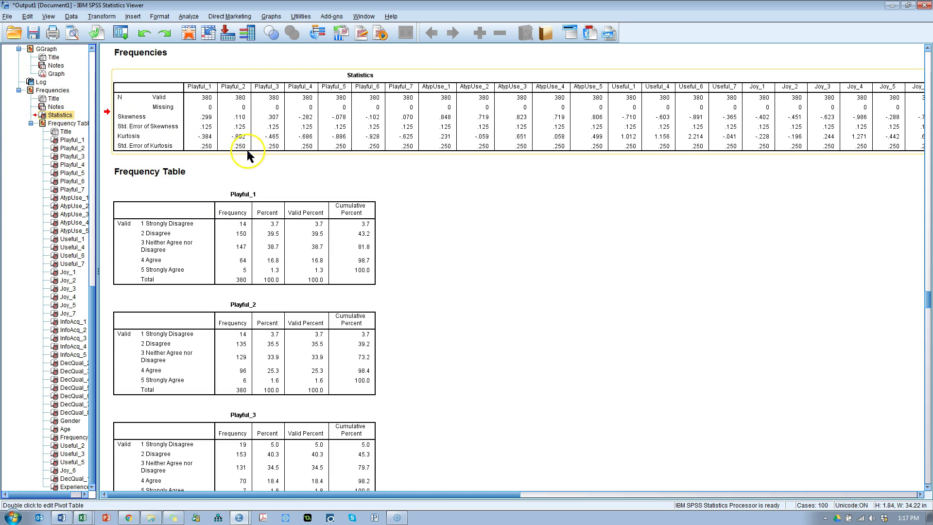
right_click(261, 131)
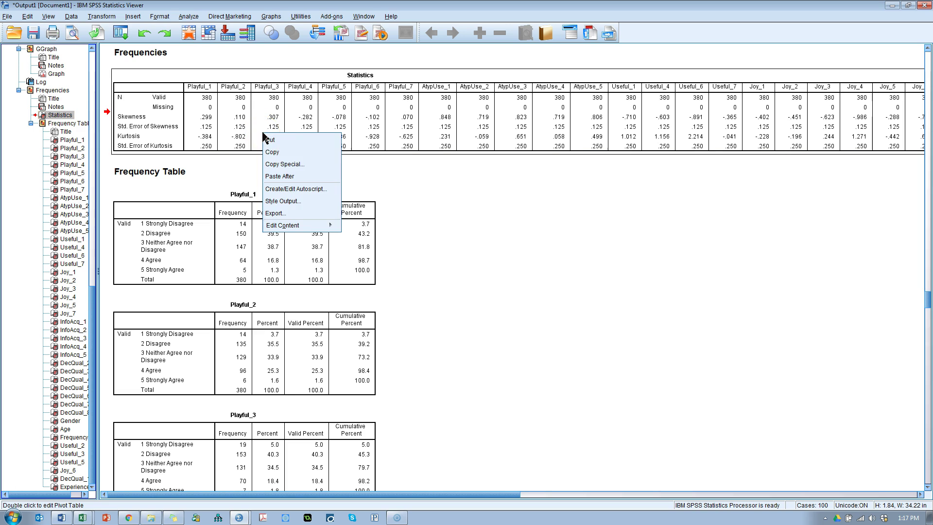
left_click(294, 152)
Step: Switch to the Book2 workbook in Excel and paste the Statistics table into a new sheet
key("alt+Tab")
key("Tab")
key("Tab")
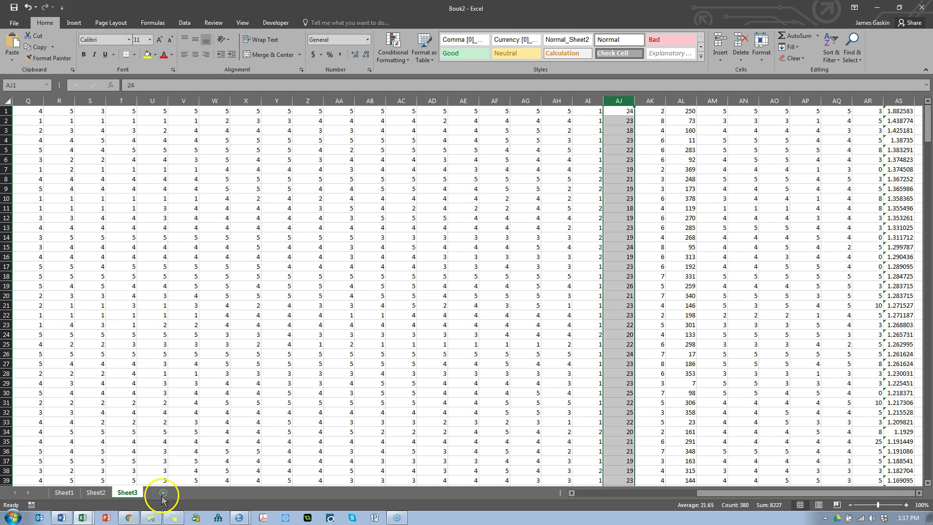
left_click(160, 492)
key("ctrl+v")
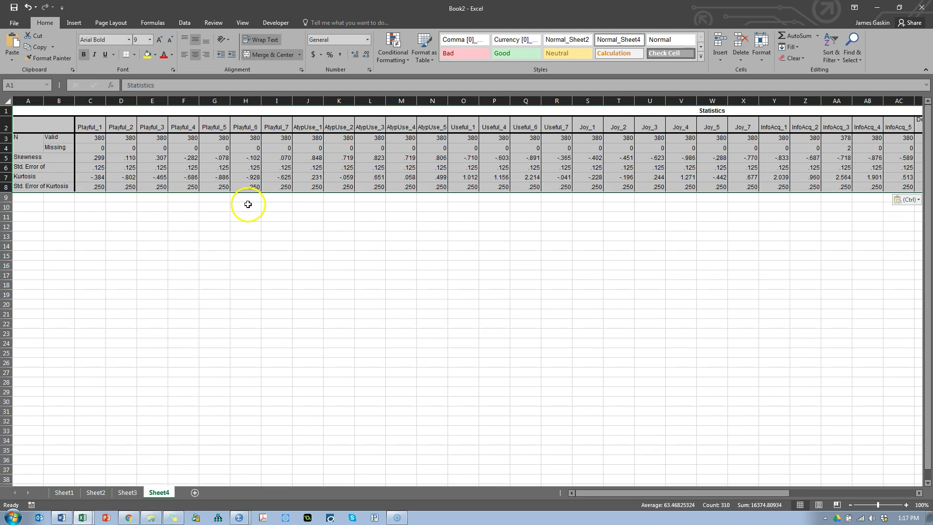
left_click(103, 198)
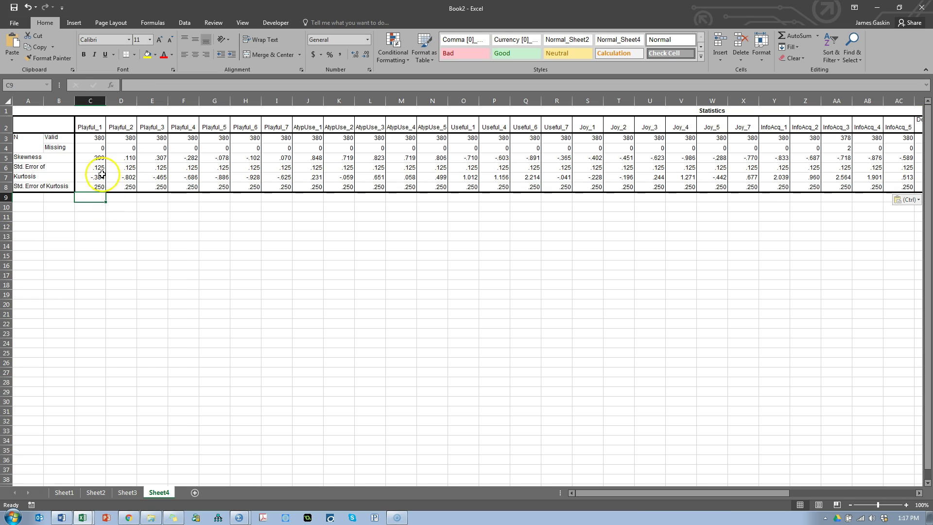
Step: Examine the Skewness and Kurtosis rows of the pasted table and the standard error of skewness for Playful_1
left_click(6, 158)
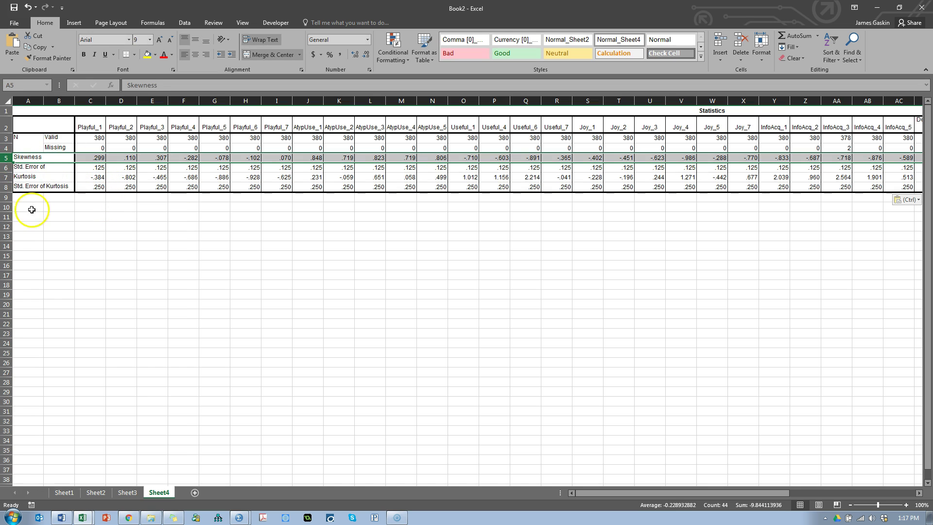
left_click(6, 178, "ctrl")
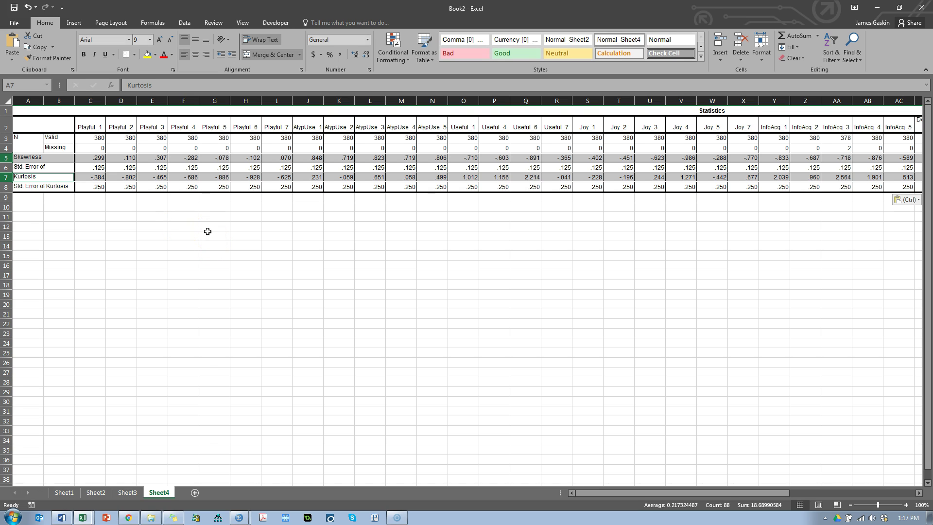
left_click(94, 166)
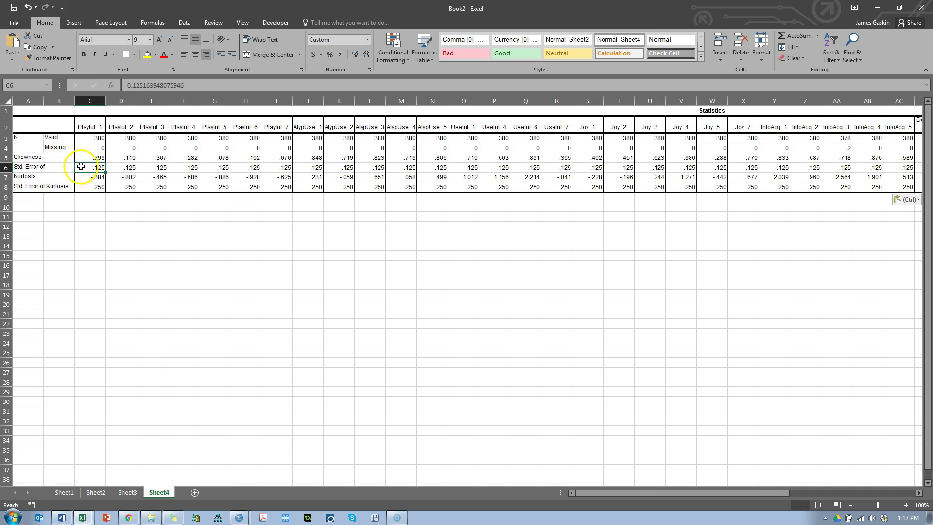
Step: Add conditional formatting to the Skewness and Kurtosis rows, highlighting cells greater than 3 with light red fill and dark red text
left_click(6, 158)
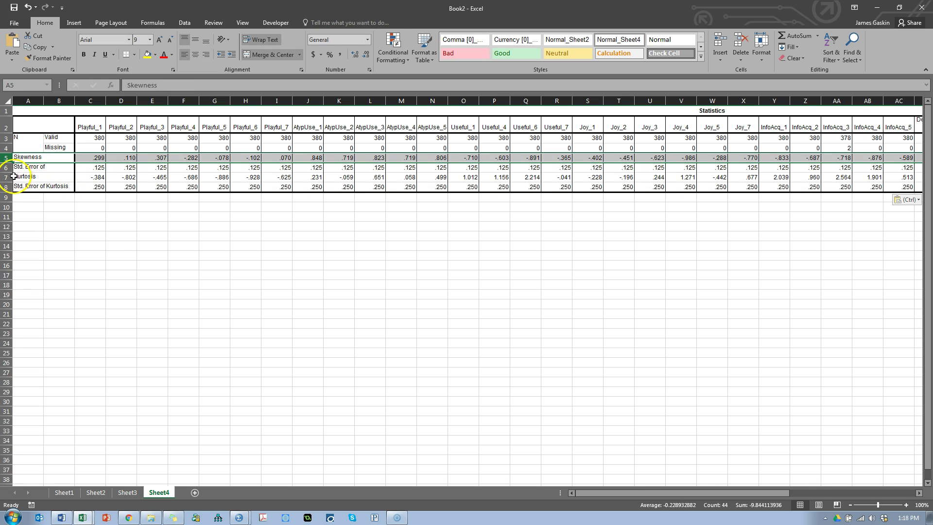
left_click(7, 177, "ctrl")
key("ctrl")
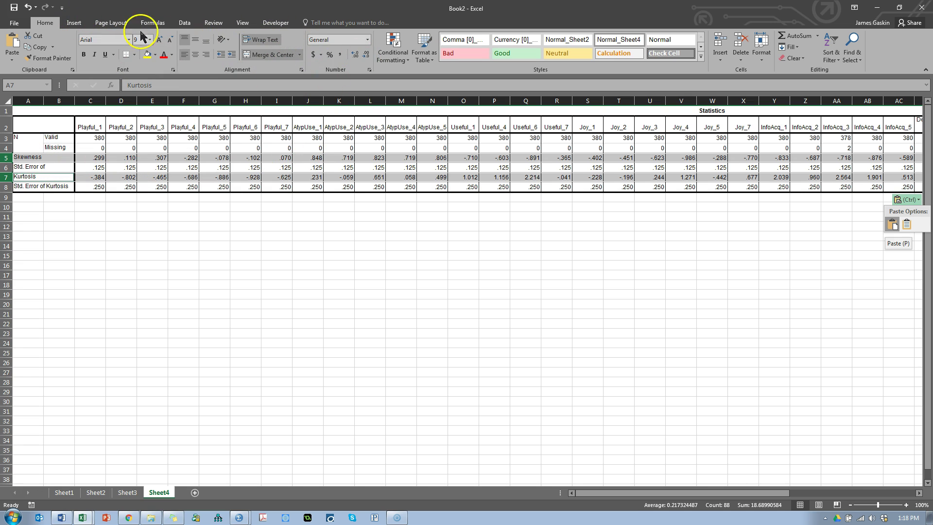
left_click(394, 51)
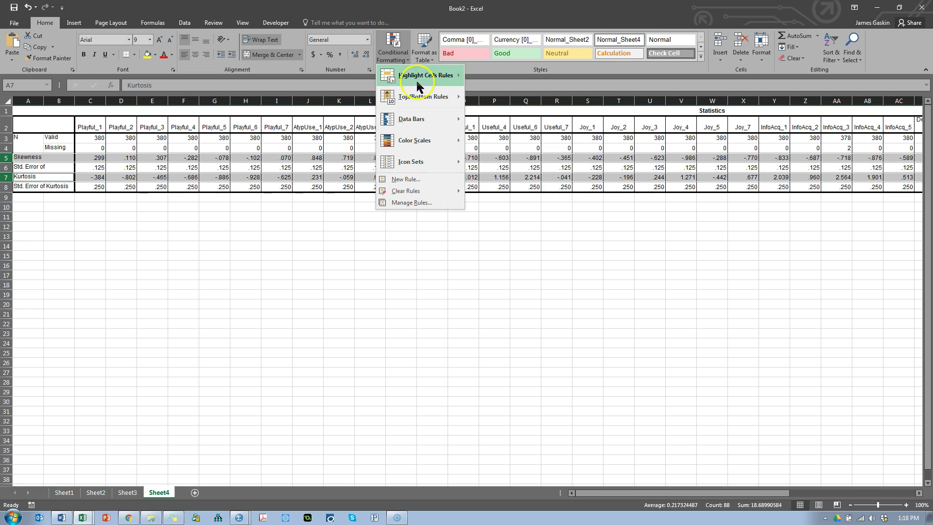
mouse_move(417, 87)
left_click(534, 84)
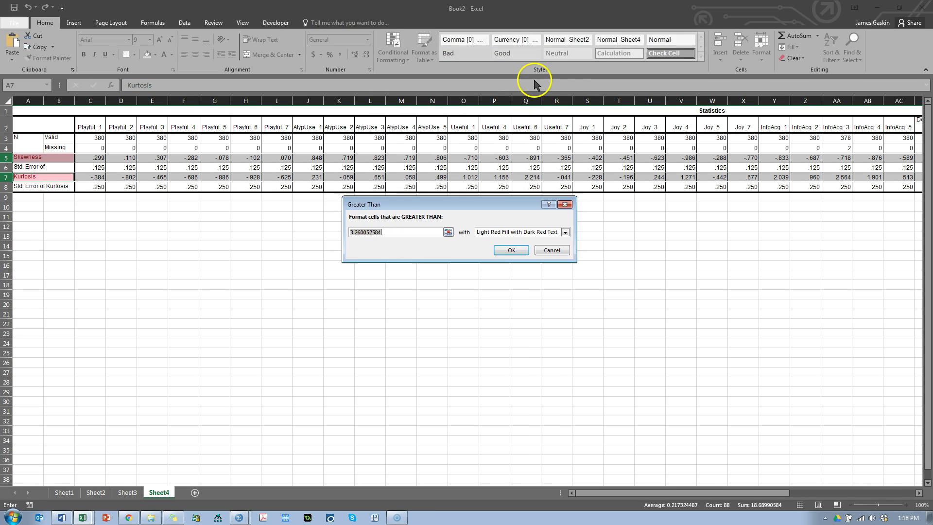
type("3")
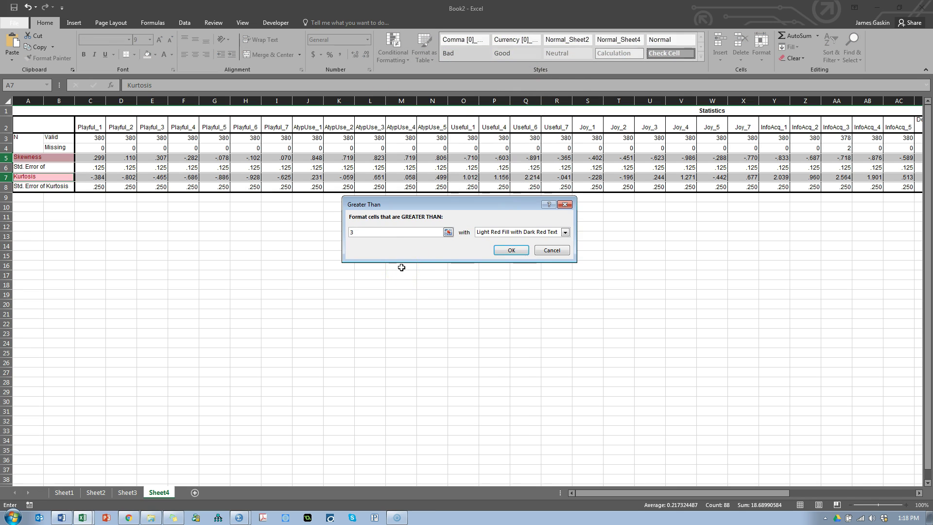
left_click(516, 250)
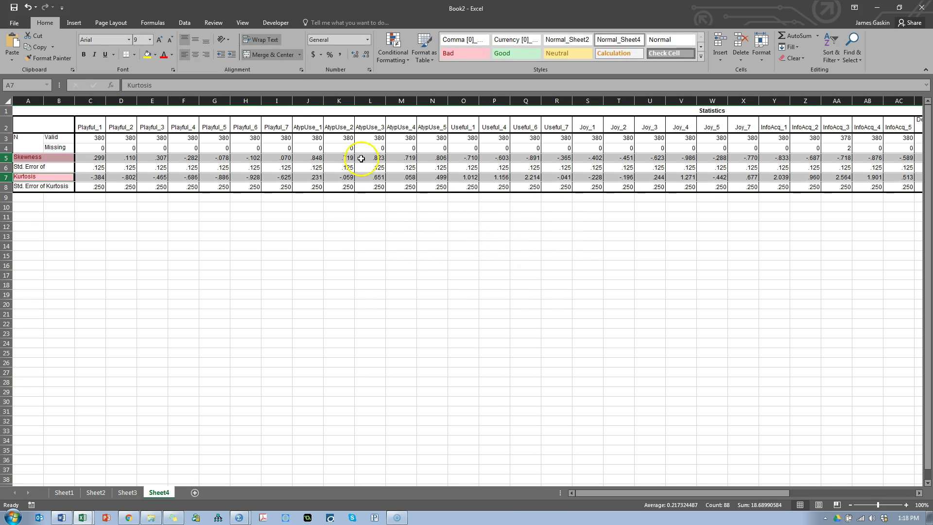
Step: Add a second highlighting rule to the same two rows for cells less than -3, with light red fill and dark red text
left_click(394, 43)
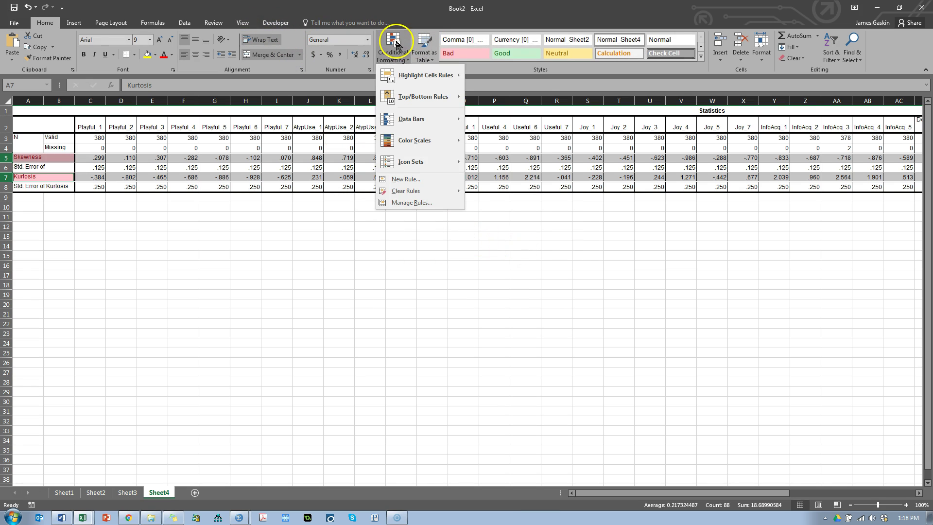
mouse_move(409, 82)
left_click(492, 95)
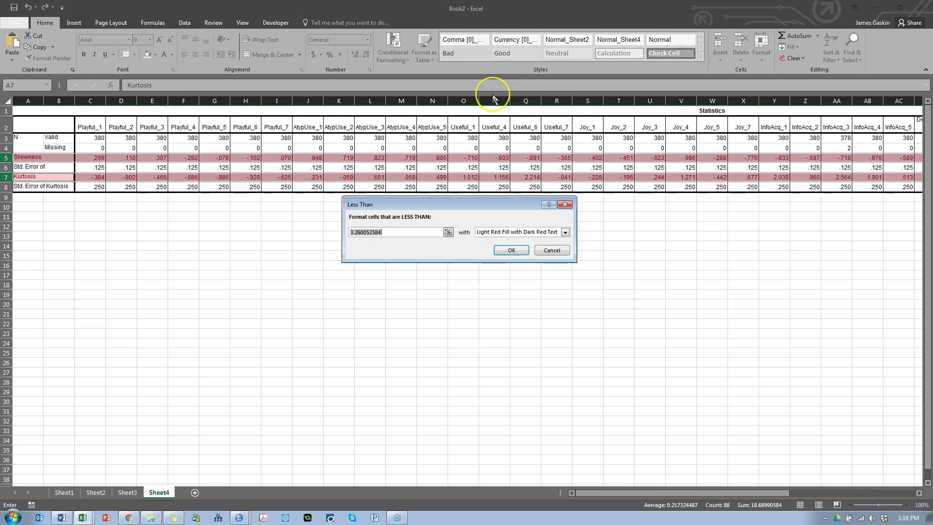
type("-3")
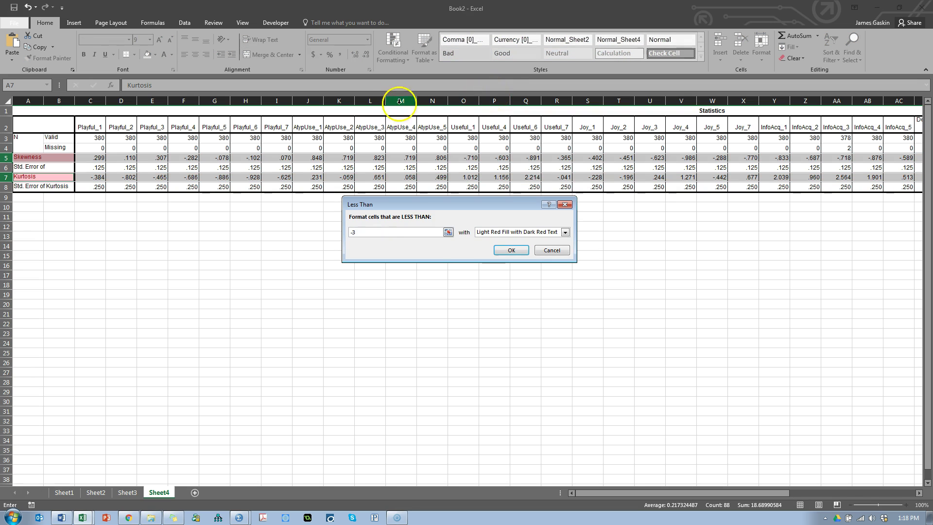
left_click(512, 249)
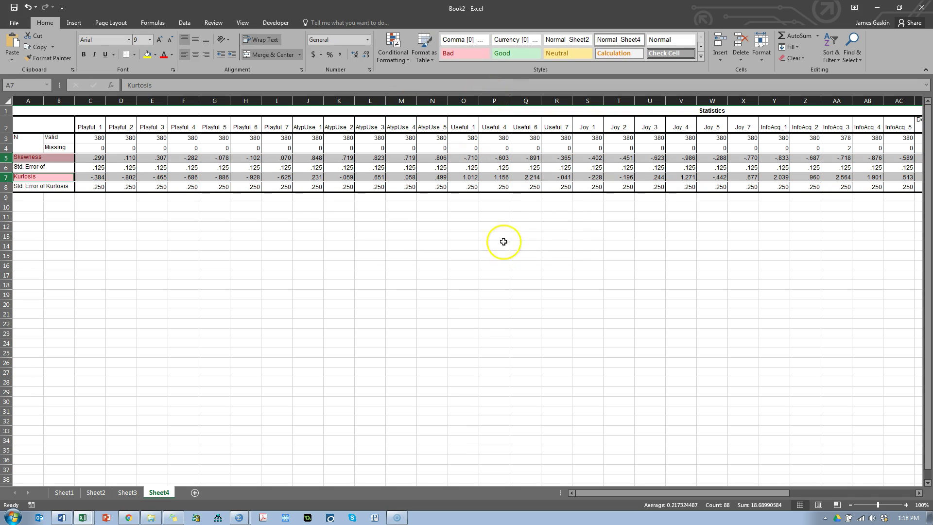
Step: Examine the Skewness and Kurtosis rows across all variables for highlighted cells, and inspect the kurtosis of Age
left_click(54, 157)
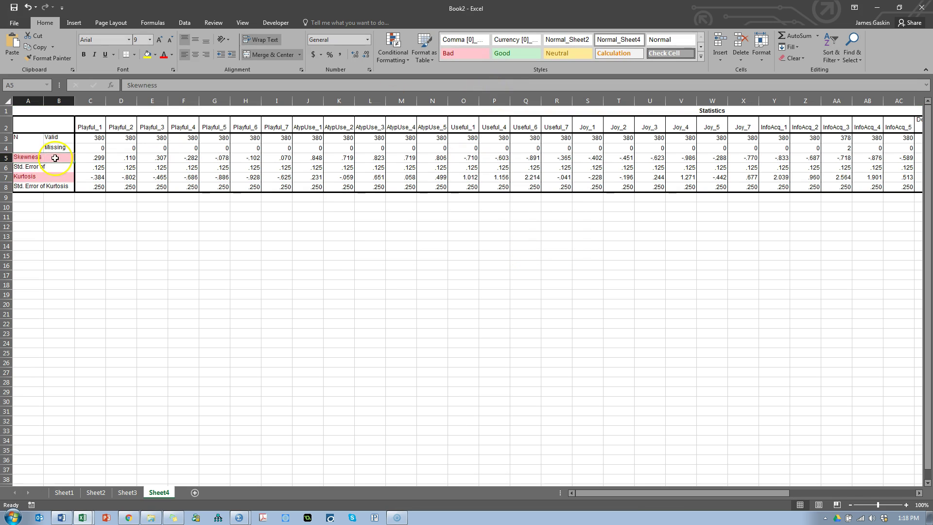
left_click(108, 159)
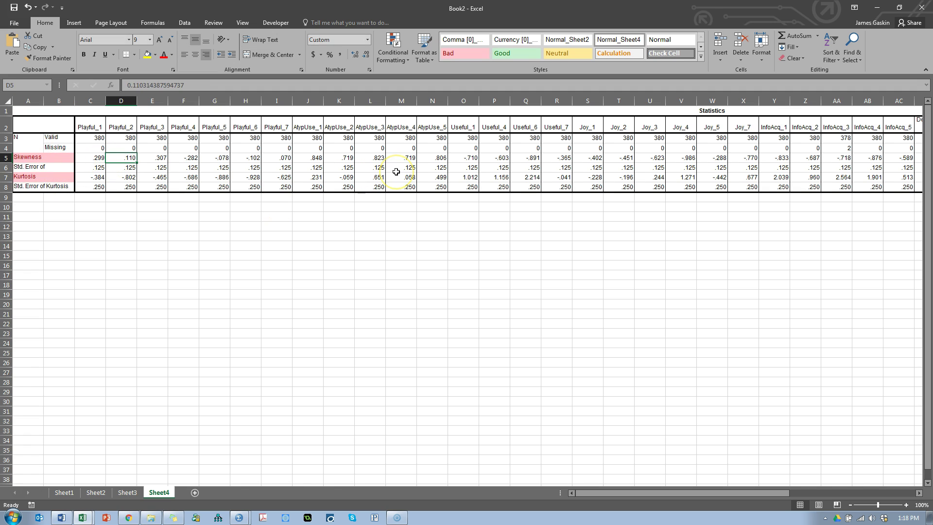
key("Right")
key("Right")
key("Right")
key("Right")
key("Right")
key("Right")
key("Right")
key("Right")
key("Right")
key("Right")
key("Right")
key("Right")
key("Right")
key("Right")
key("Right")
key("Right")
key("Right")
key("Right")
key("Right")
key("Right")
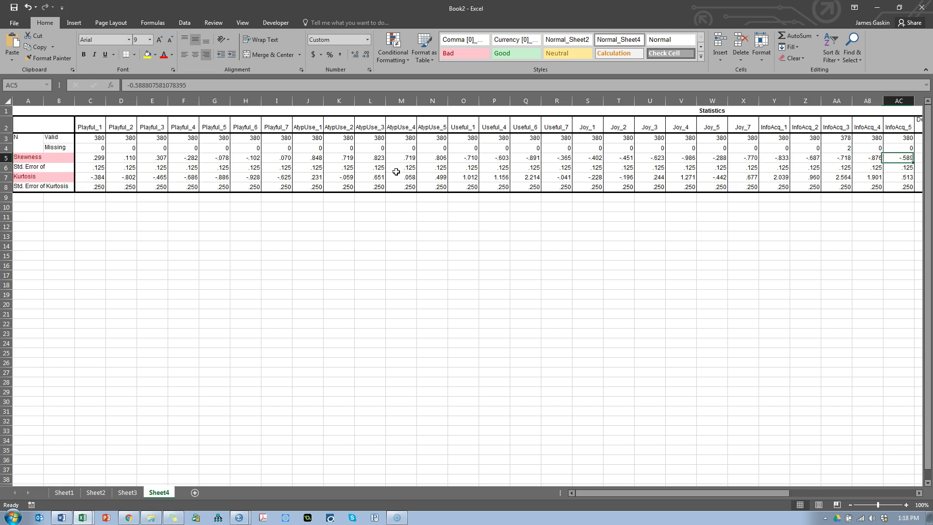
key("Right")
key("Right")
key("Right")
key("Right")
key("Right")
key("Right")
key("Right")
key("Right")
key("Right")
key("Right")
key("Right")
key("Right")
key("Right")
key("Right")
key("Right")
key("Right")
key("Right")
key("Right")
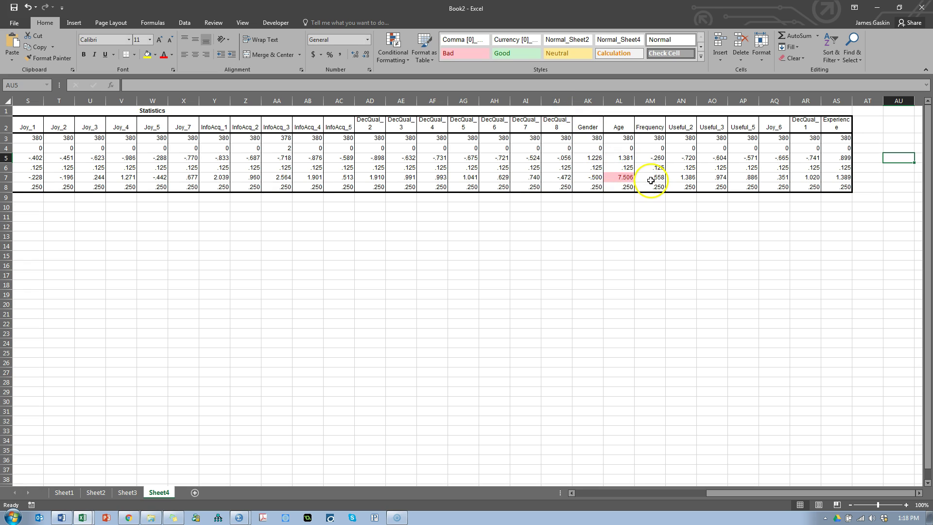
left_click(627, 177)
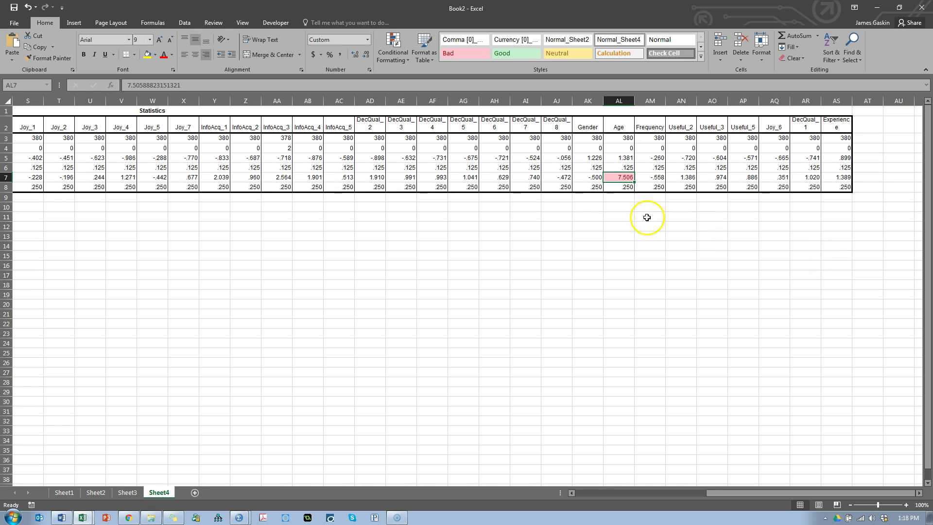
Step: Set the kurtosis value of DecQual_5 to 8 as an example of a problematic variable
left_click(562, 178)
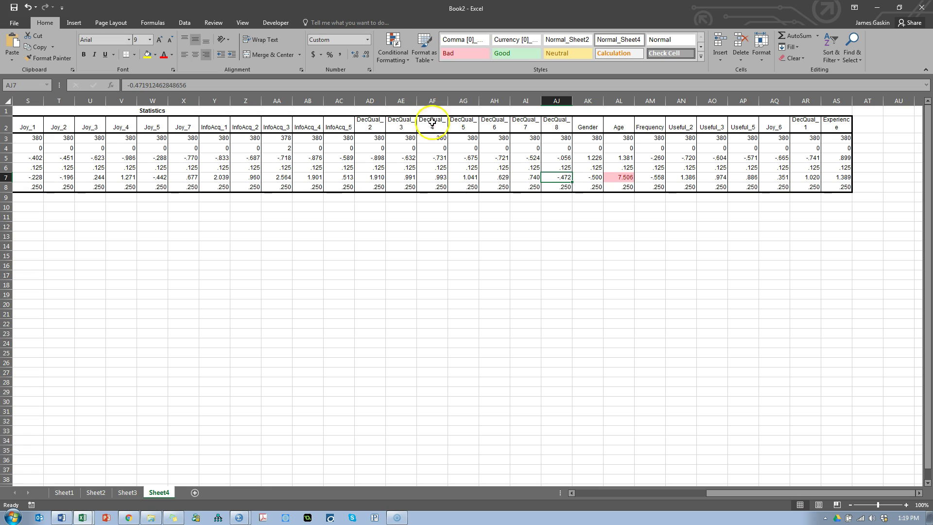
left_click(466, 122)
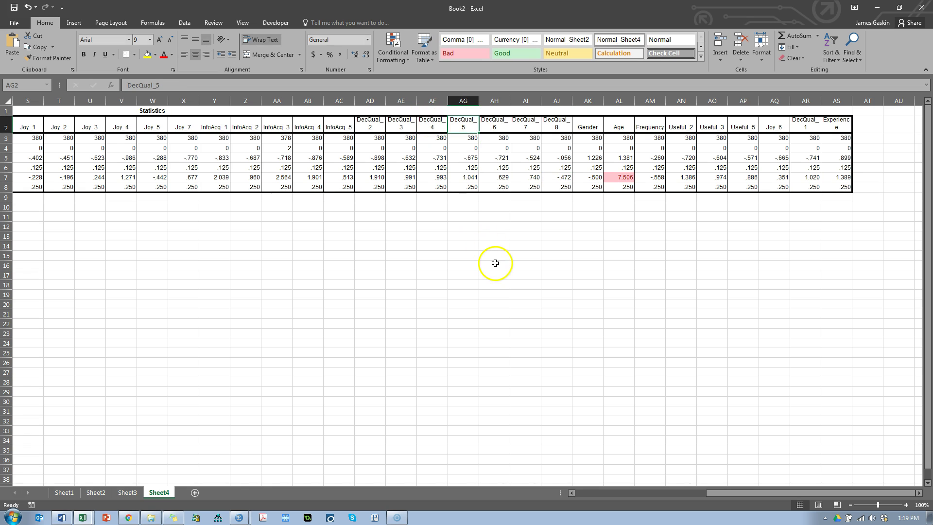
left_click(471, 177)
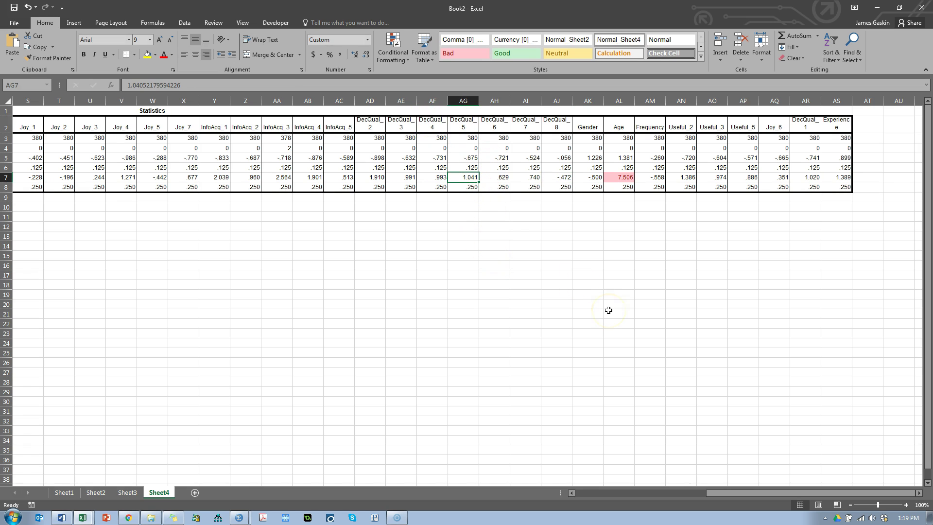
type("8")
key("ctrl+Return")
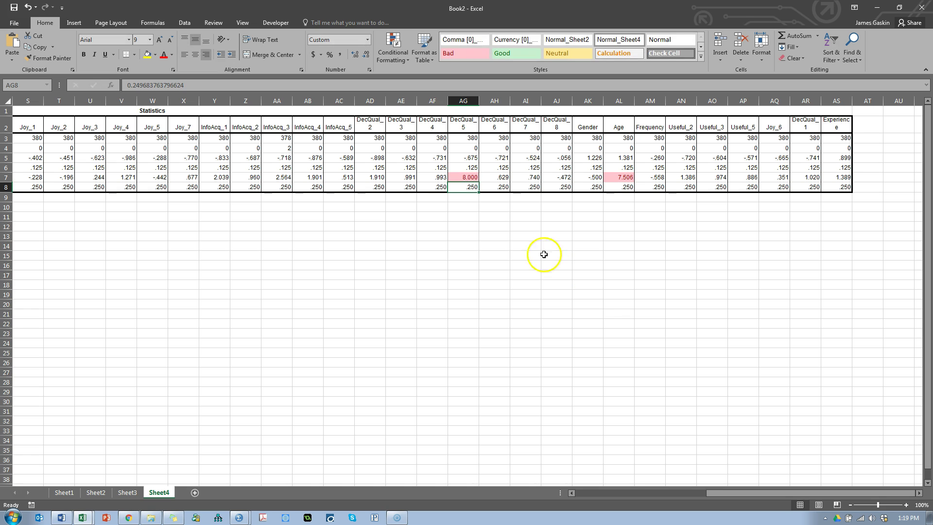
Step: Compare the DecQual columns and delete the entire DecQual_5 column
left_click(464, 100)
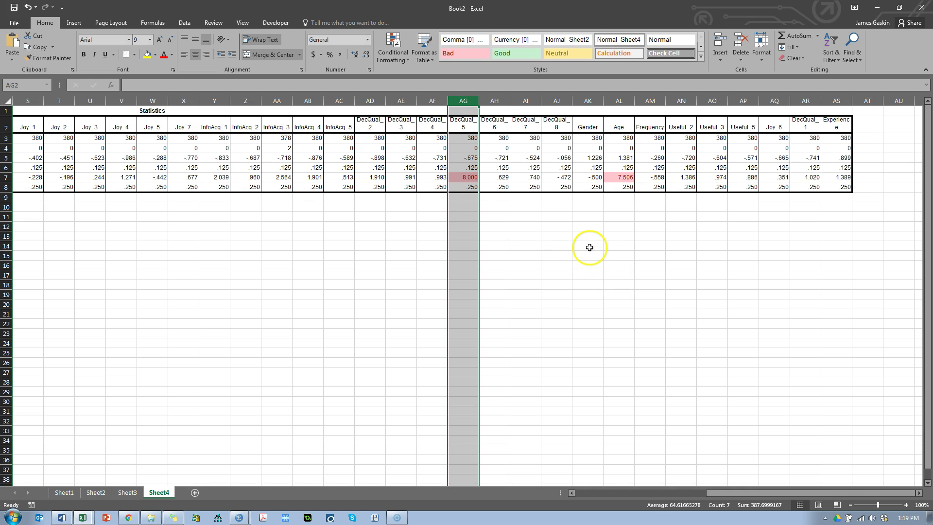
left_click(371, 100)
left_click_drag(383, 103, 549, 108)
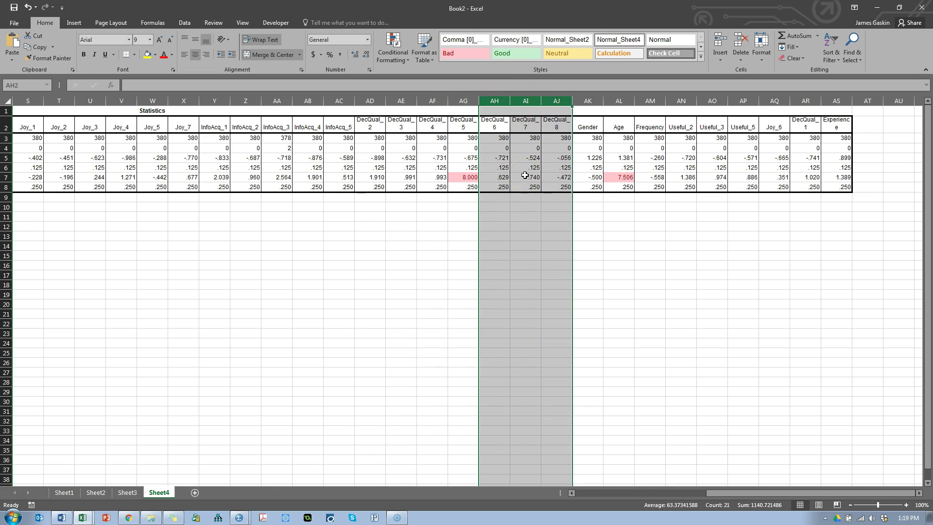
left_click(462, 100)
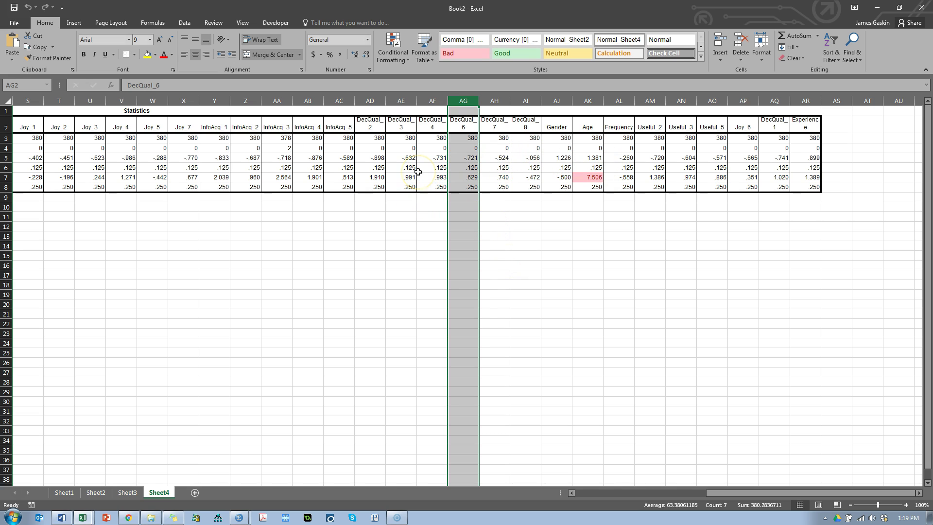
Step: Delete the DecQual_6, DecQual_7 and DecQual_8 columns together
left_click_drag(406, 100, 518, 100)
left_click(445, 120)
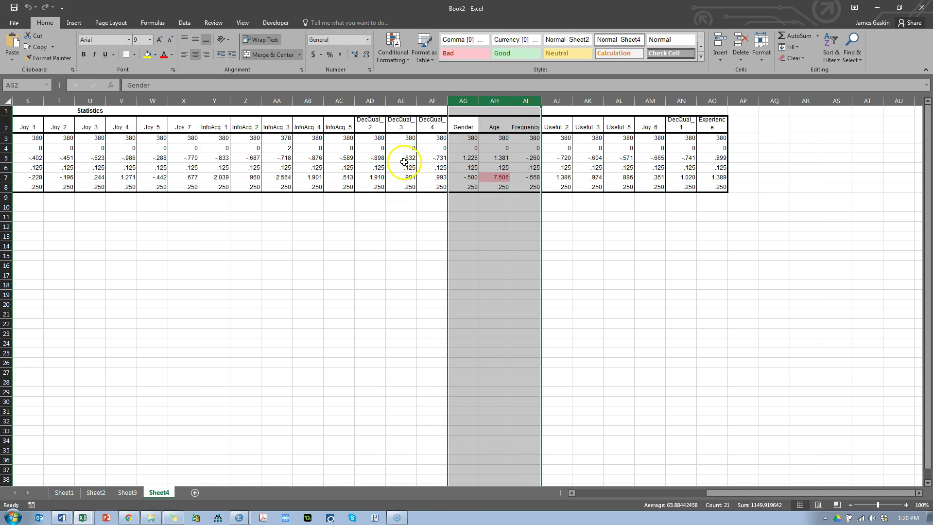
key("ctrl+minus")
Step: Review the remaining DecQual_2 to DecQual_4 columns and set the skewness value of DecQual_3 to 6
left_click_drag(374, 124, 439, 185)
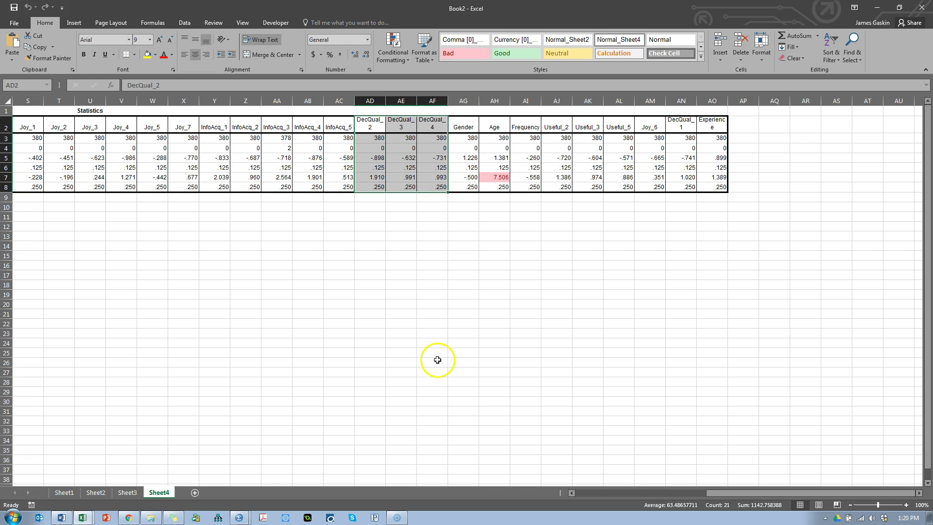
left_click(402, 100)
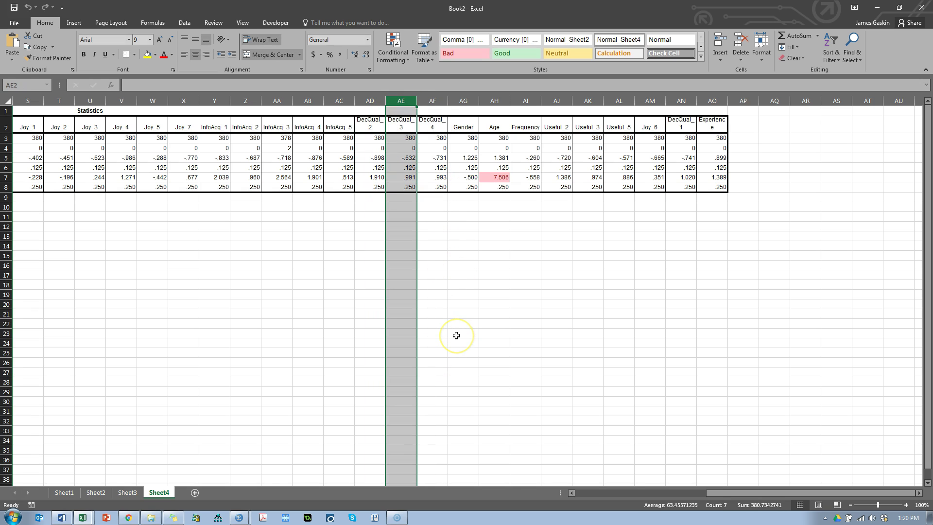
left_click(407, 178)
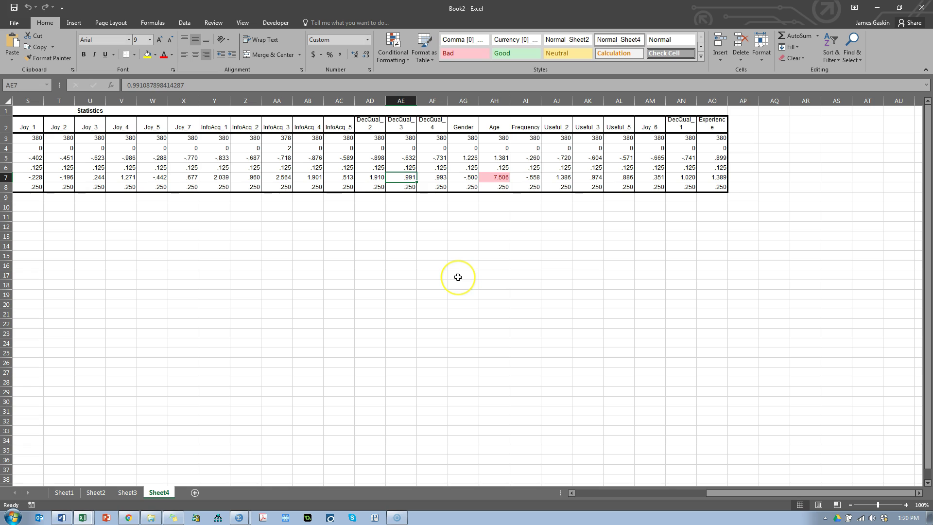
key("Up")
key("Up")
type("6")
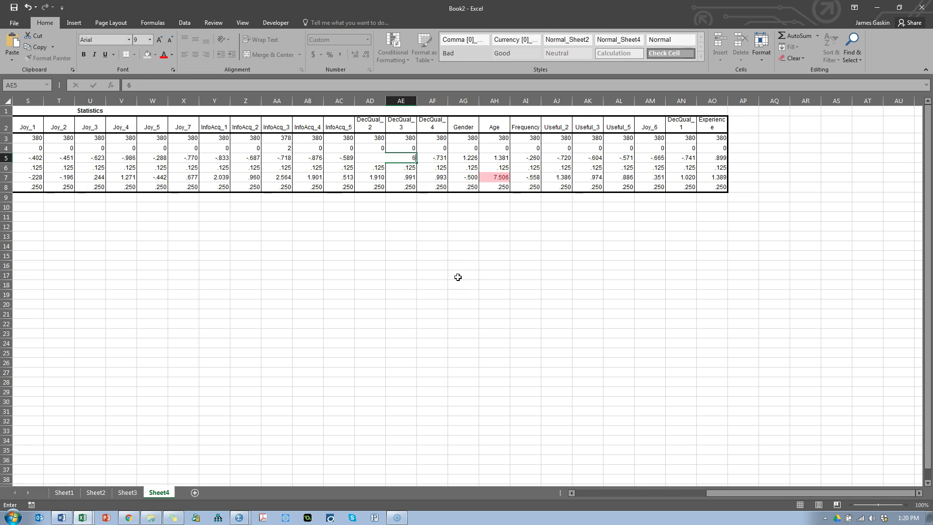
key("Return")
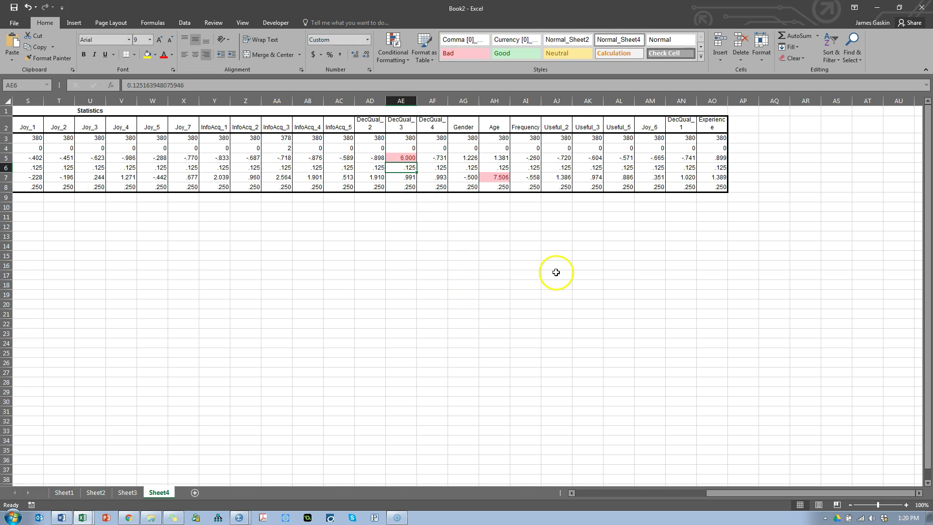
Step: Compare the statistics of DecQual_2, DecQual_3 and DecQual_4, and examine the Age column's flagged kurtosis
left_click_drag(373, 120, 377, 185)
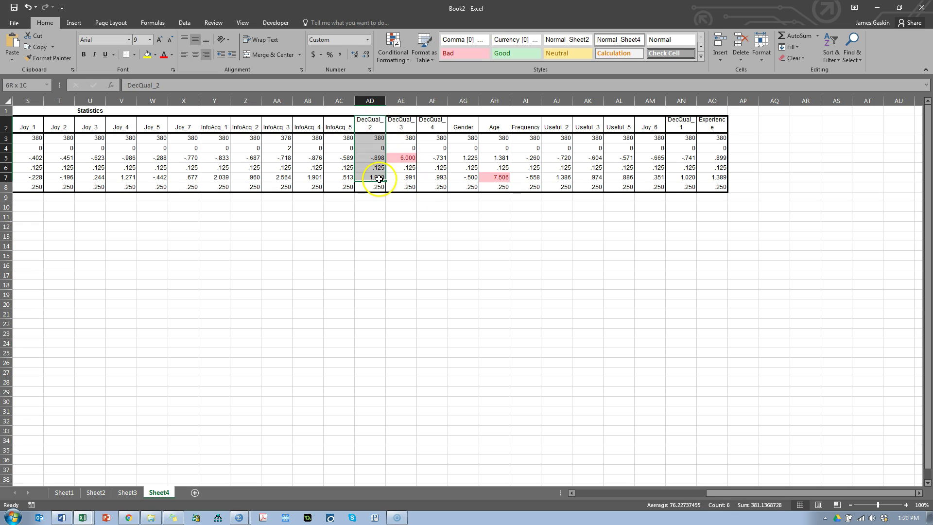
left_click_drag(432, 124, 430, 188)
left_click_drag(369, 122, 375, 191)
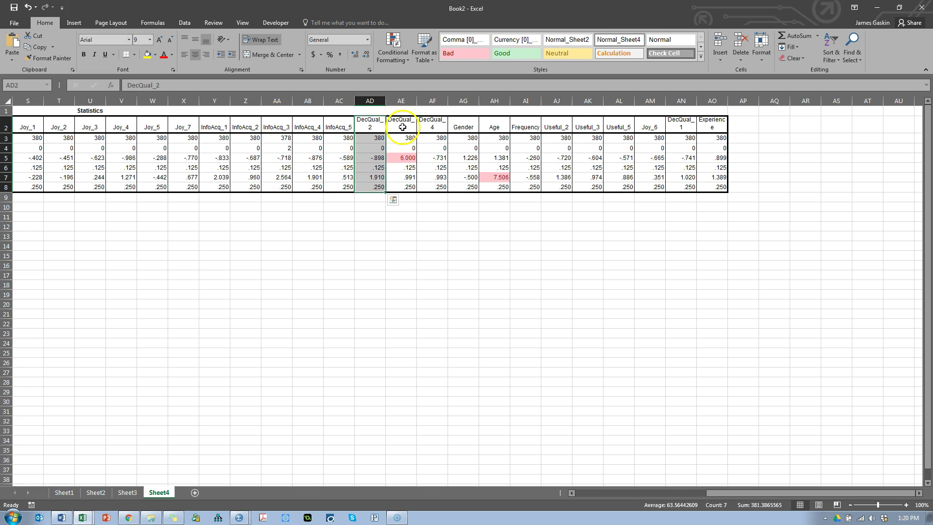
left_click_drag(401, 123, 409, 190)
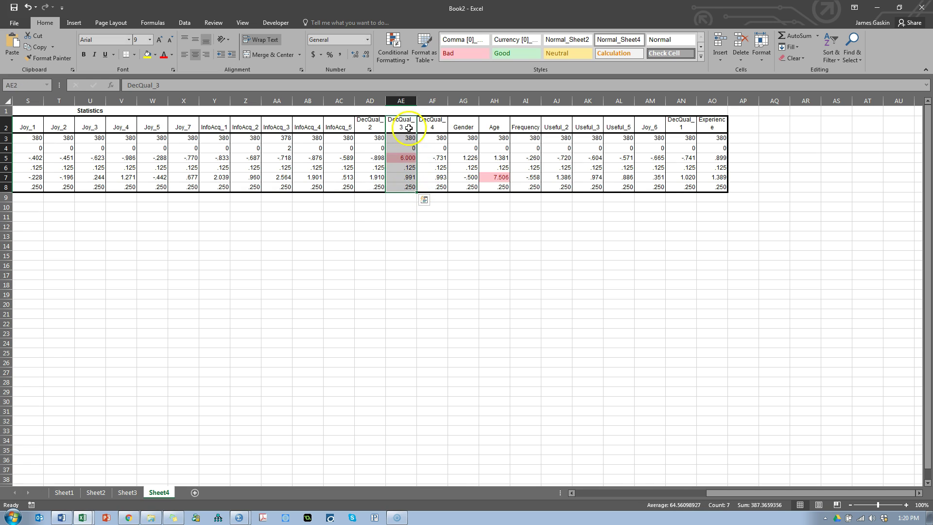
left_click(402, 101)
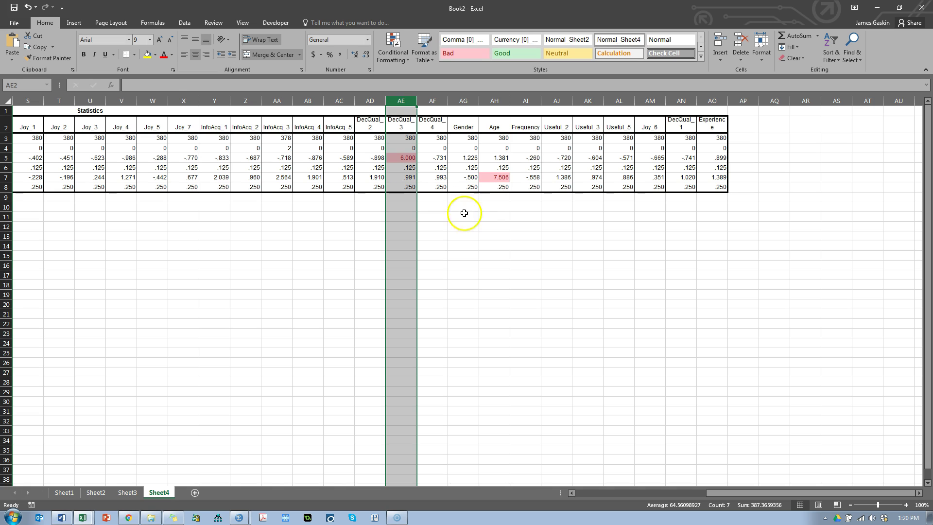
left_click(422, 188)
left_click(400, 101)
left_click_drag(367, 100, 438, 164)
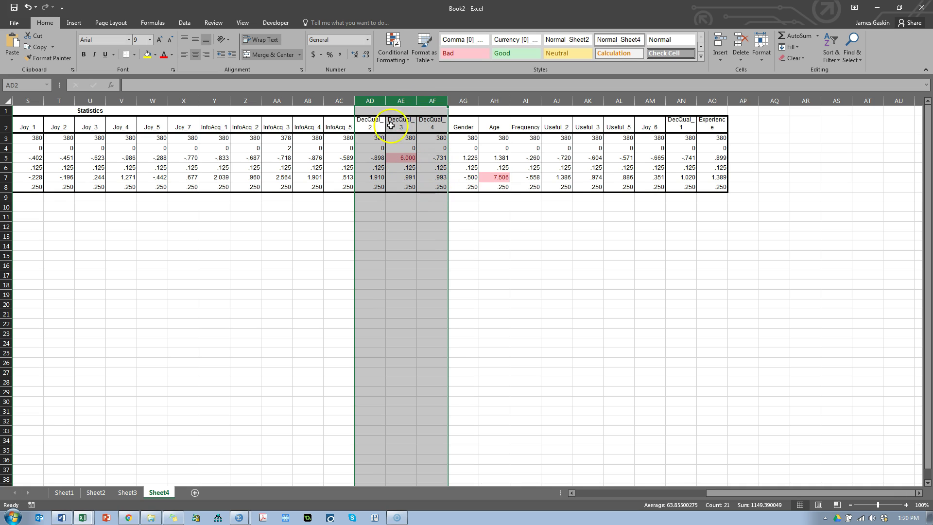
left_click(397, 99)
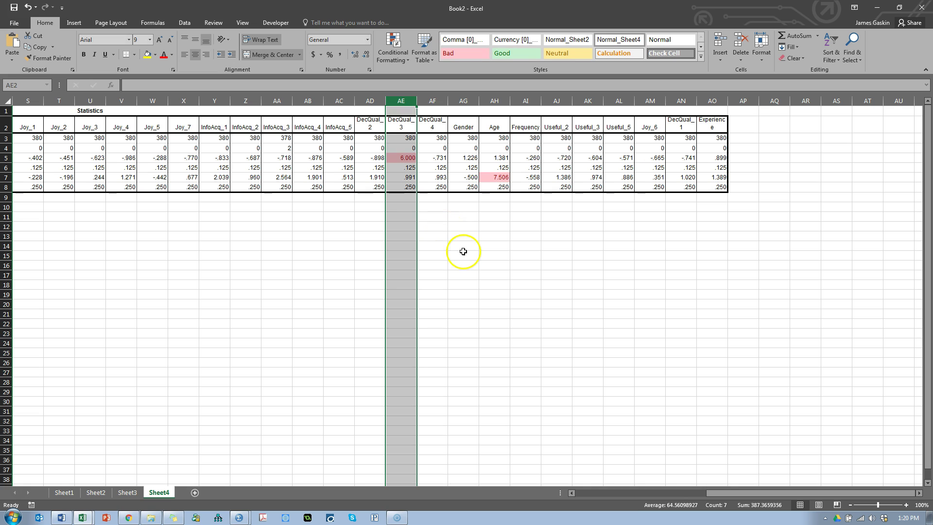
left_click(501, 99, "ctrl")
left_click(501, 100)
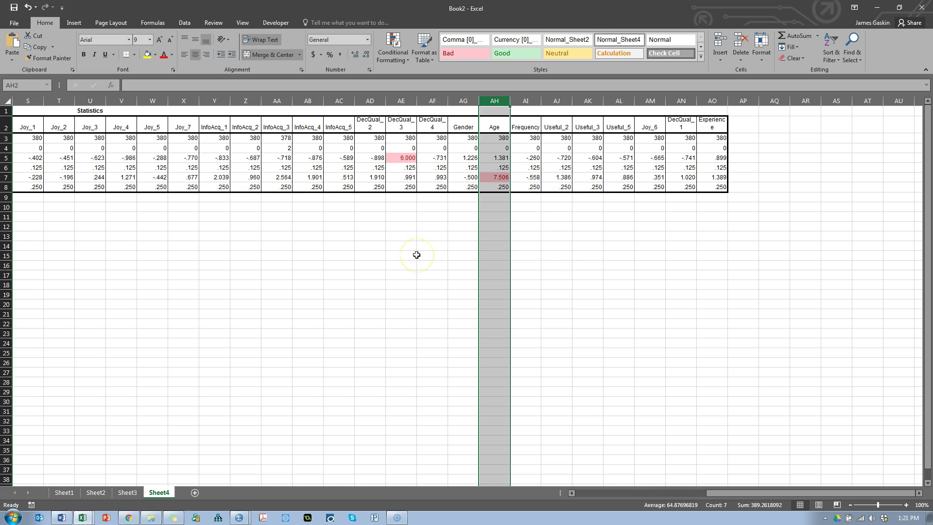
Step: Switch to the StatWiki Guidelines page in Chrome and select the Case Screening and Variable Screening sections of the order of operations
key("alt+Tab")
key("alt+Tab")
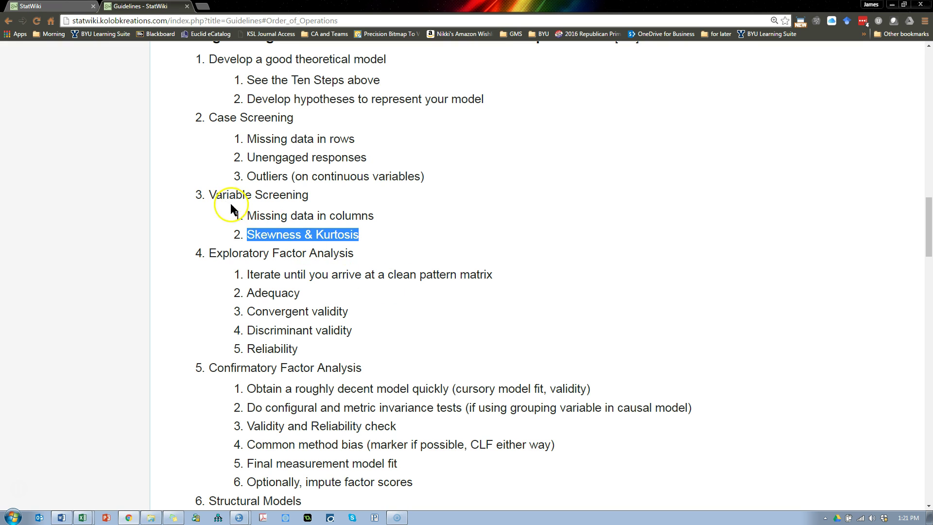
left_click_drag(366, 235, 206, 122)
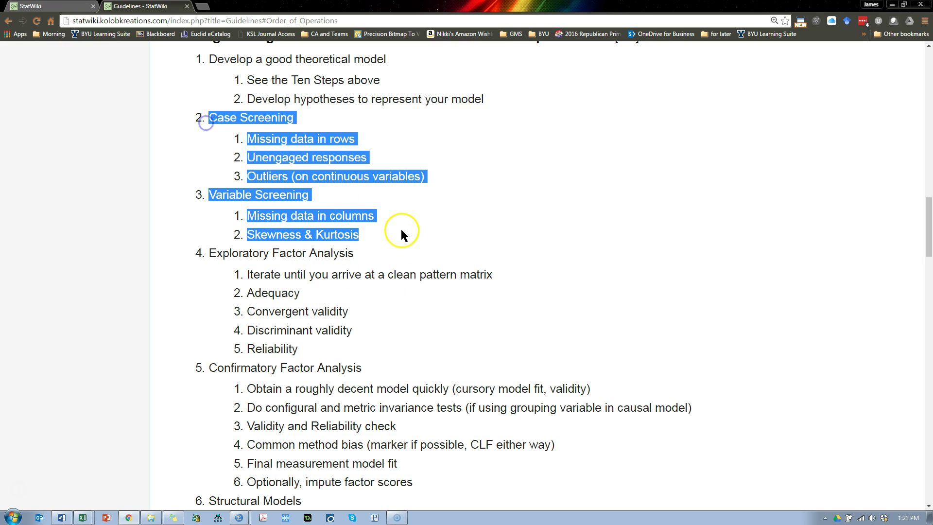